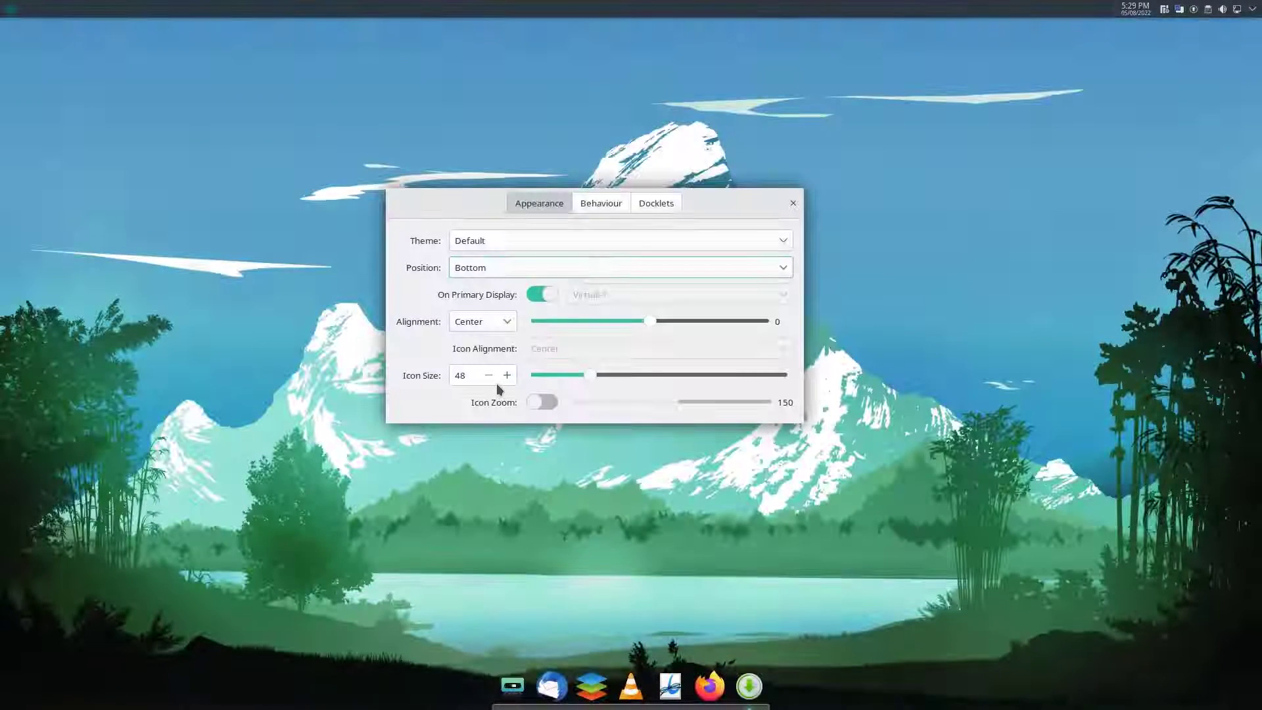
Set the dock's icon size to 50, enable icon zoom and increase the zoom amount
{"action": "scroll", "coordinate": [487, 375], "scroll_direction": "up", "scroll_amount": 2}
{"action": "left_click", "coordinate": [546, 403]}
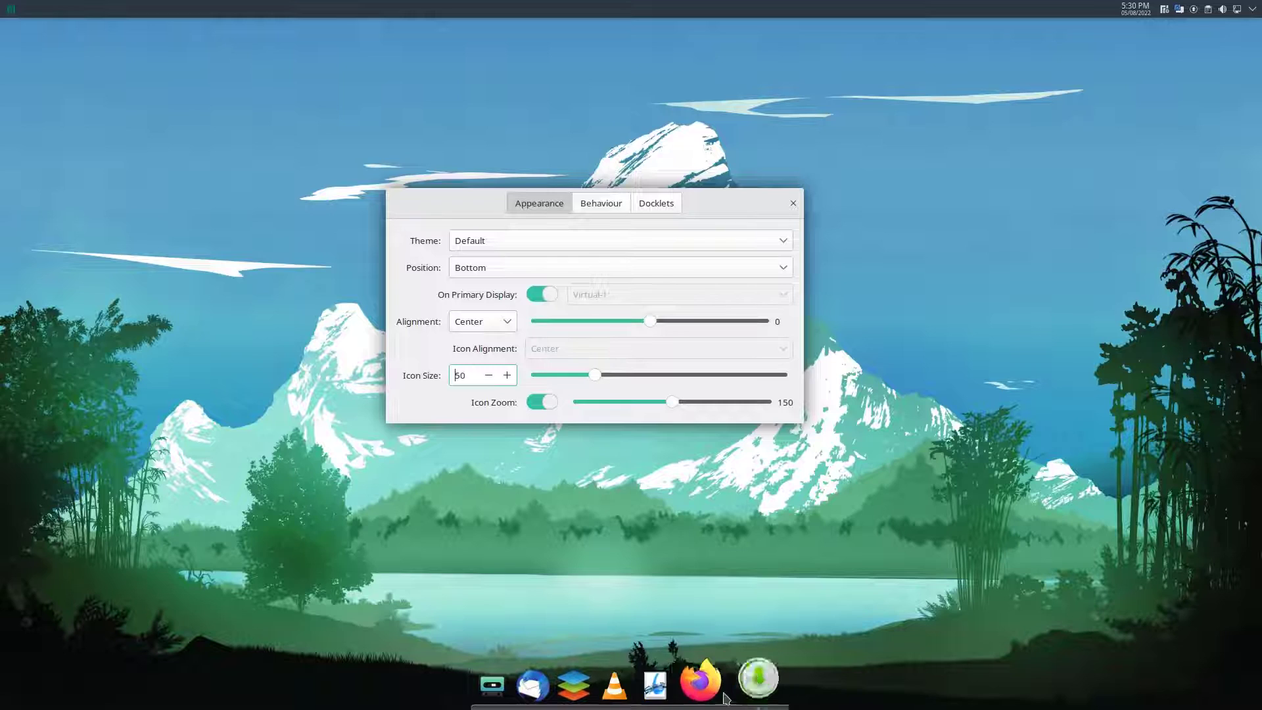
{"action": "left_click_drag", "start_coordinate": [671, 401], "coordinate": [724, 403]}
Move the dock preferences window lower and choose the dock's hide mode in the behaviour settings
{"action": "left_click", "coordinate": [600, 204]}
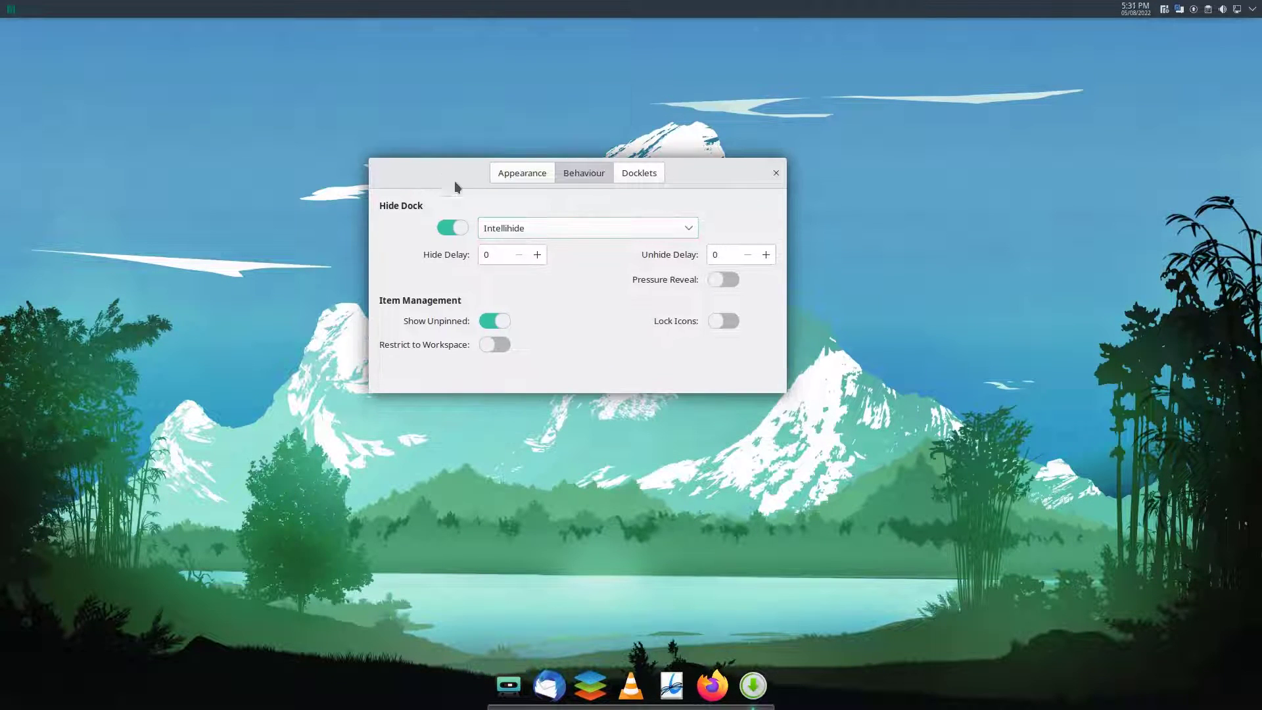
{"action": "left_click_drag", "start_coordinate": [455, 178], "coordinate": [491, 266]}
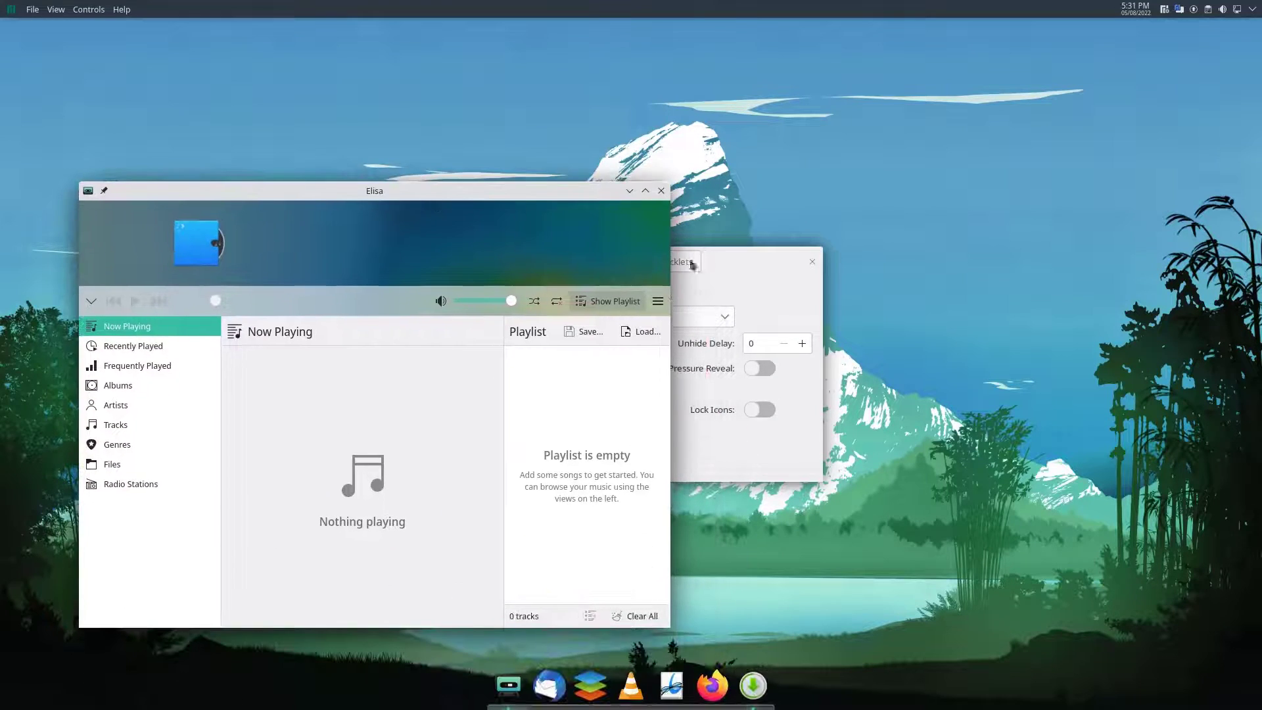
{"action": "left_click", "coordinate": [599, 316]}
{"action": "left_click", "coordinate": [539, 336]}
Add the Desktop docklet to the dock between Elisa and Thunderbird, and use it to hide and restore the open windows
{"action": "left_click", "coordinate": [674, 261]}
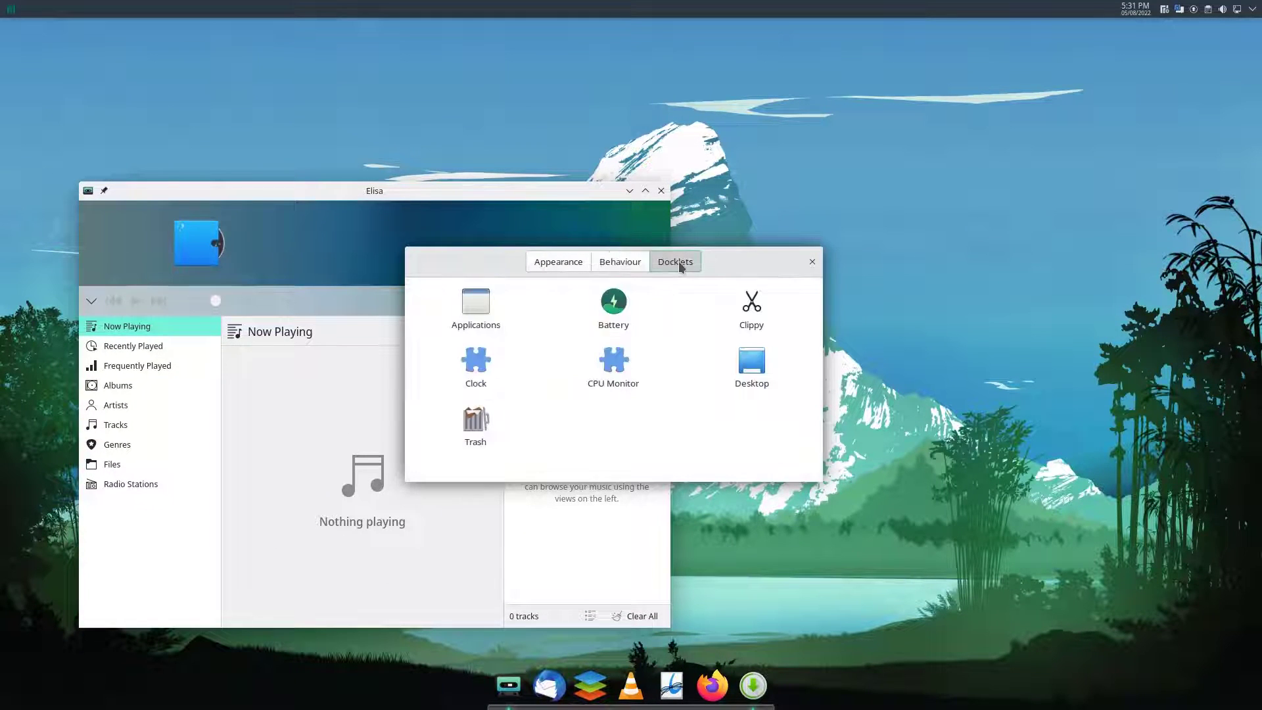
{"action": "left_click_drag", "start_coordinate": [751, 362], "coordinate": [526, 684]}
{"action": "left_click", "coordinate": [528, 684]}
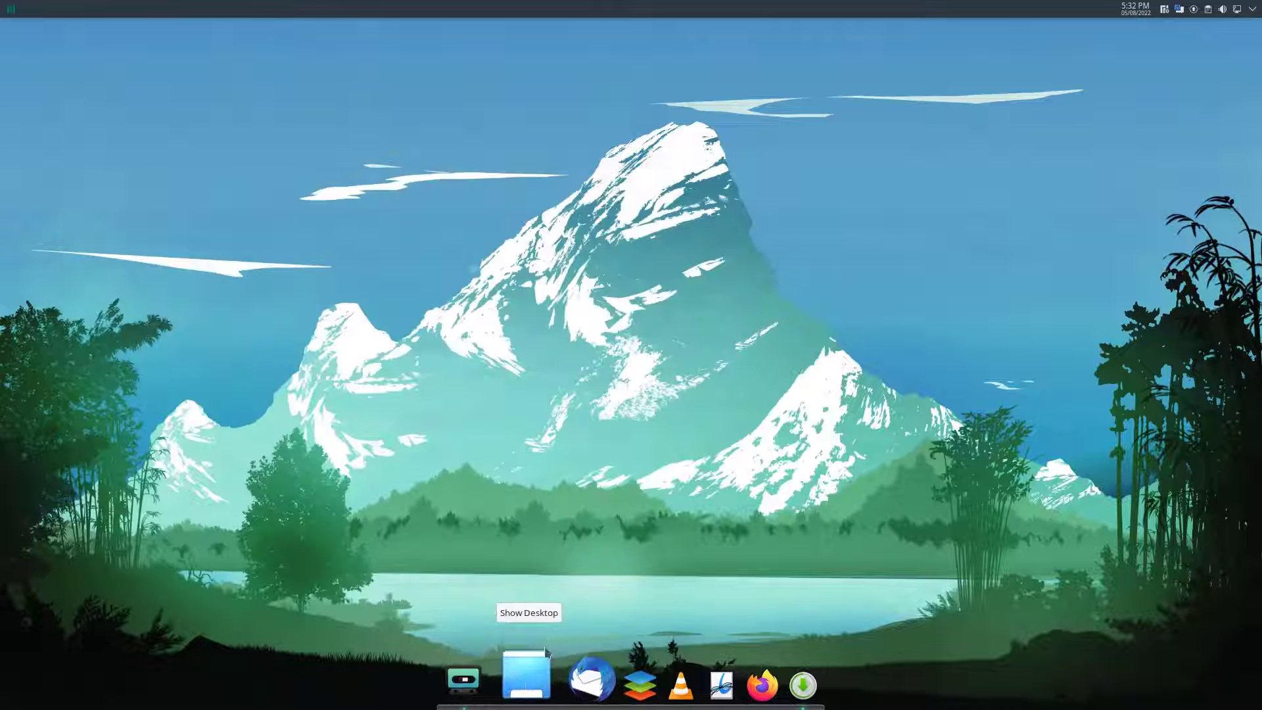
{"action": "left_click", "coordinate": [534, 684]}
Add the Trash docklet to the dock after Firefox and close the open windows
{"action": "left_click_drag", "start_coordinate": [406, 397], "coordinate": [752, 683]}
{"action": "left_click", "coordinate": [743, 235]}
{"action": "left_click", "coordinate": [849, 132]}
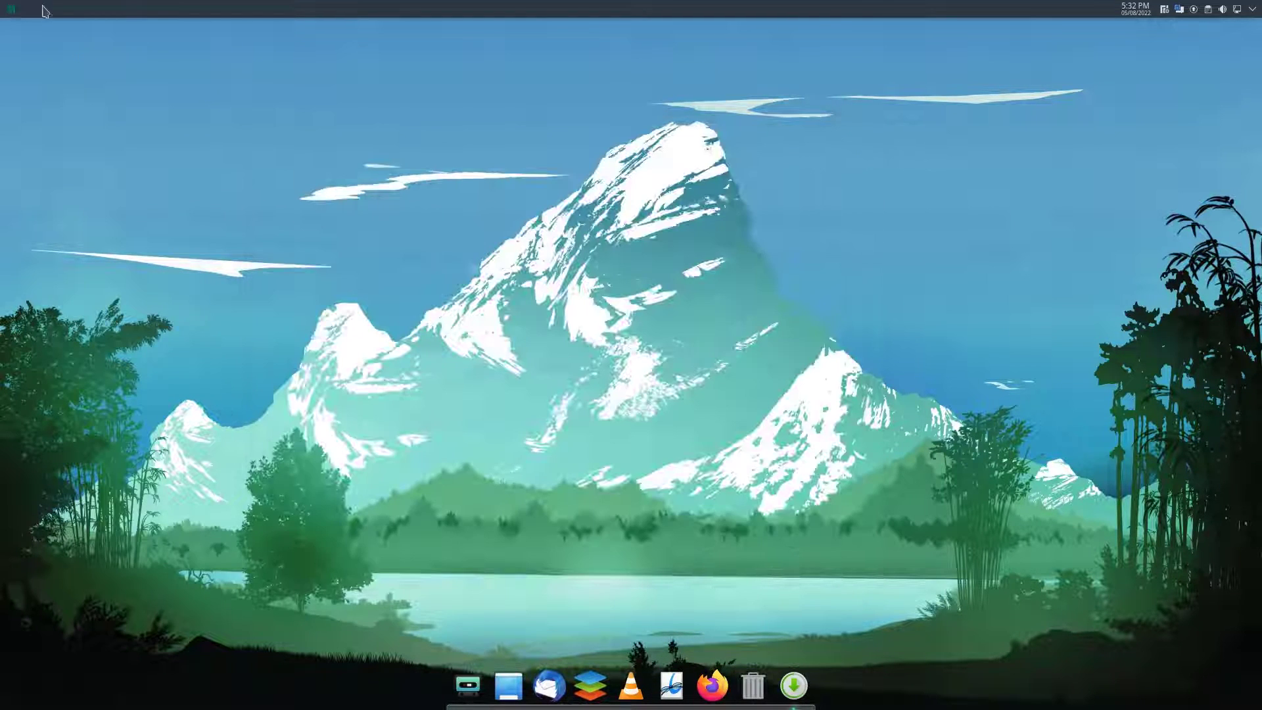
Open the Autostart page of System Settings from the application launcher
{"action": "left_click", "coordinate": [11, 8]}
{"action": "type", "text": "auto"}
{"action": "key", "text": "Return"}
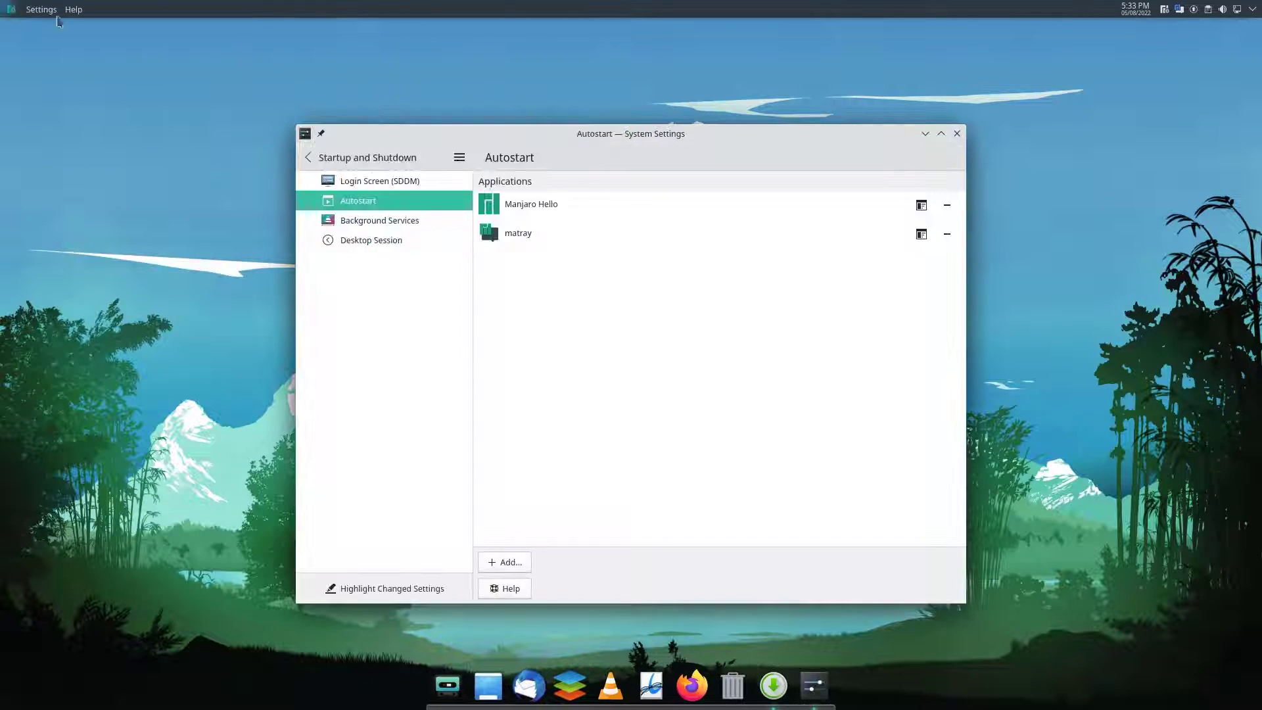
Add Plank to the autostart applications and close System Settings
{"action": "left_click", "coordinate": [504, 562]}
{"action": "left_click", "coordinate": [523, 499]}
{"action": "type", "text": "plank"}
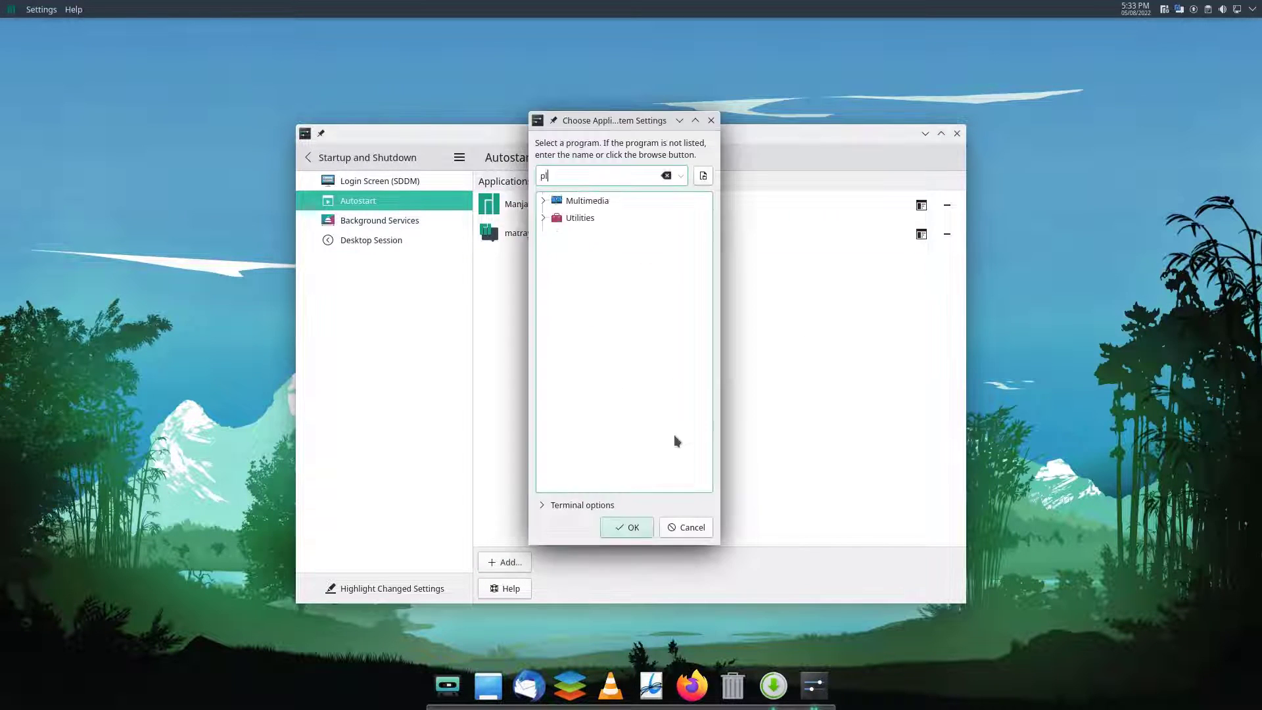
{"action": "key", "text": "Return"}
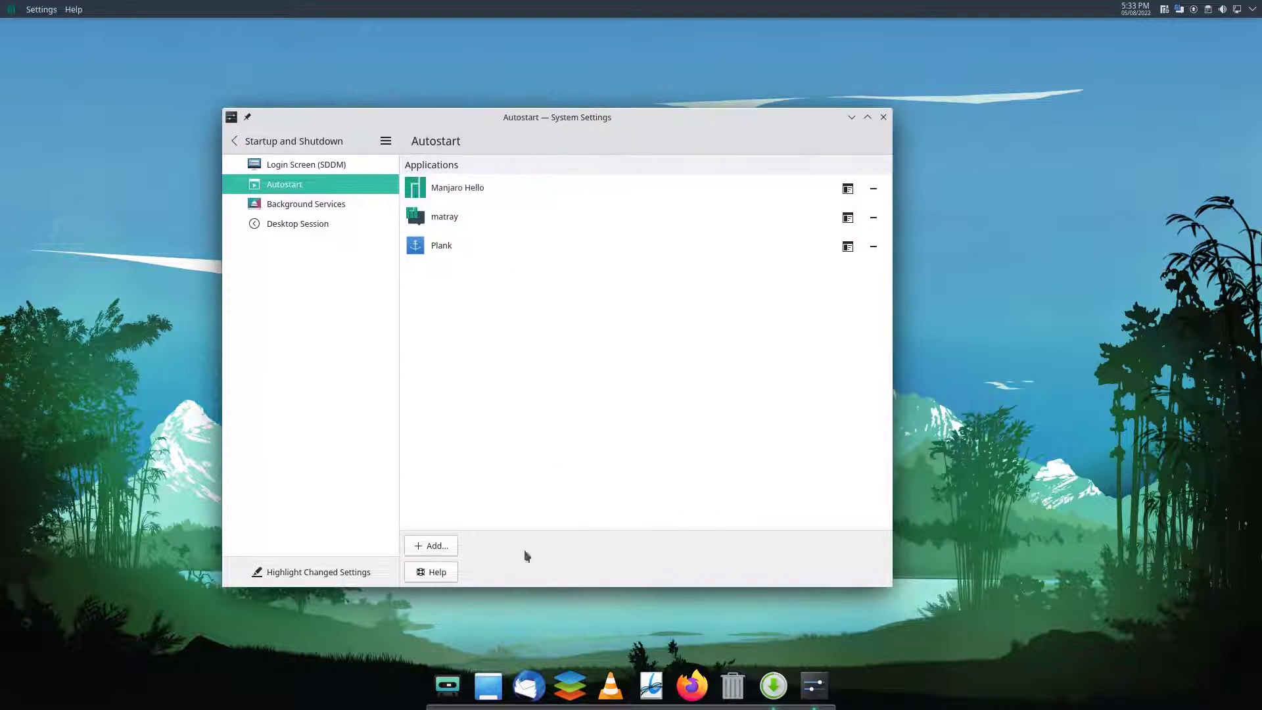
{"action": "key", "text": "ctrl+q"}
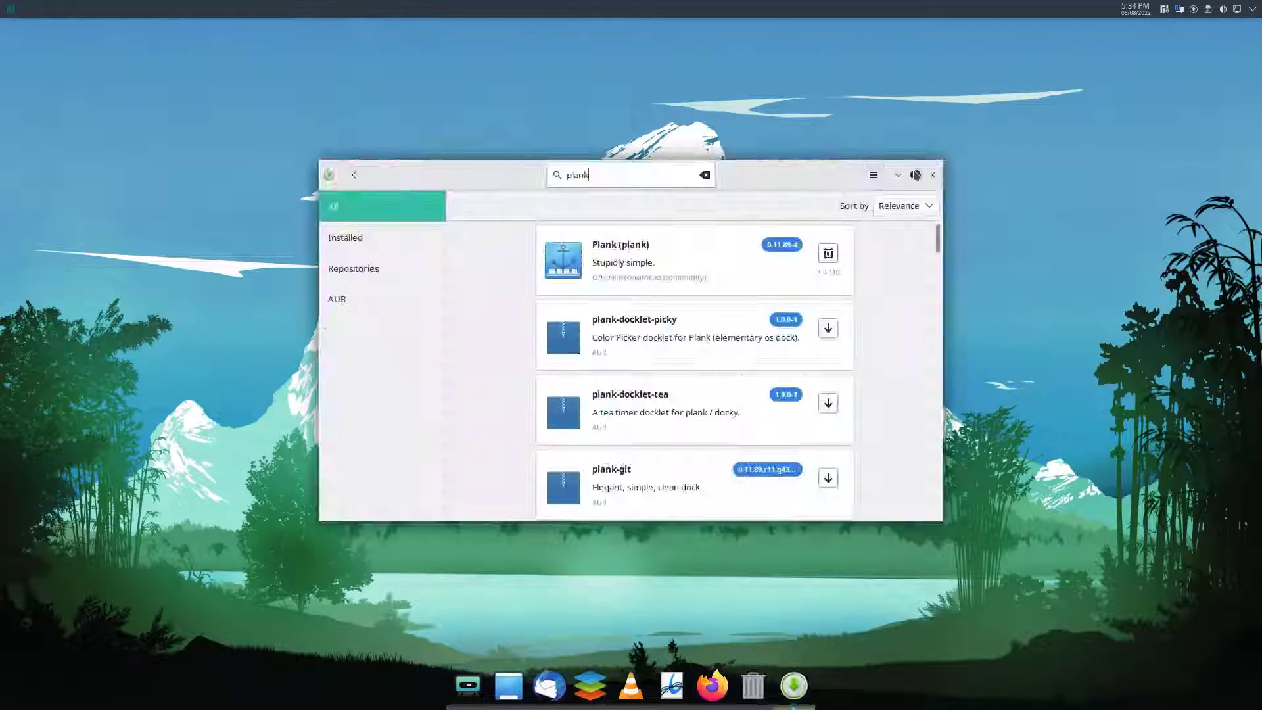
{"action": "left_click", "coordinate": [876, 175]}
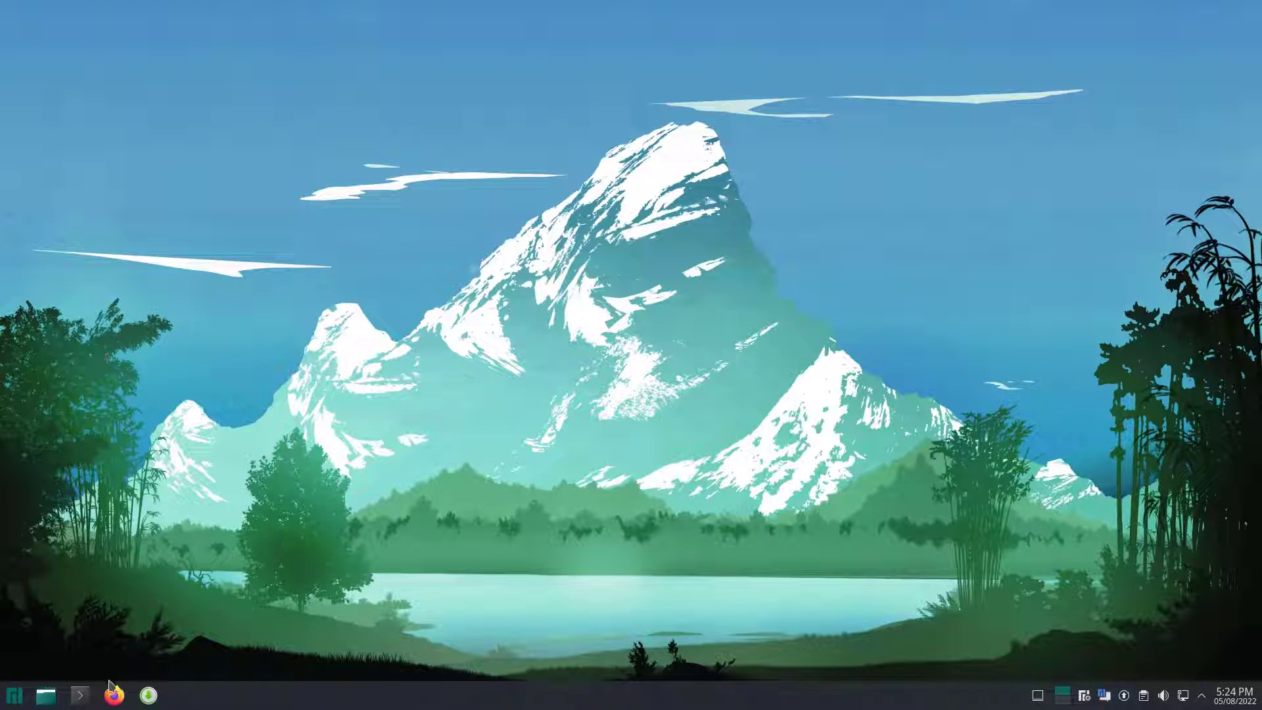
Open a Konsole terminal and enter the command sudo pacman -S plank without running it
{"action": "left_click", "coordinate": [78, 702]}
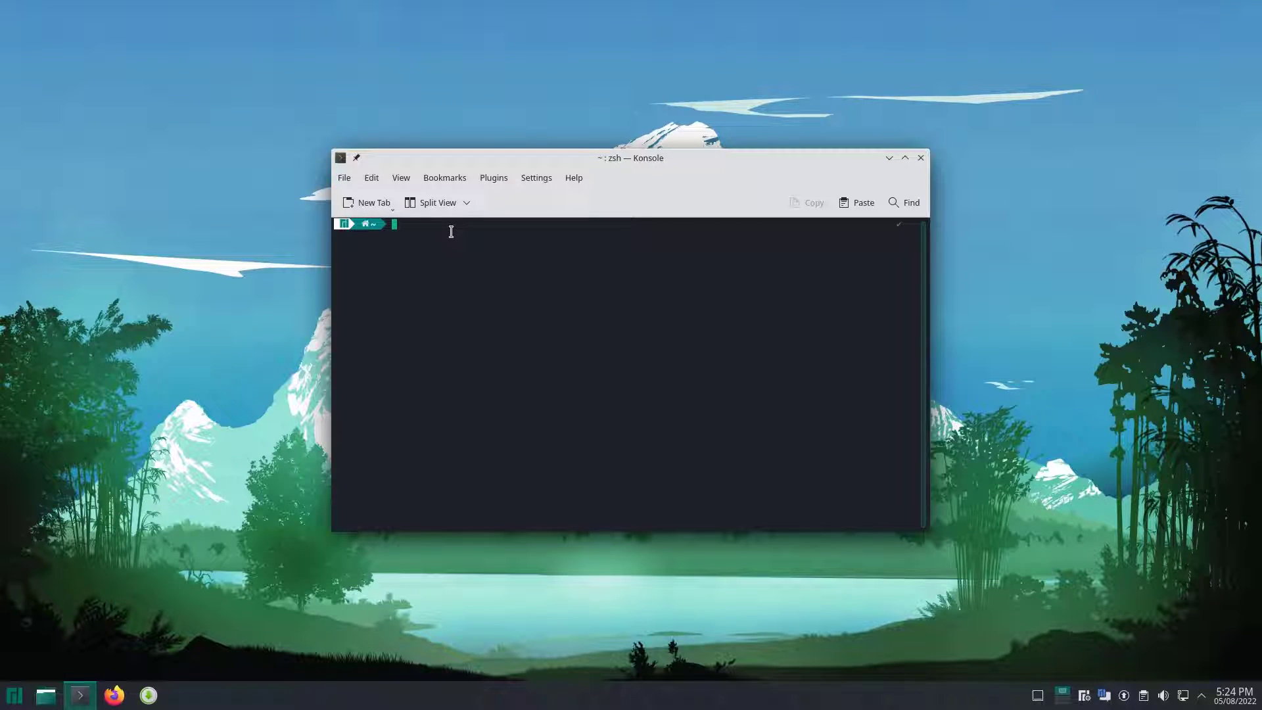
{"action": "type", "text": "sudo pacman -S plank"}
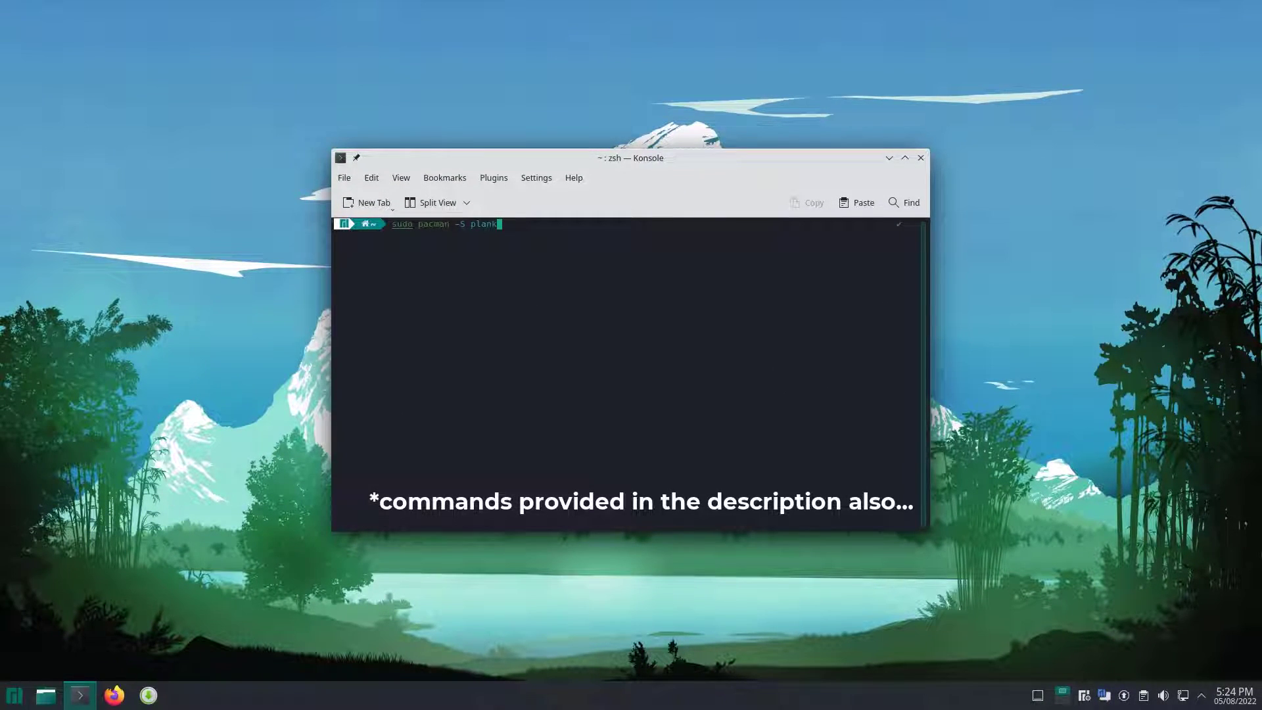
Search the software manager for plank and mark the Plank (plank) package for installation
{"action": "left_click", "coordinate": [149, 695]}
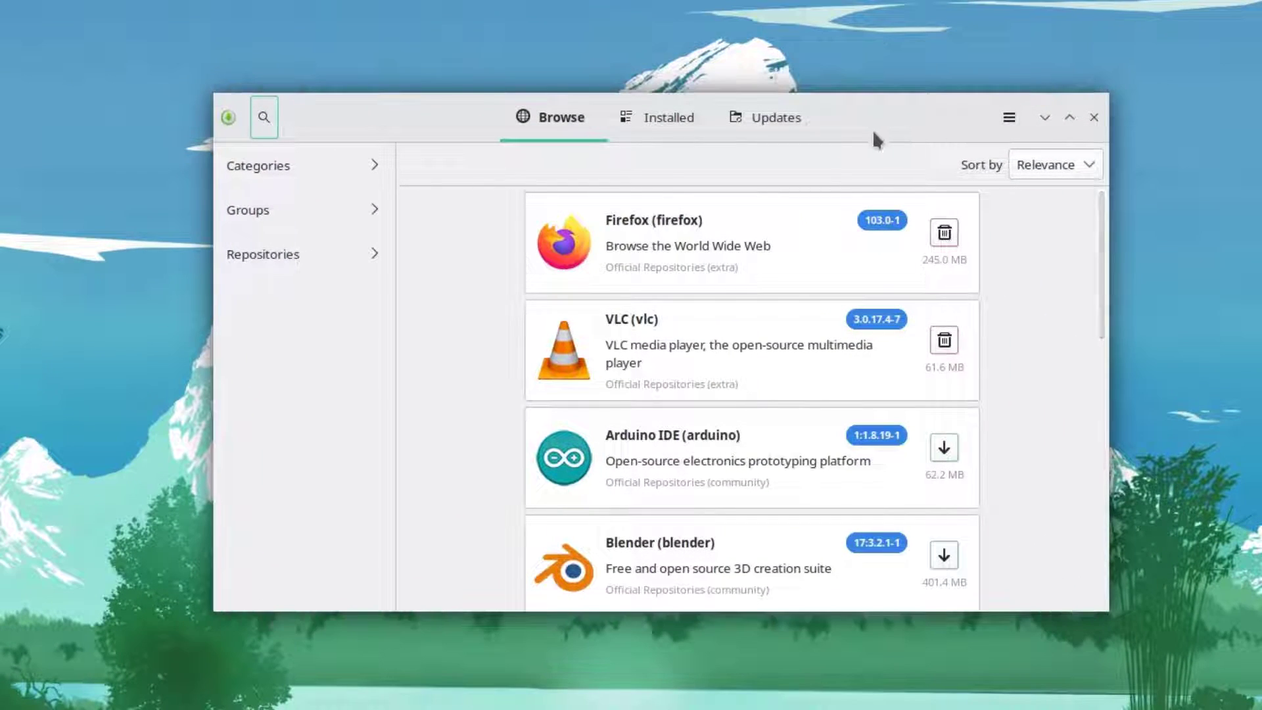
{"action": "type", "text": "plank"}
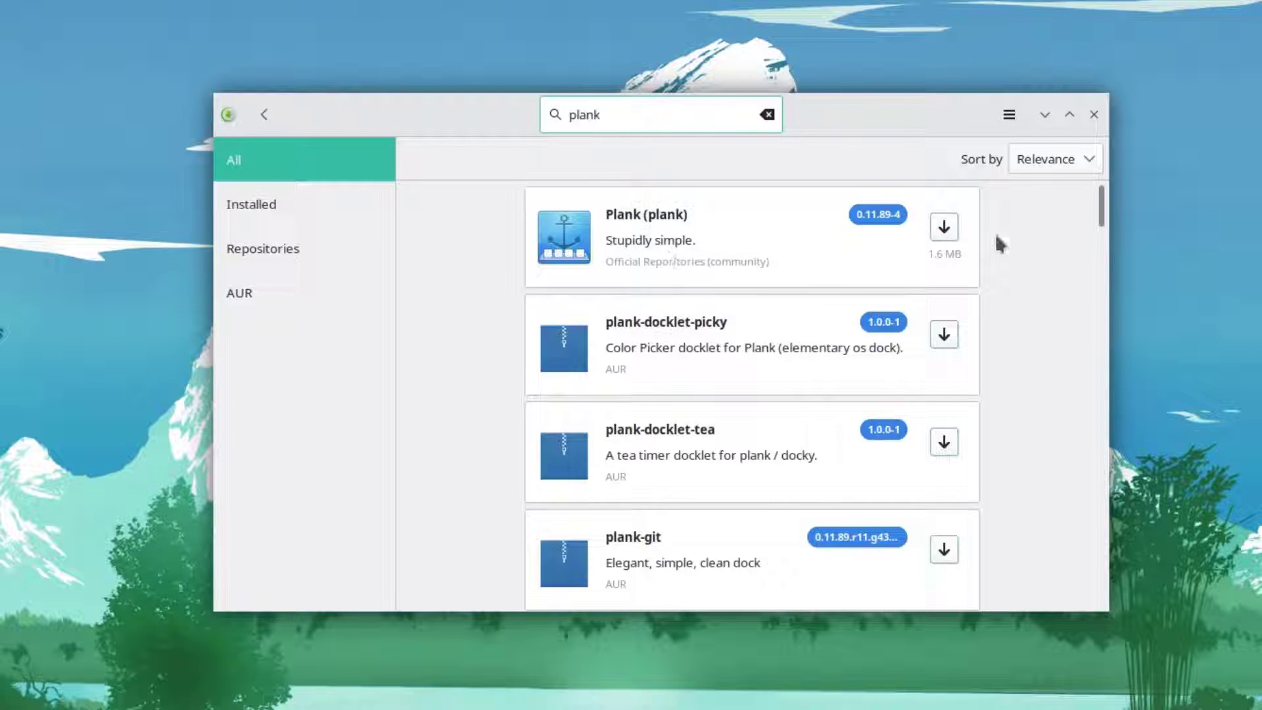
{"action": "left_click", "coordinate": [944, 227]}
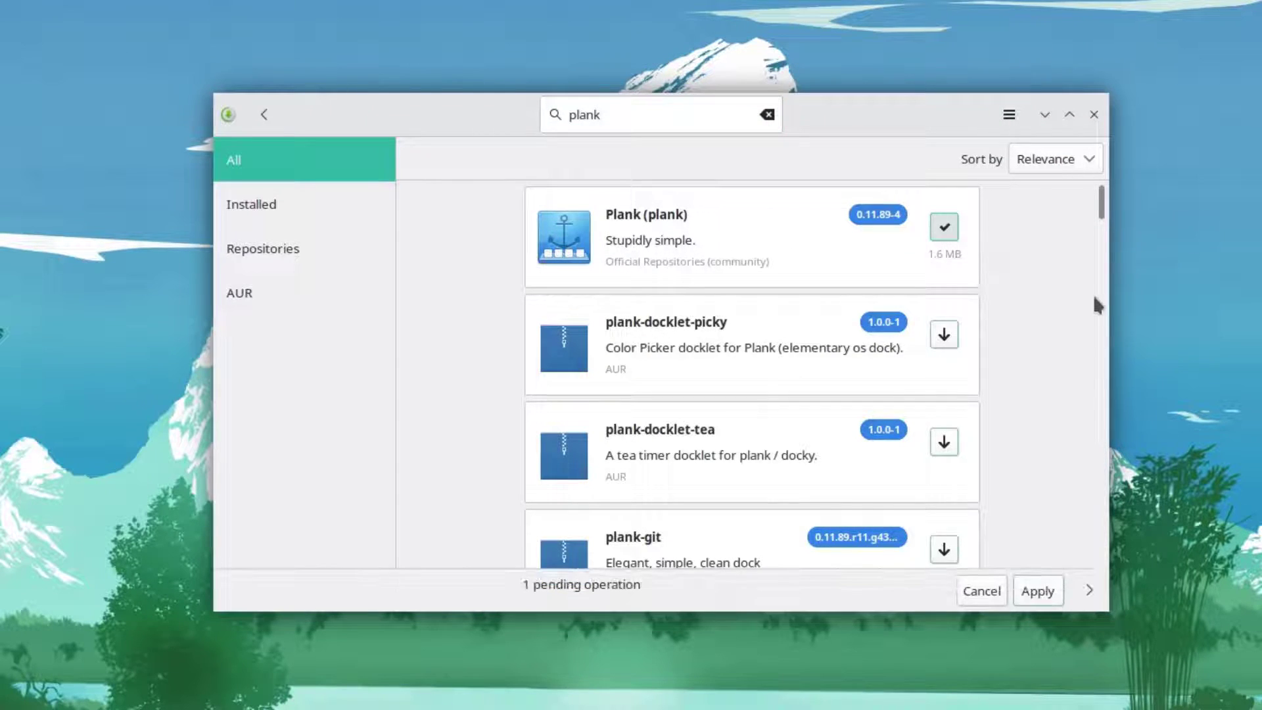
Apply the pending Plank installation, enter the account password, approve the transaction and minimize the software manager
{"action": "left_click", "coordinate": [1042, 589]}
{"action": "type", "text": "*******"}
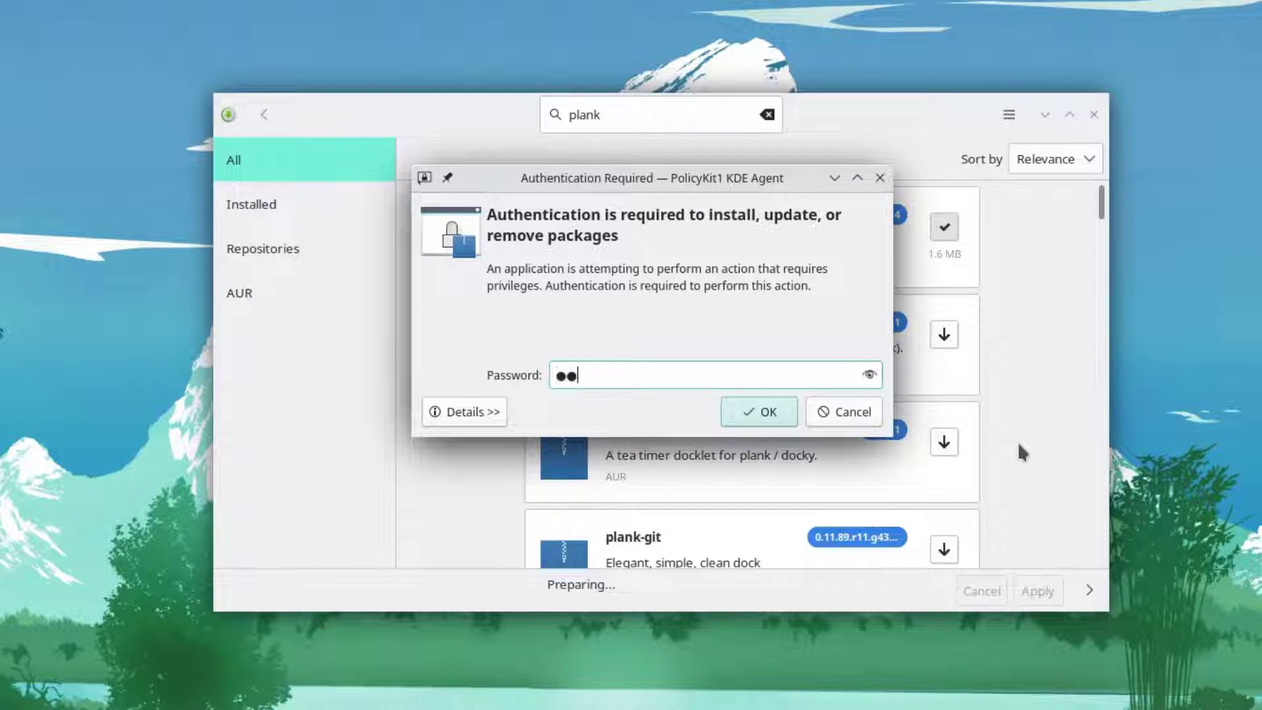
{"action": "key", "text": "Return"}
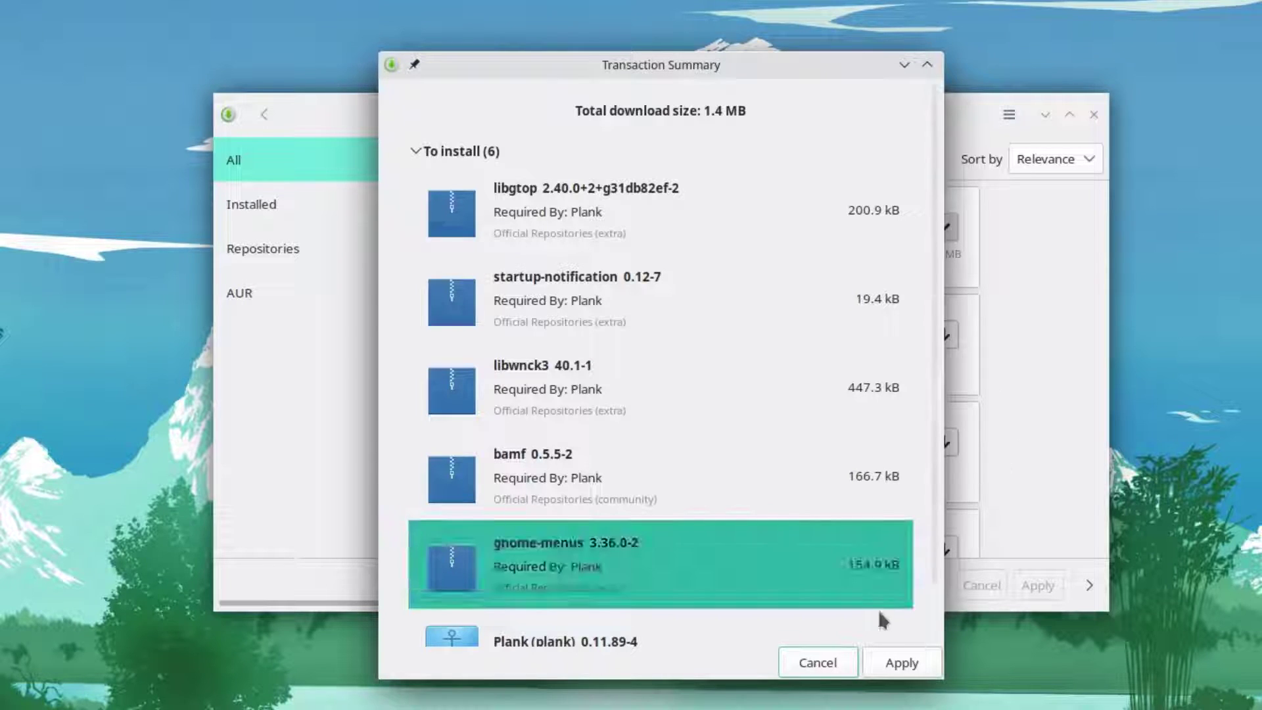
{"action": "left_click", "coordinate": [902, 662]}
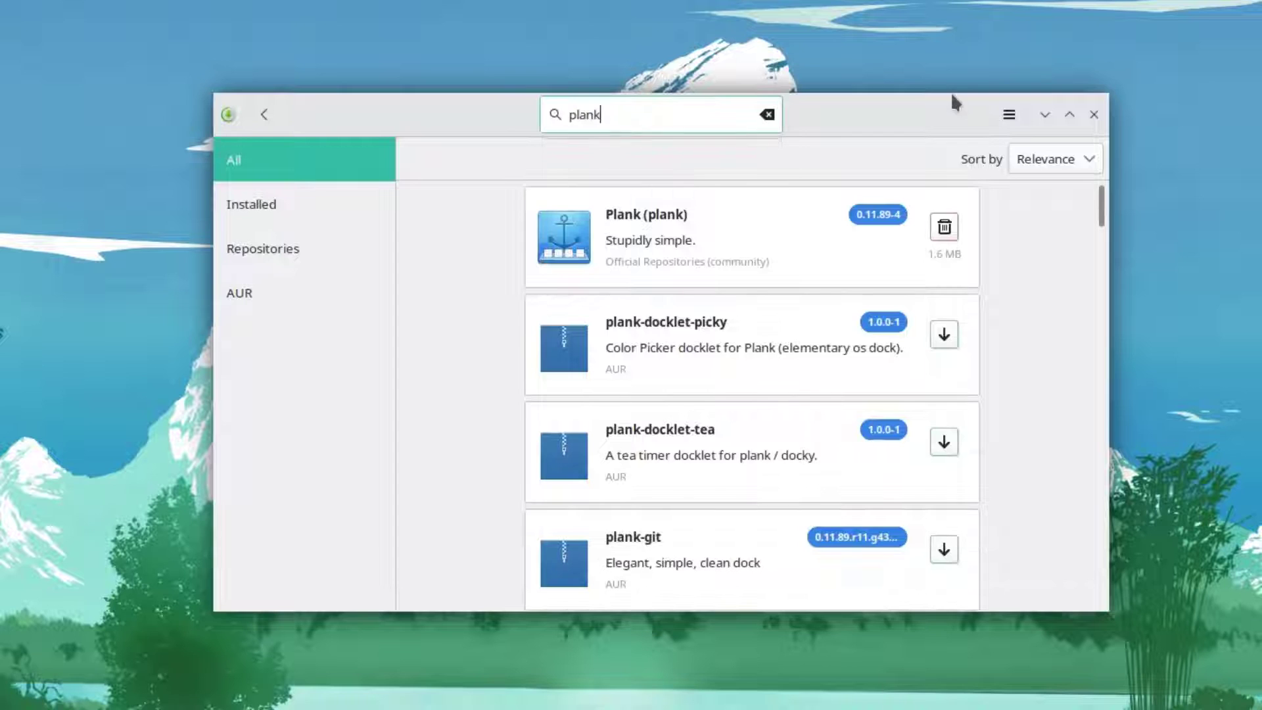
{"action": "left_click", "coordinate": [1042, 115]}
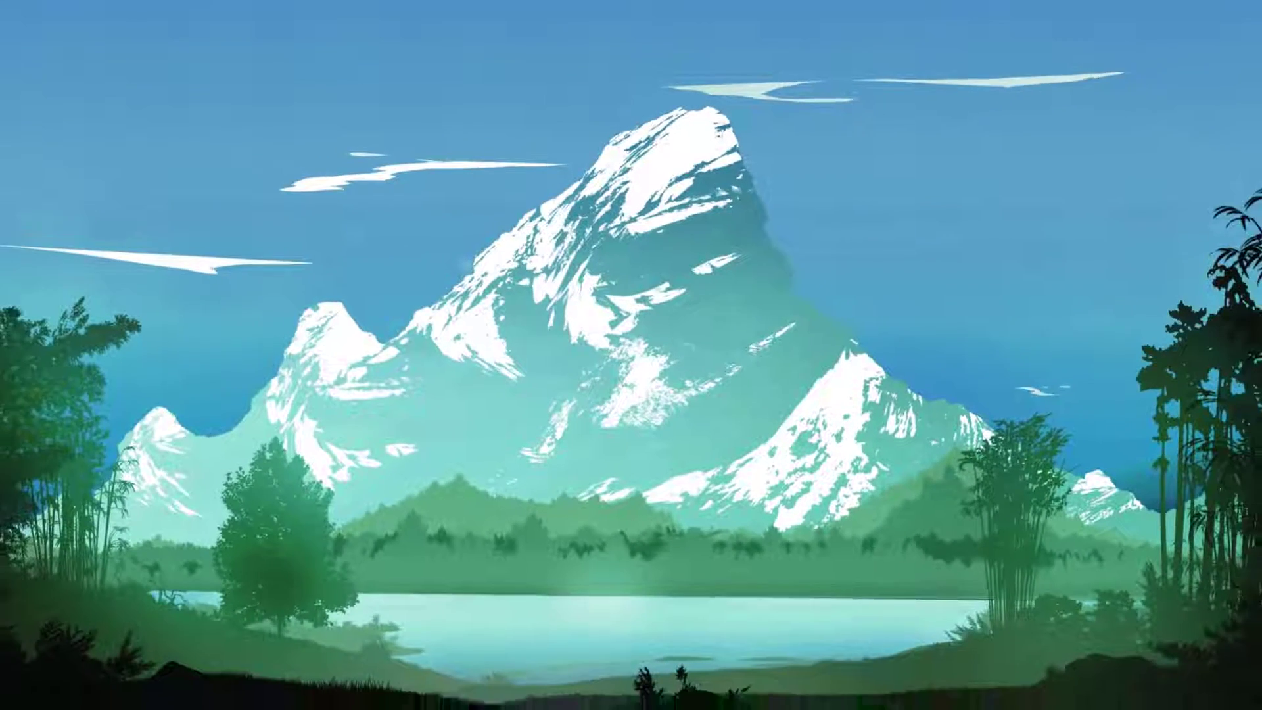
Find plank in the application launcher and start the Plank dock
{"action": "left_click", "coordinate": [15, 695]}
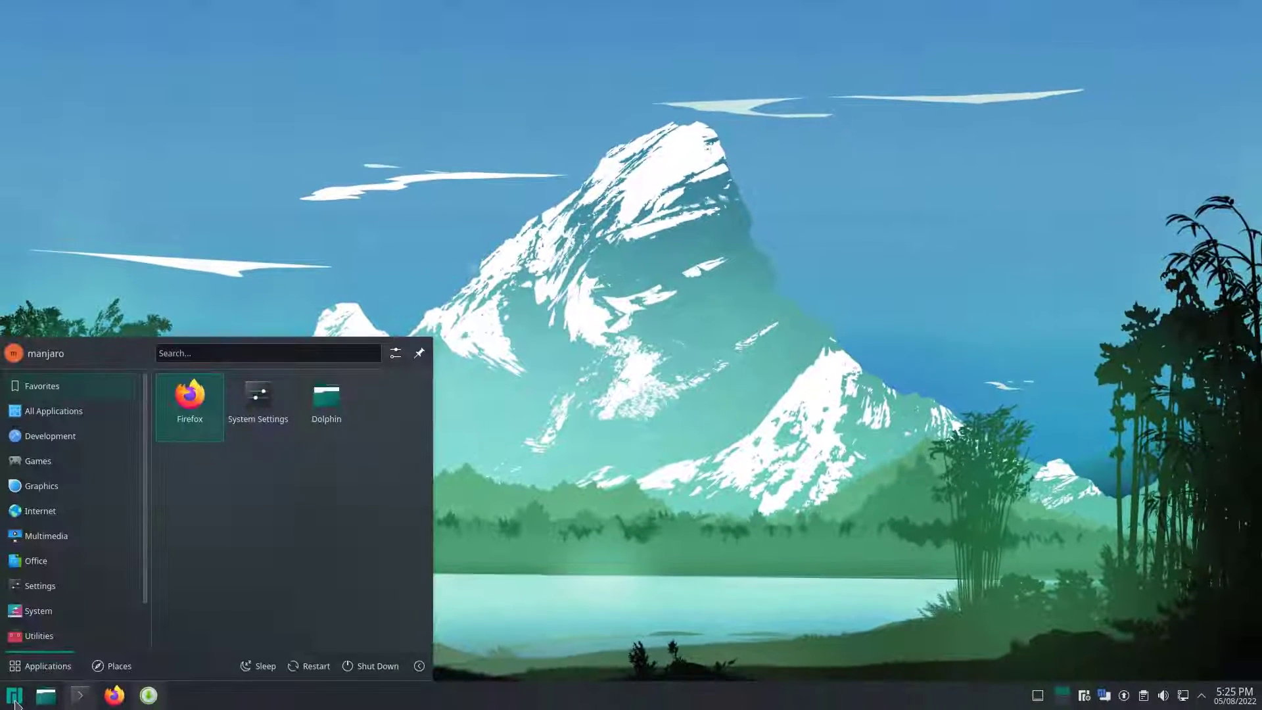
{"action": "type", "text": "plank"}
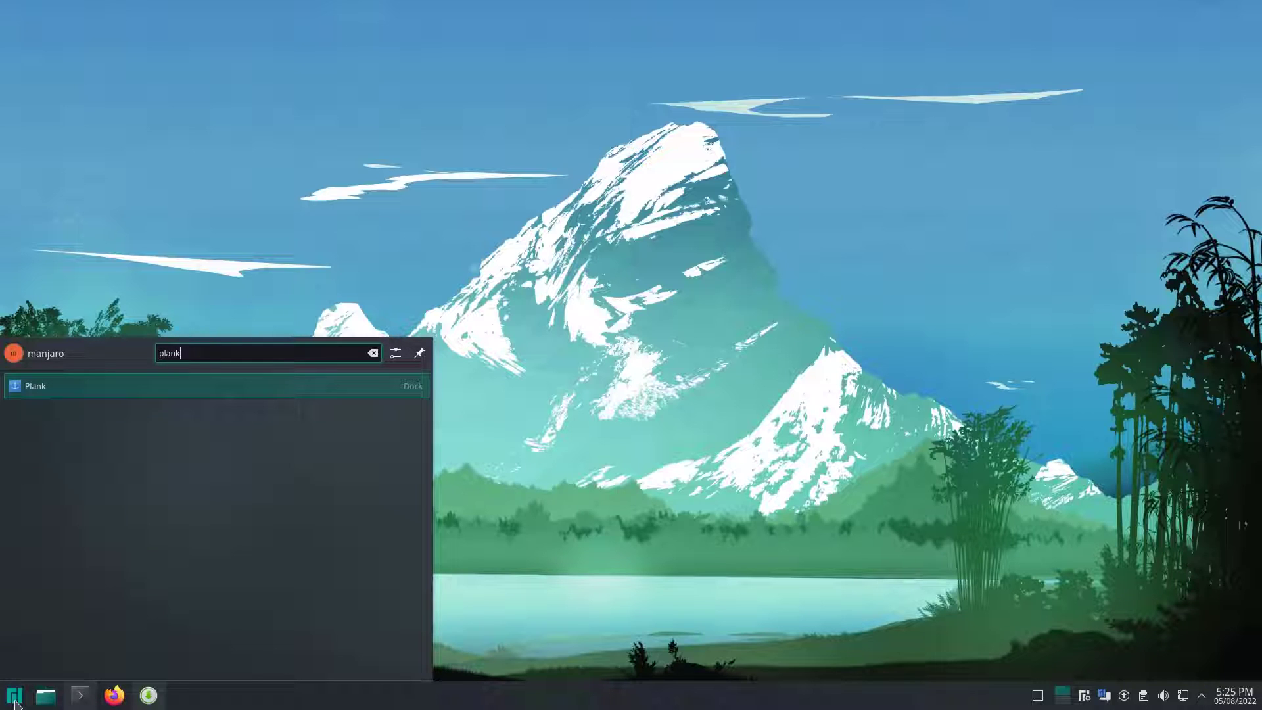
{"action": "key", "text": "Return"}
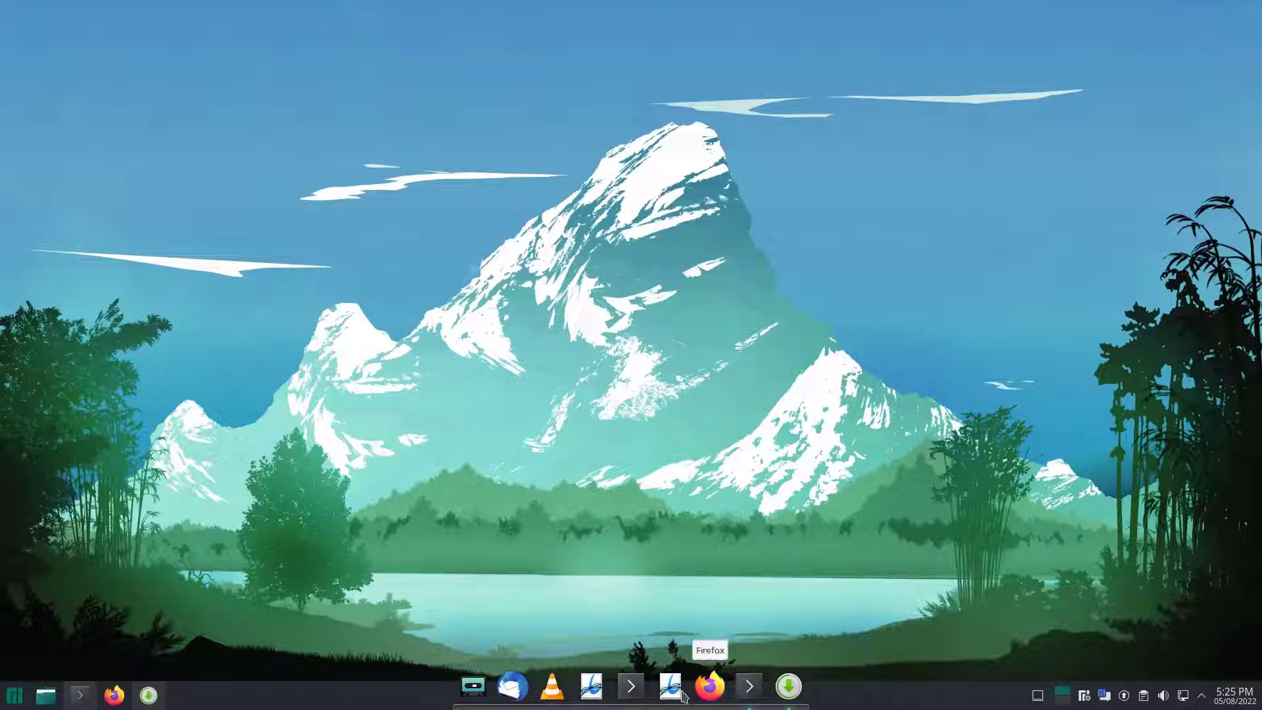
Remove the Plasma panel behind the dock, dismiss the removal notification and leave edit mode
{"action": "right_click", "coordinate": [240, 707]}
{"action": "left_click", "coordinate": [276, 652]}
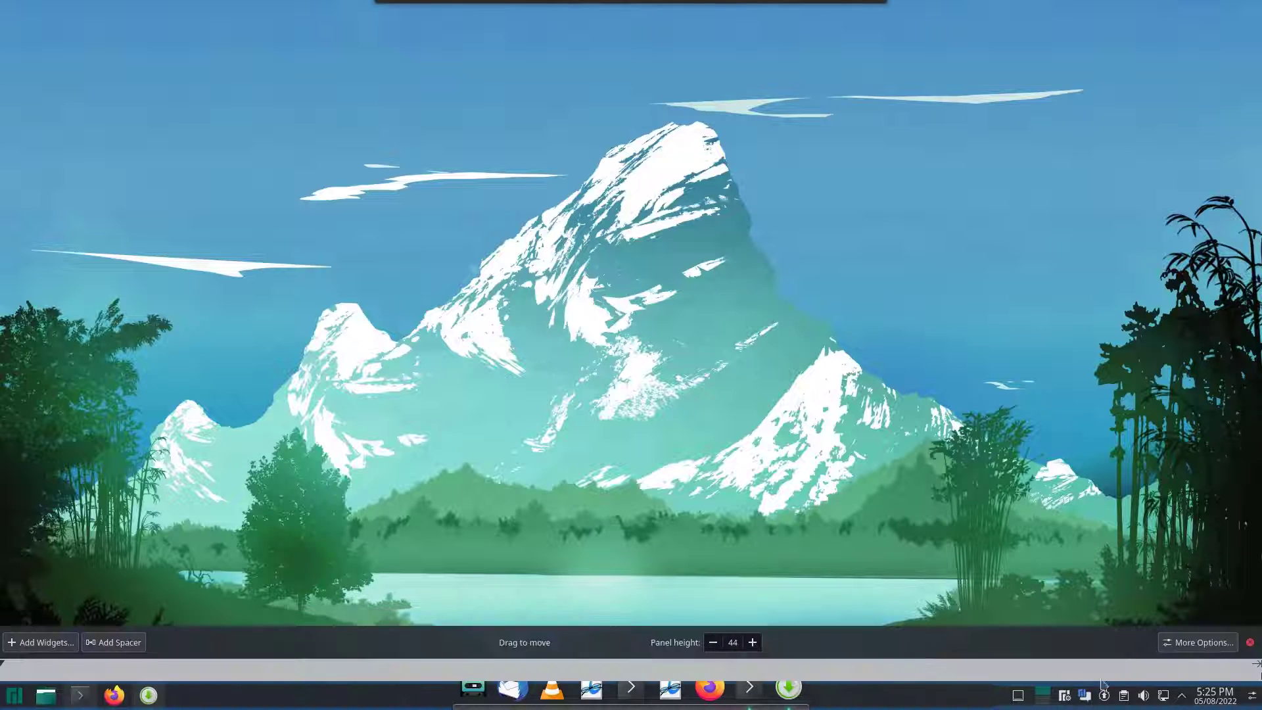
{"action": "mouse_move", "coordinate": [1236, 667]}
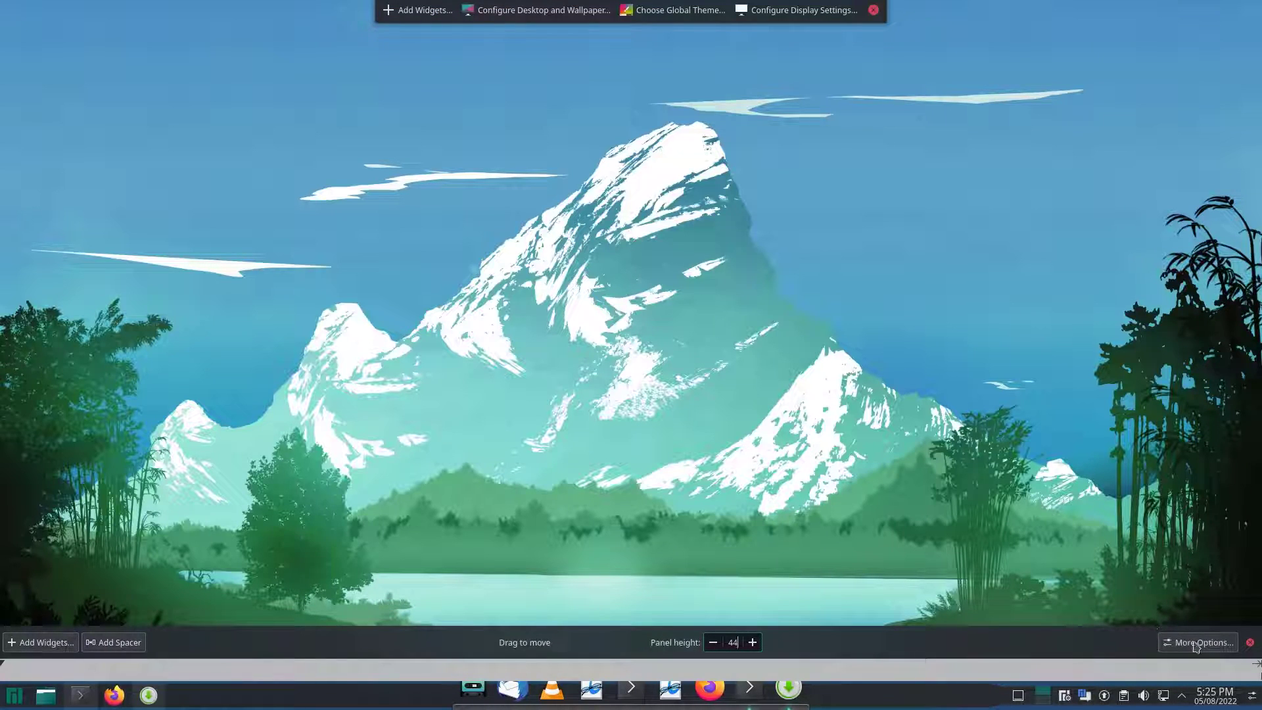
{"action": "left_click", "coordinate": [1195, 644]}
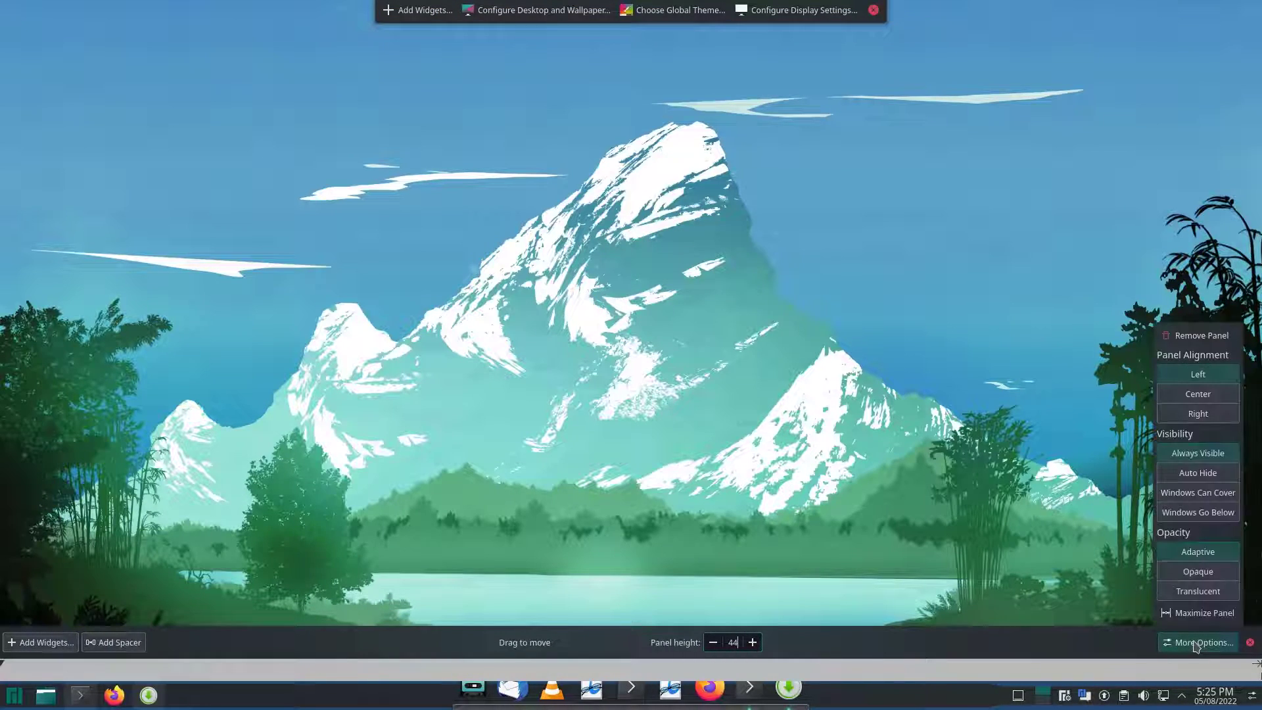
{"action": "left_click", "coordinate": [1215, 336]}
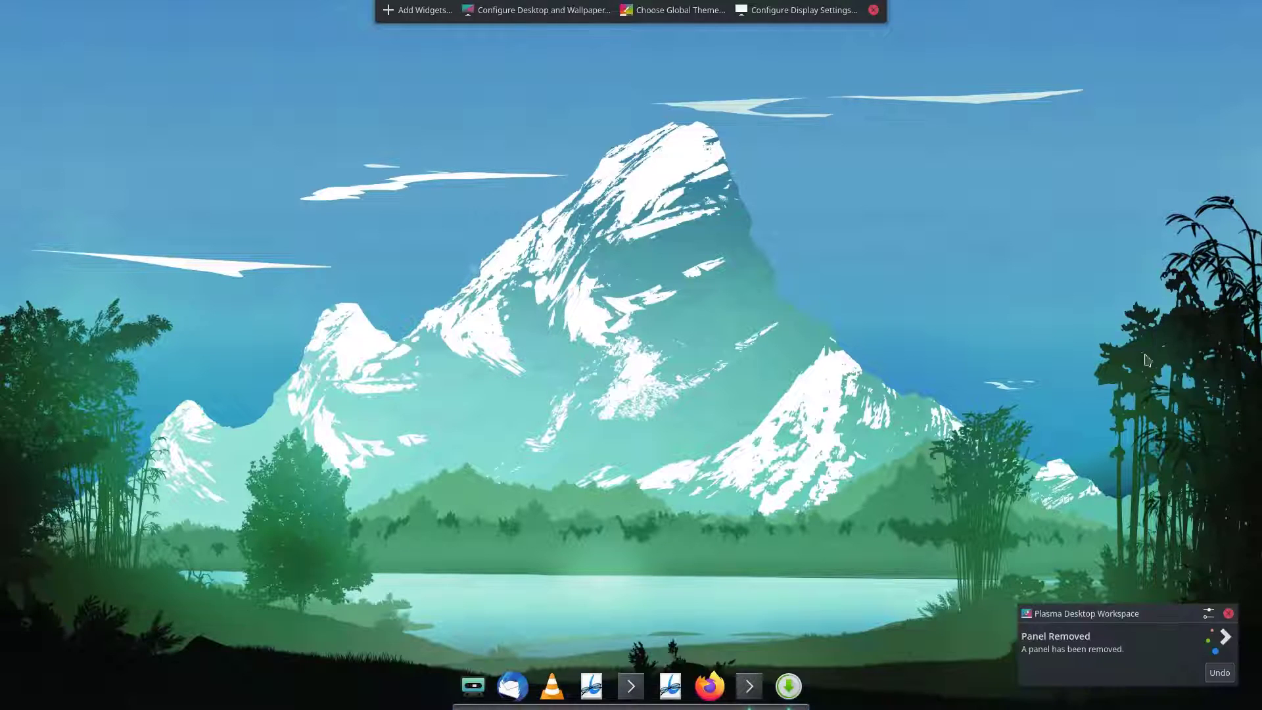
{"action": "left_click", "coordinate": [1228, 613]}
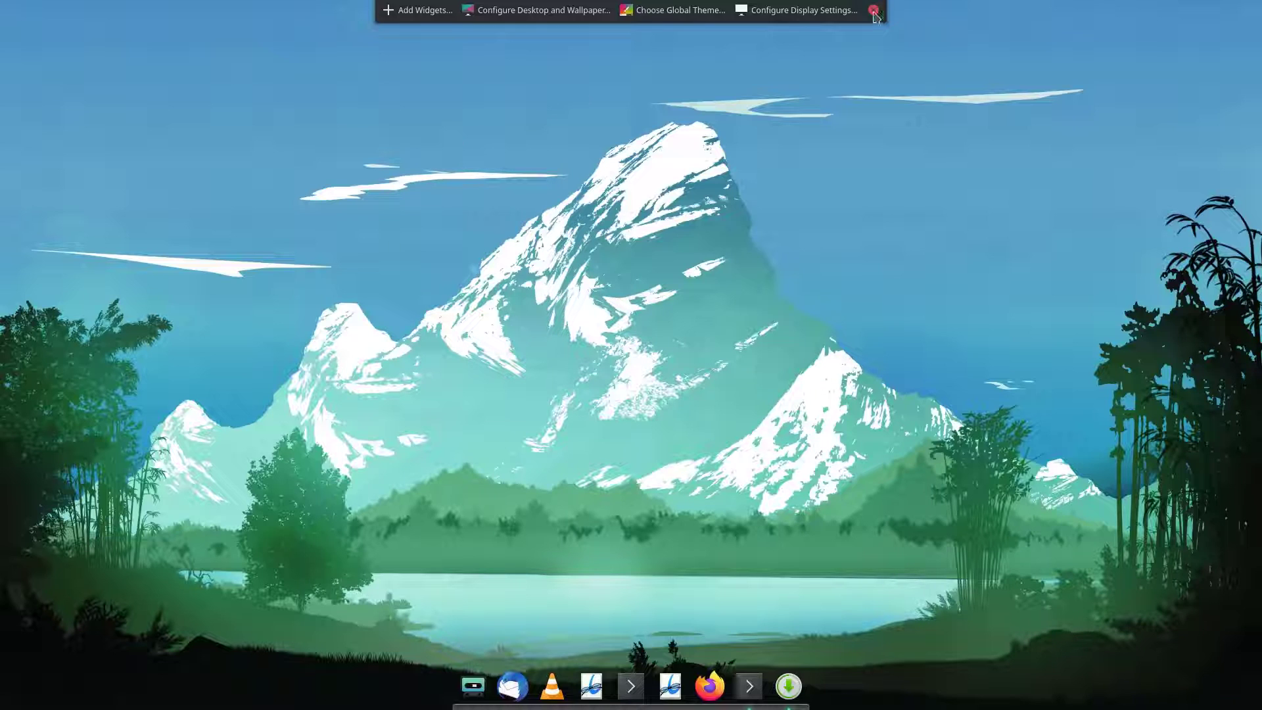
{"action": "left_click", "coordinate": [857, 30]}
Add an Application Menu Bar panel to the desktop
{"action": "right_click", "coordinate": [315, 132]}
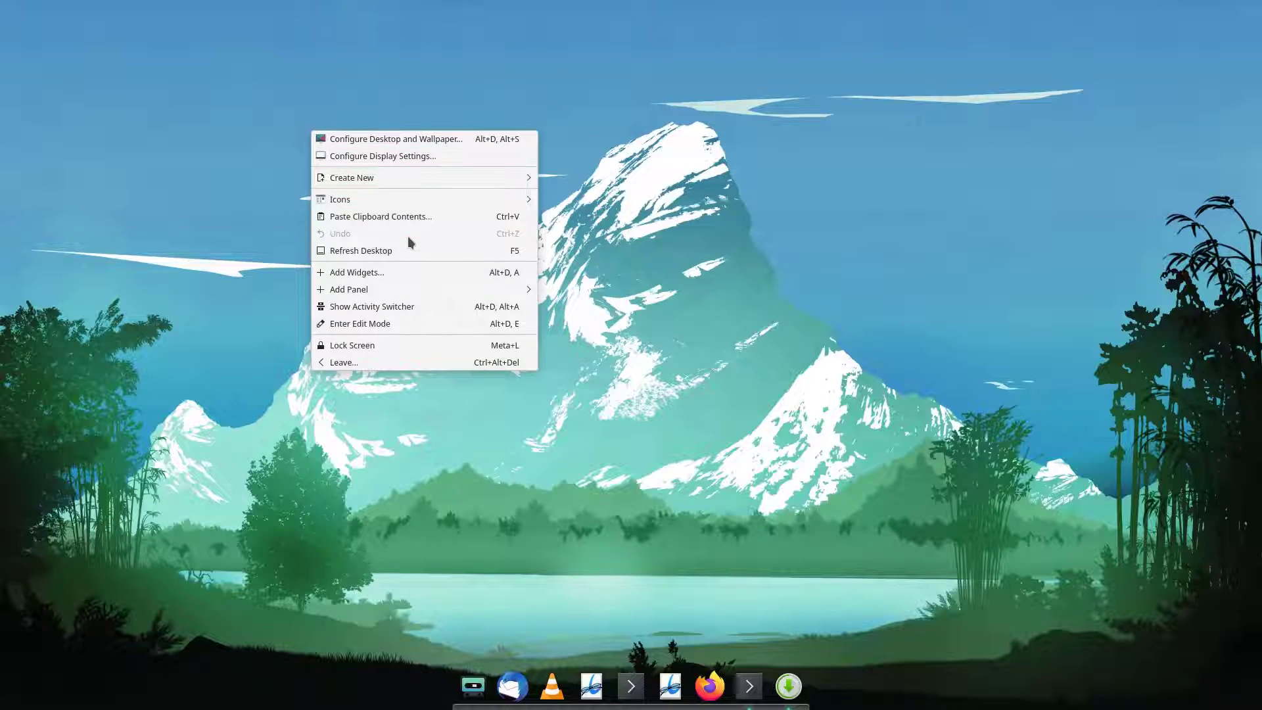
{"action": "mouse_move", "coordinate": [444, 175]}
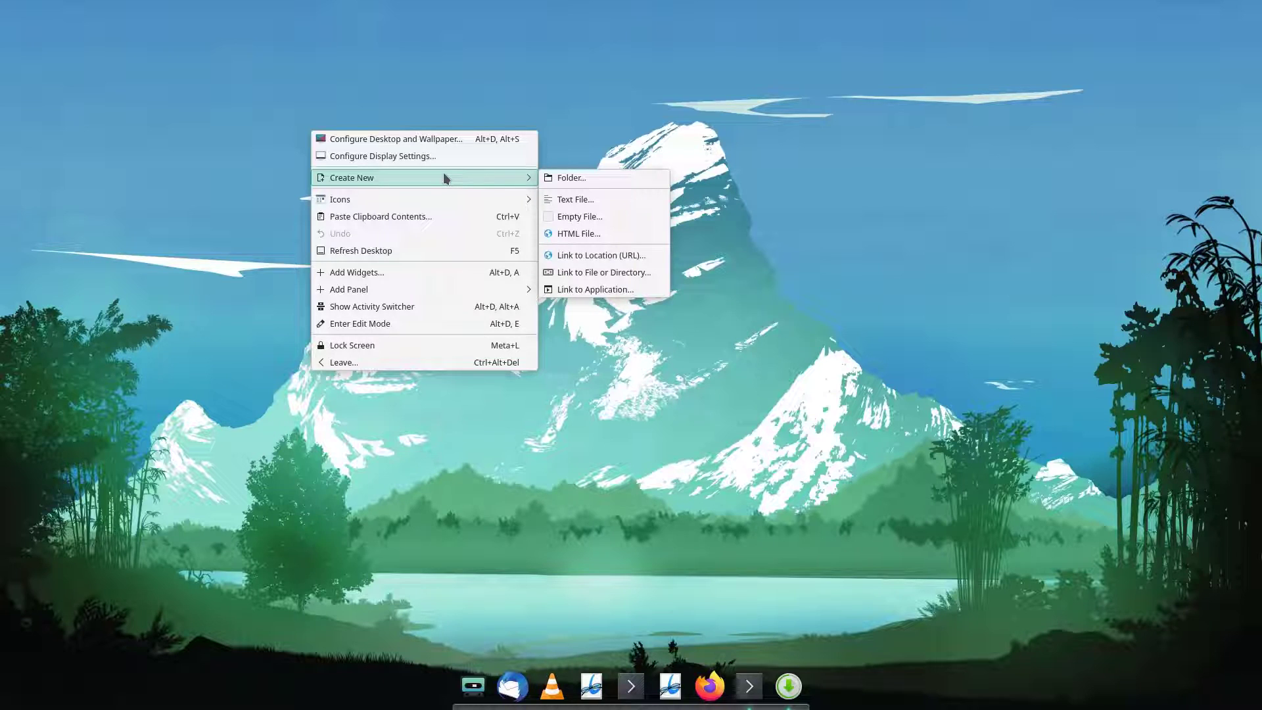
{"action": "mouse_move", "coordinate": [460, 290]}
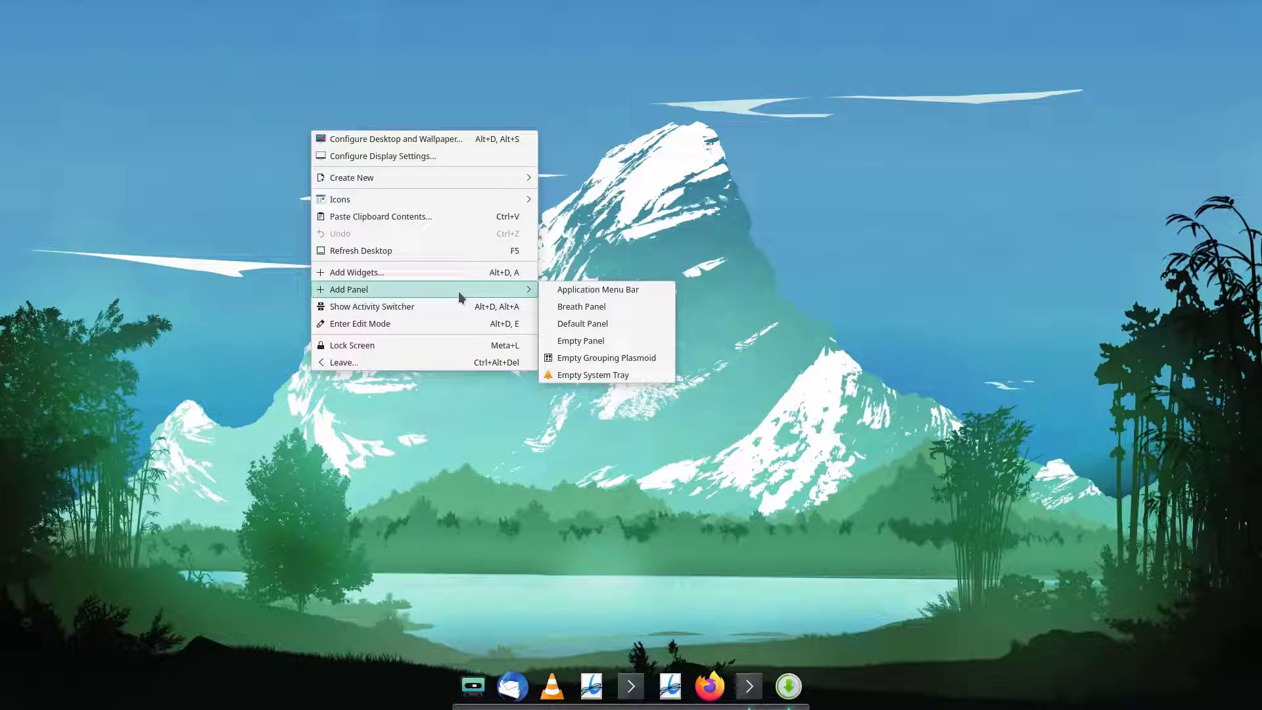
{"action": "left_click", "coordinate": [621, 297]}
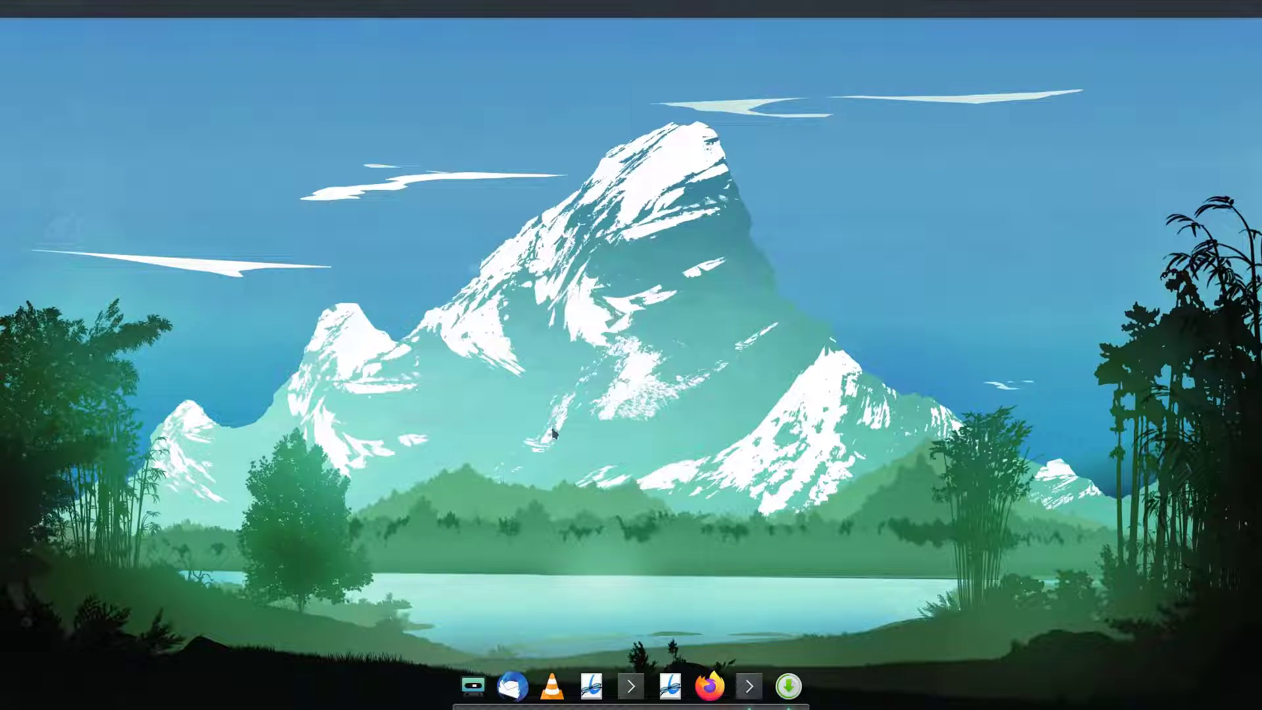
Find the Application Menu widget with the search text application me and add it at the start of the menu bar panel
{"action": "right_click", "coordinate": [448, 13]}
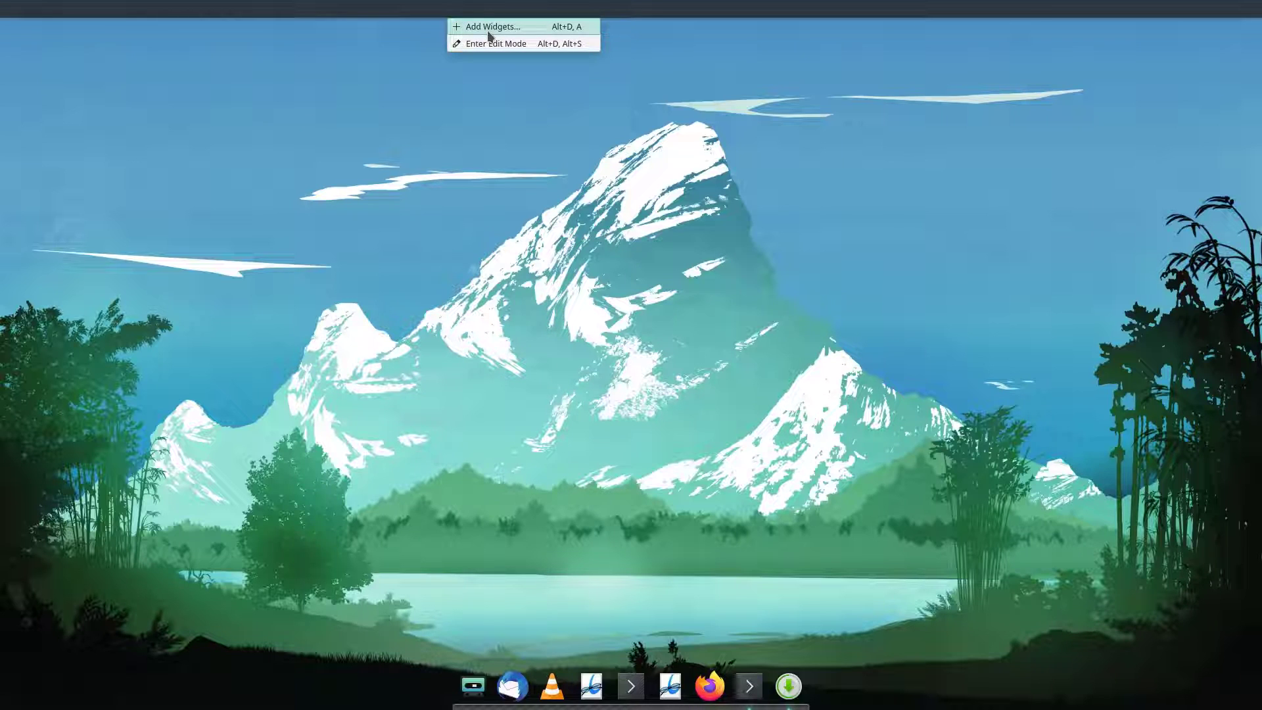
{"action": "left_click", "coordinate": [488, 30]}
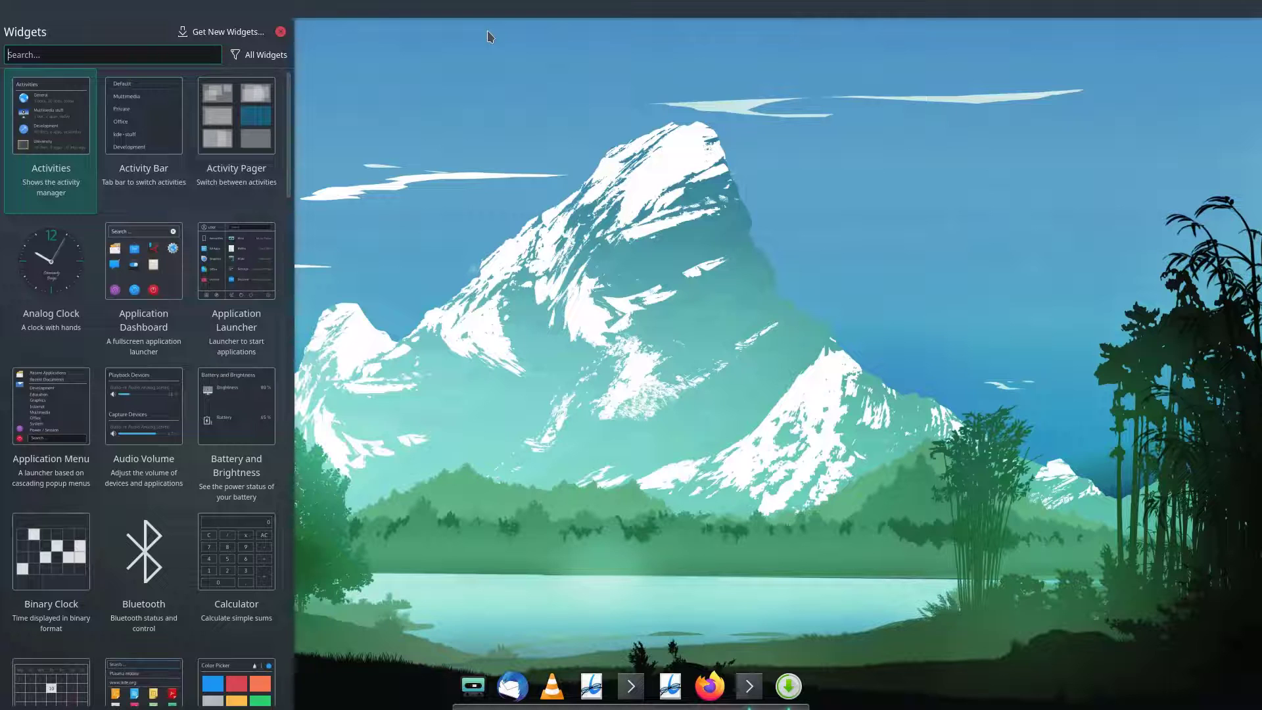
{"action": "type", "text": "applica"}
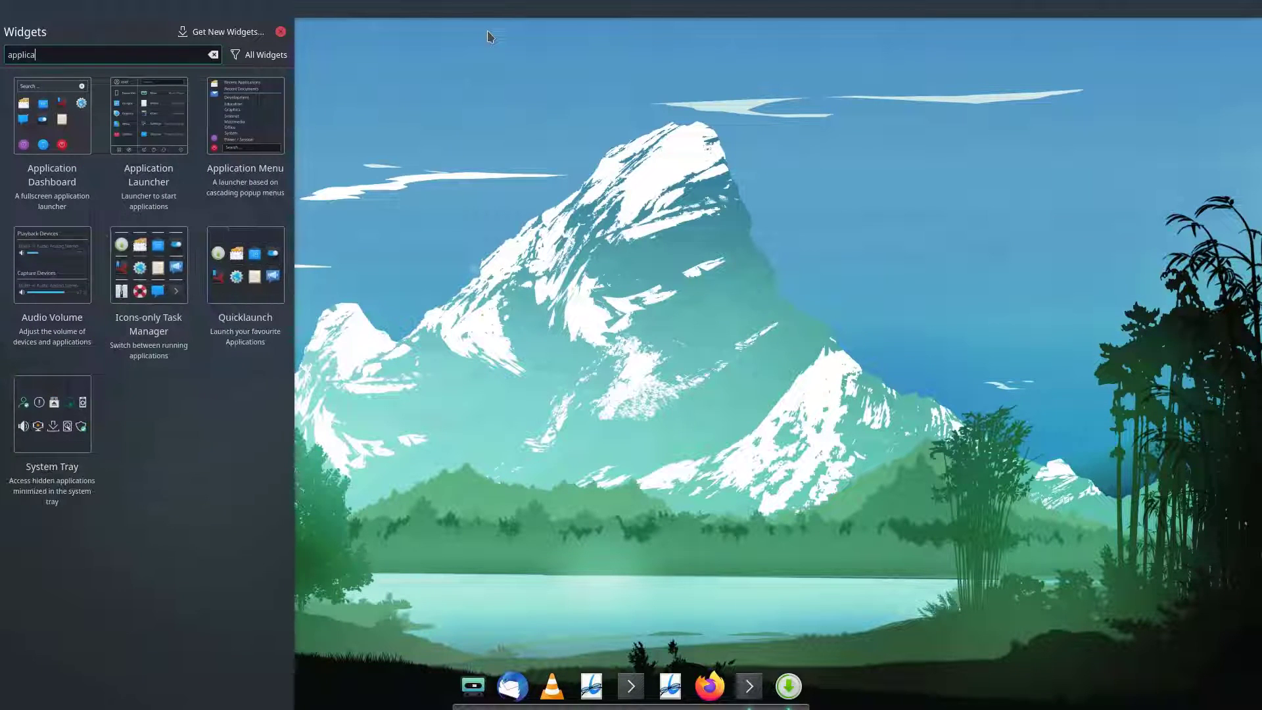
{"action": "type", "text": "tion me"}
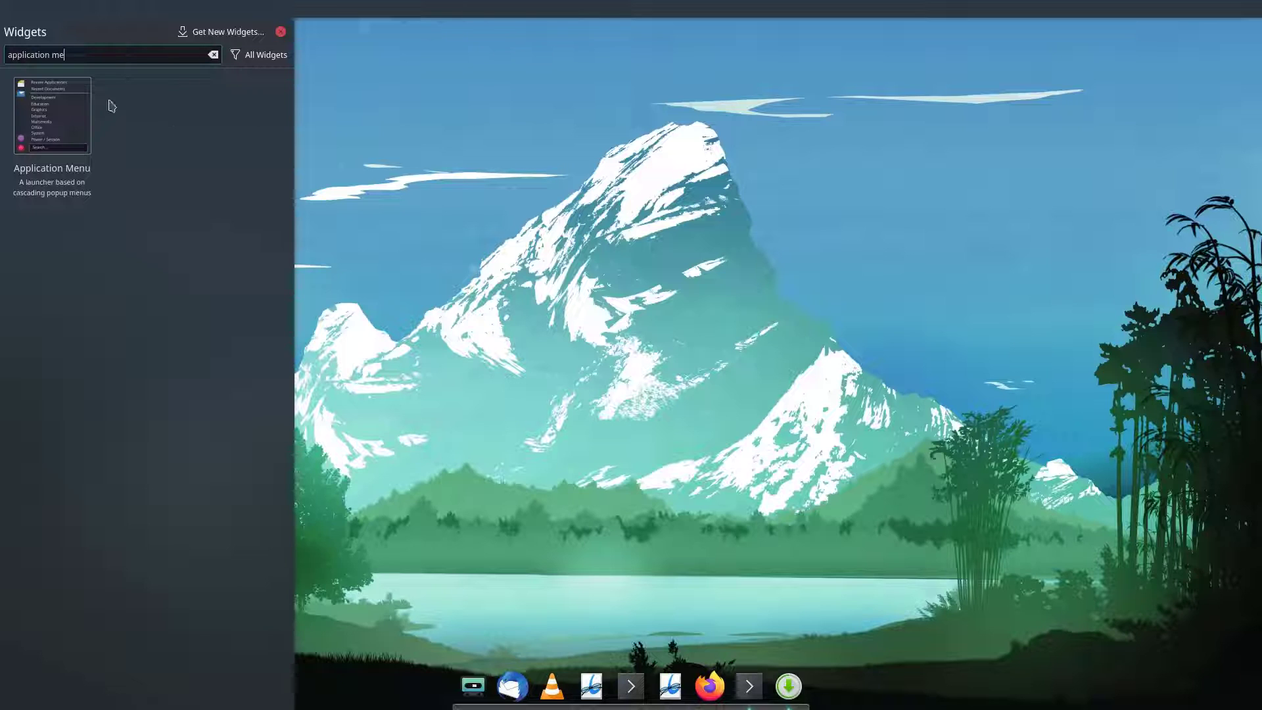
{"action": "left_click_drag", "start_coordinate": [69, 128], "coordinate": [8, 9]}
Search the widgets for system tray and add the System Tray at the far end of the menu bar panel
{"action": "left_click", "coordinate": [213, 56]}
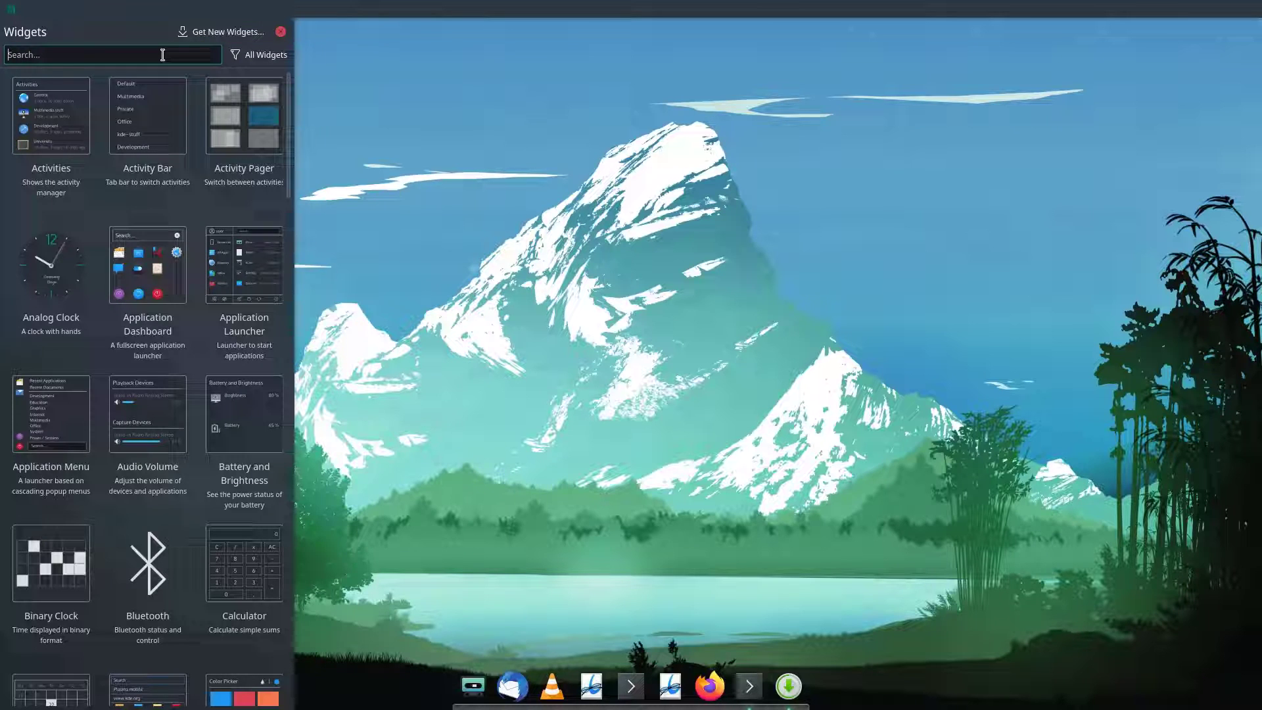
{"action": "type", "text": "system tray"}
{"action": "left_click_drag", "start_coordinate": [57, 125], "coordinate": [1228, 9]}
{"action": "left_click_drag", "start_coordinate": [88, 99], "coordinate": [1213, 18]}
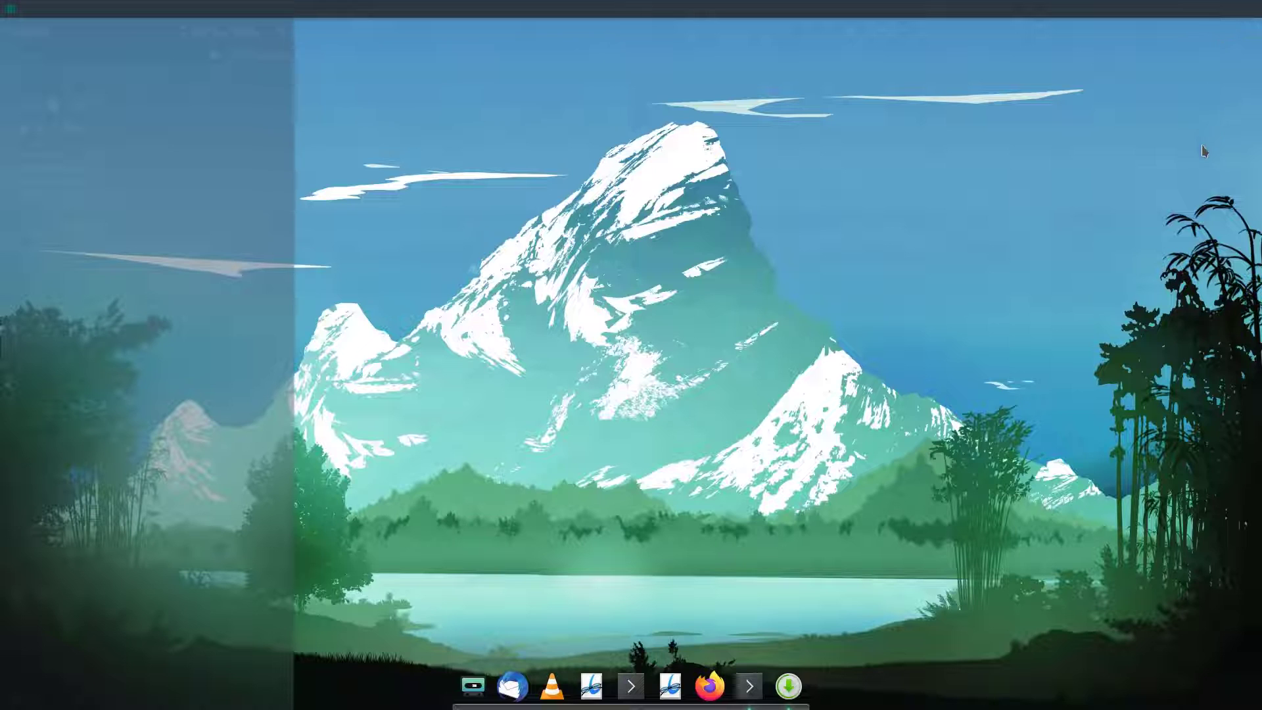
Search the widgets for digital, add the Digital Clock just before the system tray and close the widget browser
{"action": "left_click", "coordinate": [114, 51]}
{"action": "key", "text": "ctrl+a"}
{"action": "key", "text": "BackSpace"}
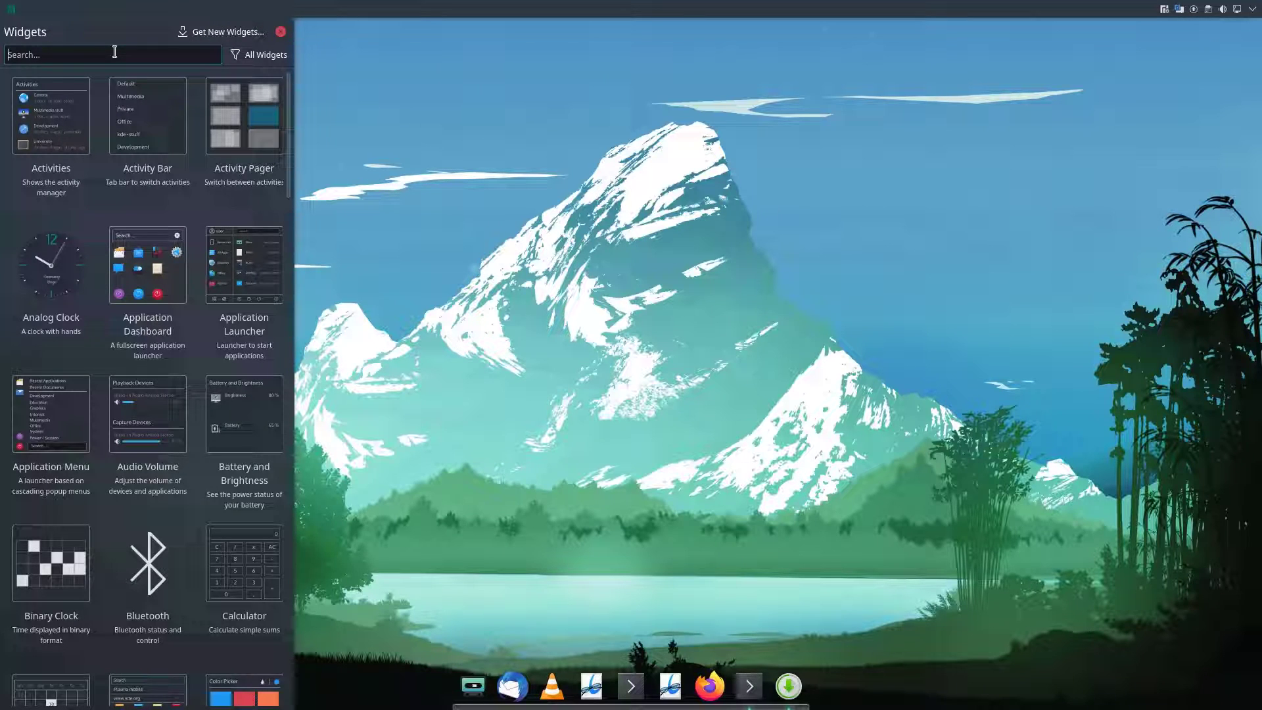
{"action": "type", "text": "digital"}
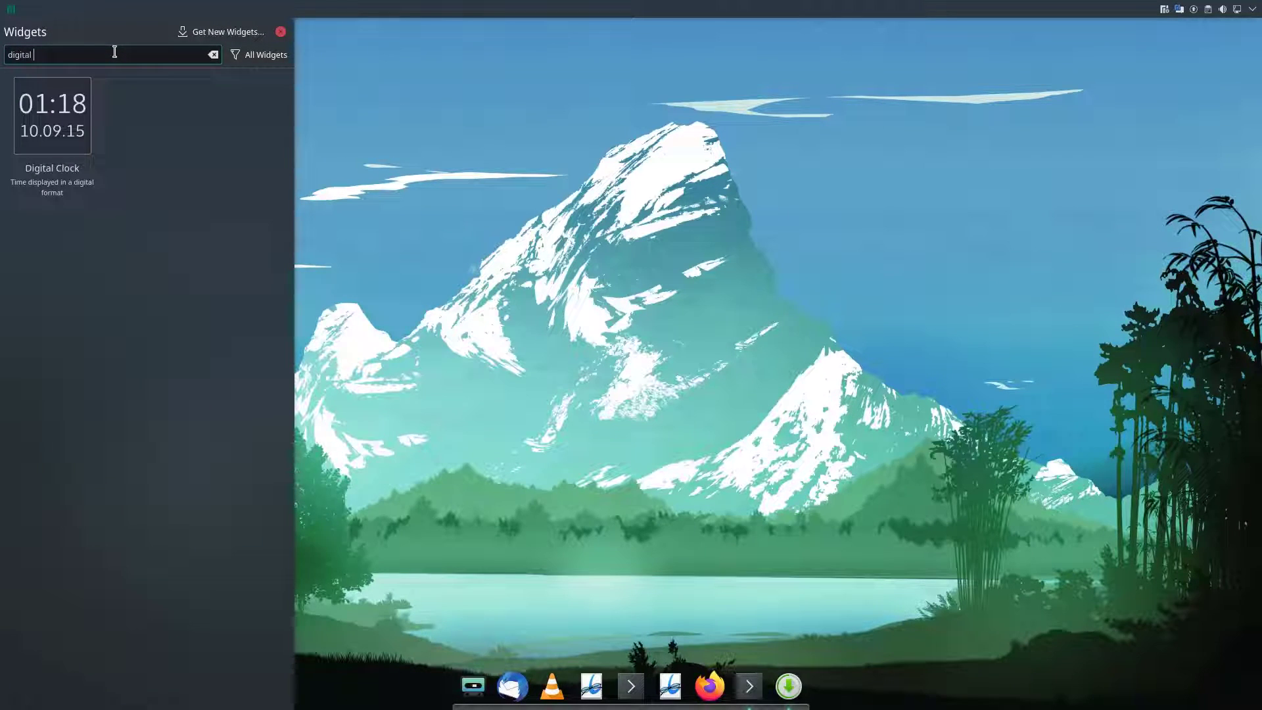
{"action": "left_click_drag", "start_coordinate": [60, 135], "coordinate": [1145, 12]}
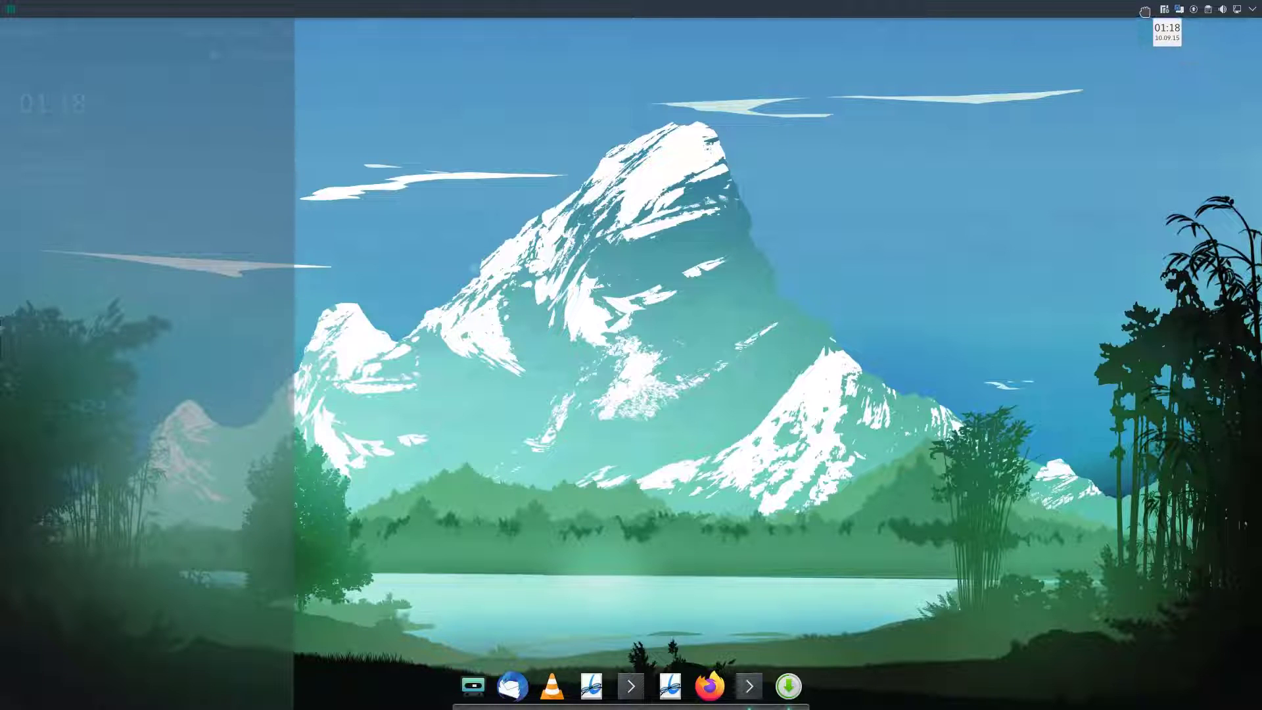
{"action": "left_click", "coordinate": [615, 659]}
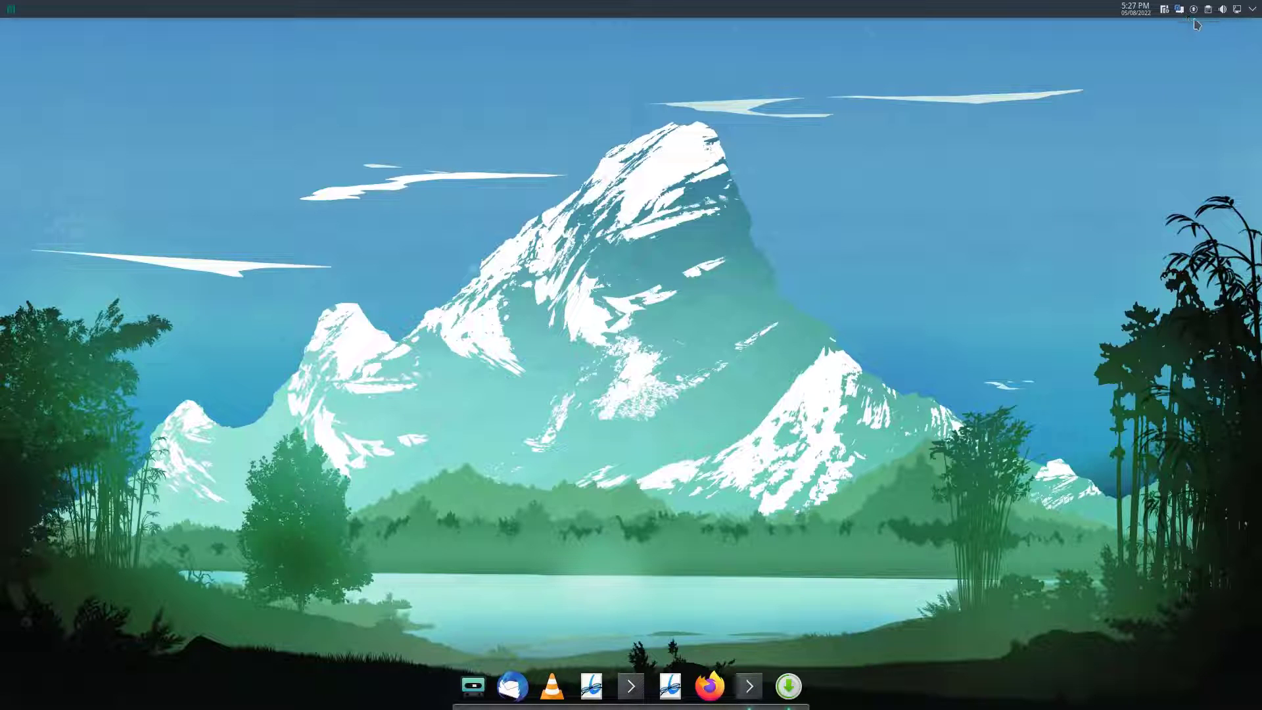
Open the Dolphin file manager to check its menus in the panel, and quit it
{"action": "key", "text": "super+e"}
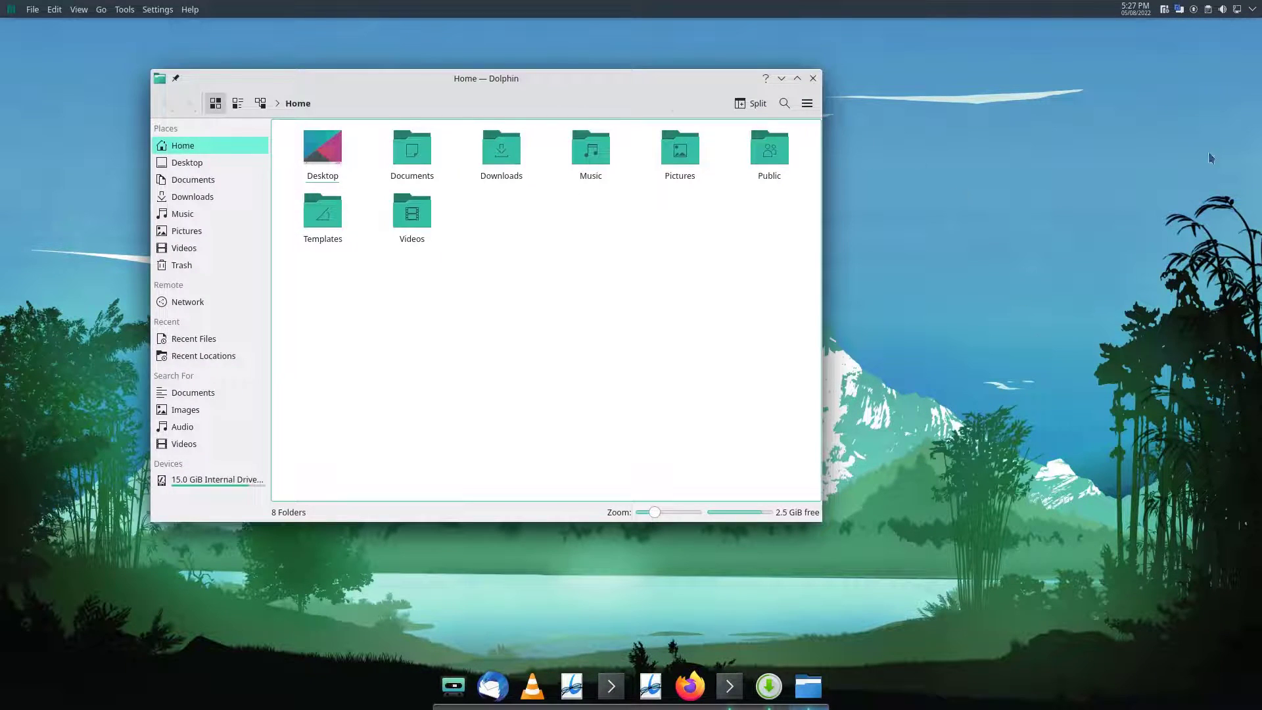
{"action": "key", "text": "ctrl+q"}
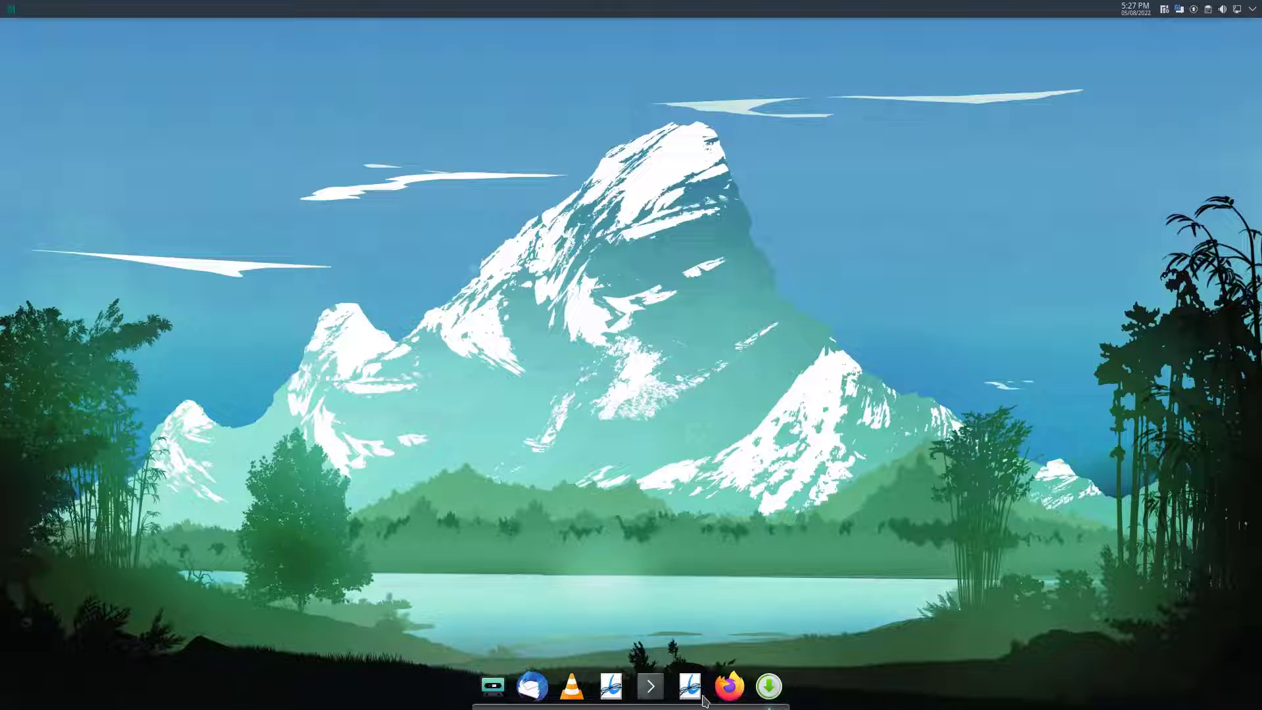
Remove the duplicate document icon next to VLC from the dock by turning off Keep in Dock
{"action": "right_click", "coordinate": [652, 698]}
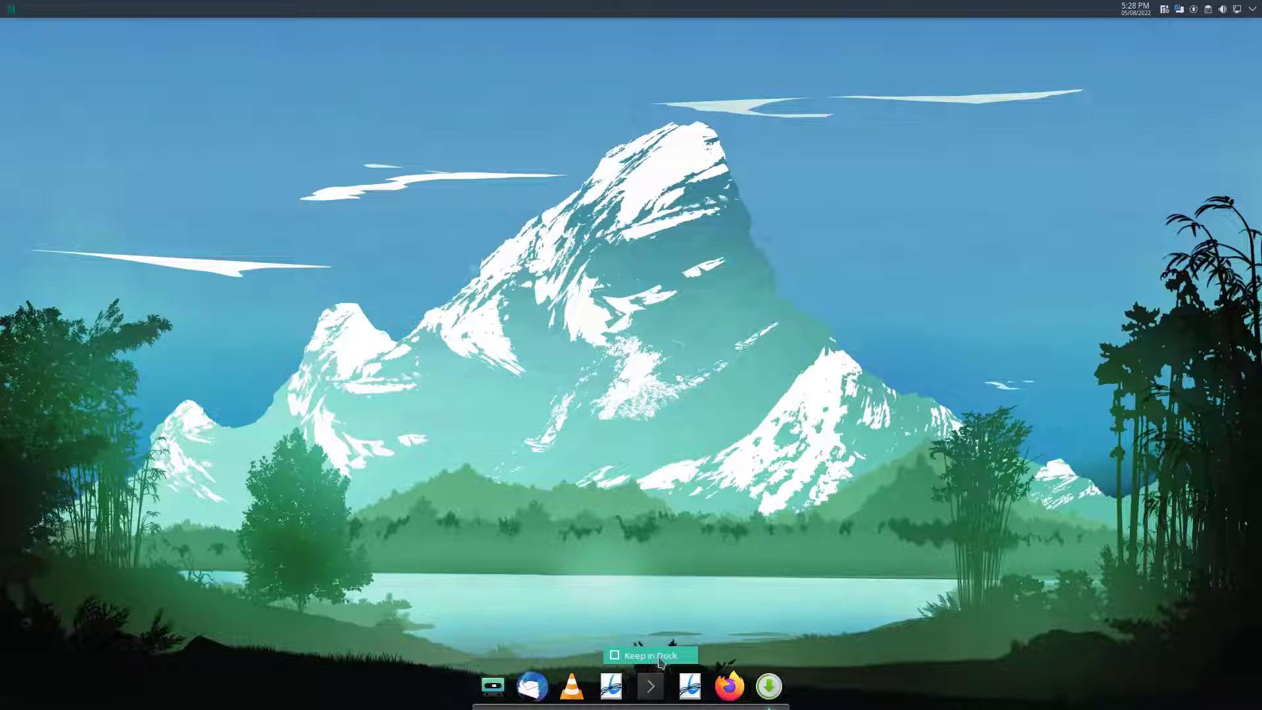
{"action": "right_click", "coordinate": [615, 679]}
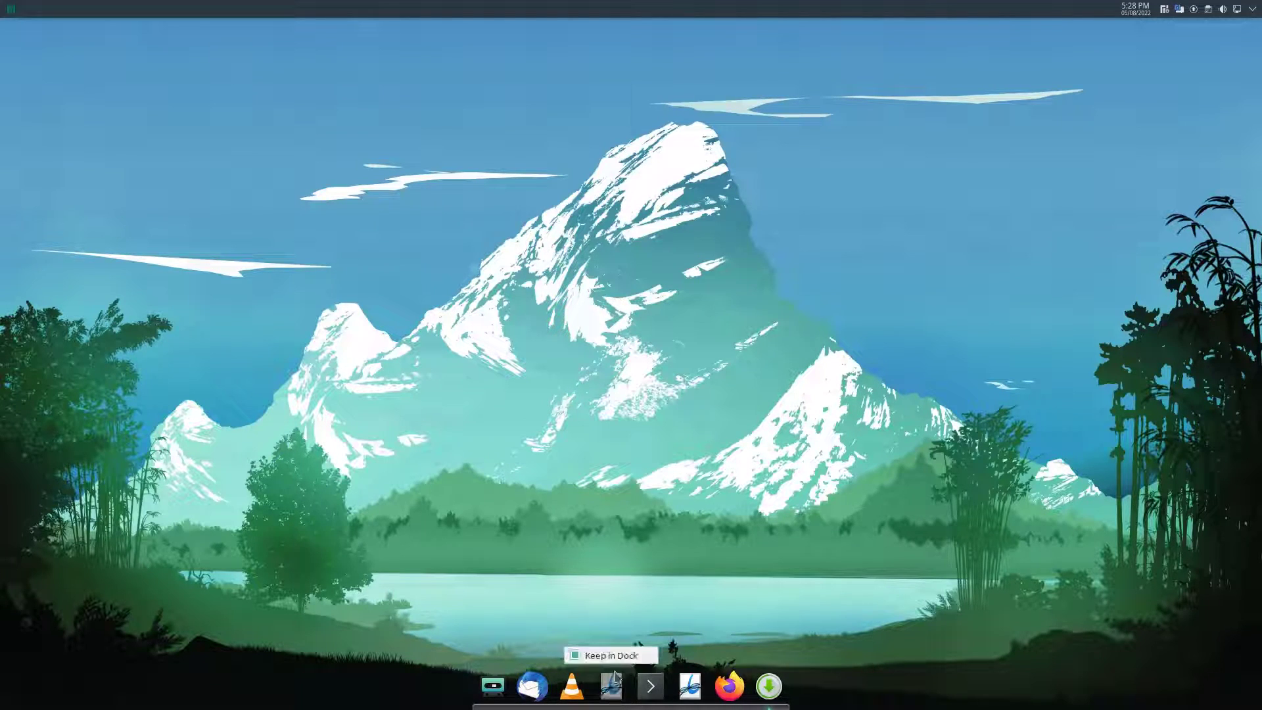
{"action": "left_click", "coordinate": [610, 655]}
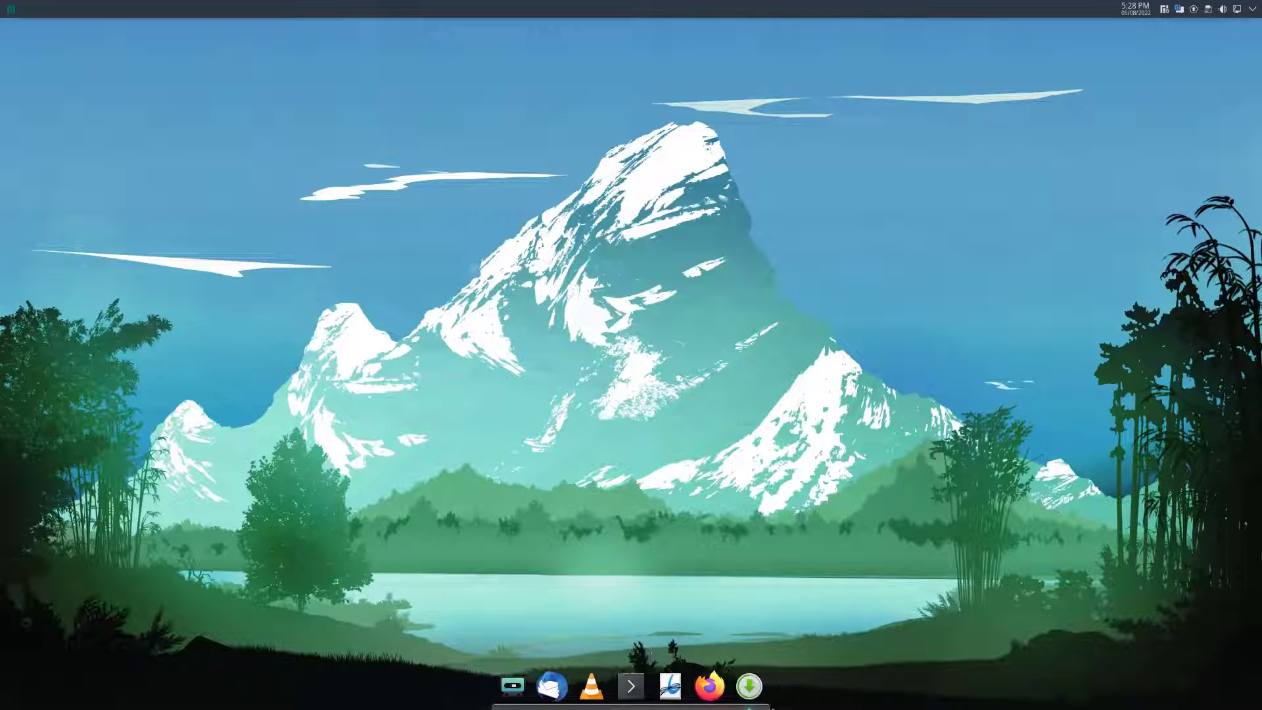
Pin ONLYOFFICE Desktop Editors from the Office applications to the dock between Thunderbird and VLC, and close the application menu
{"action": "left_click", "coordinate": [12, 9]}
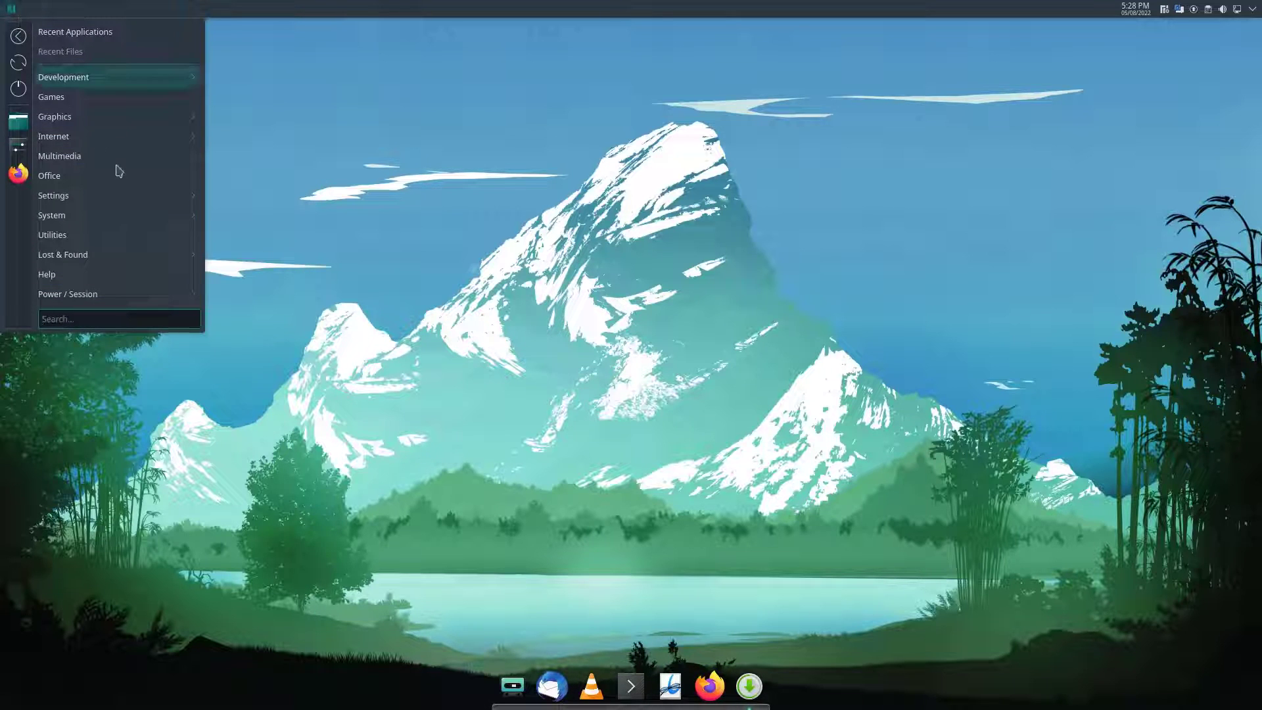
{"action": "mouse_move", "coordinate": [74, 186]}
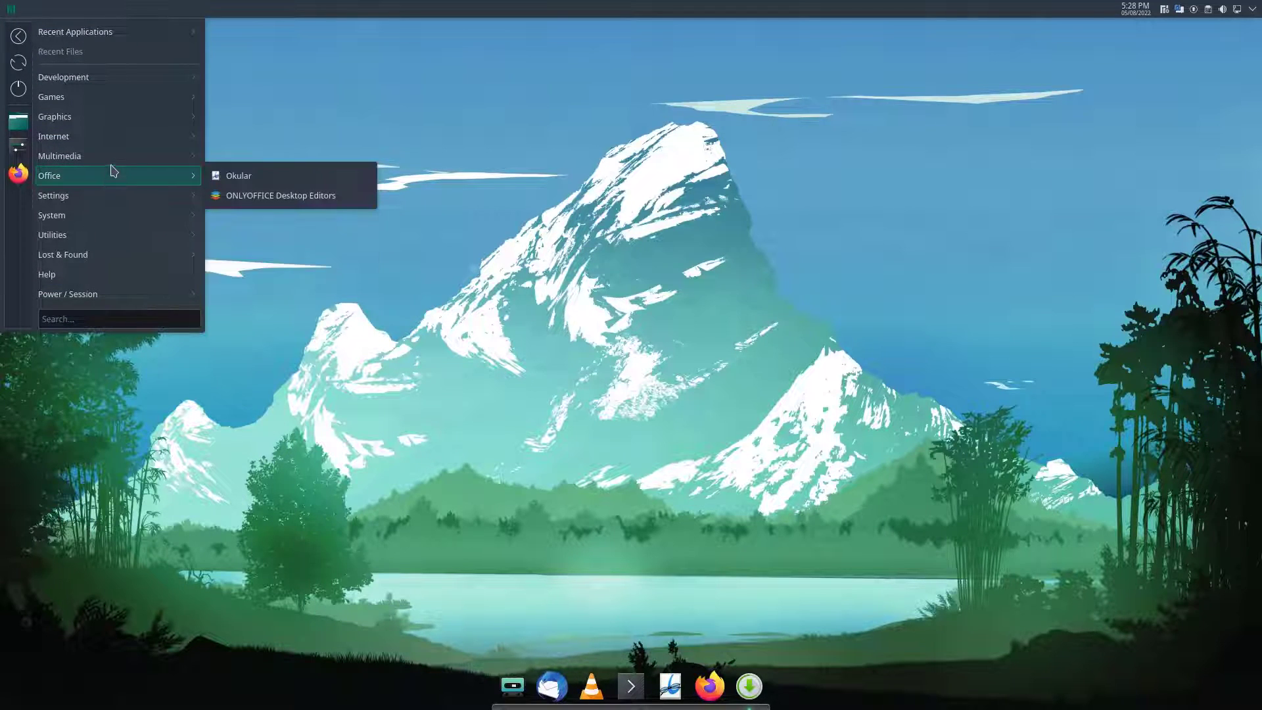
{"action": "mouse_move", "coordinate": [113, 164]}
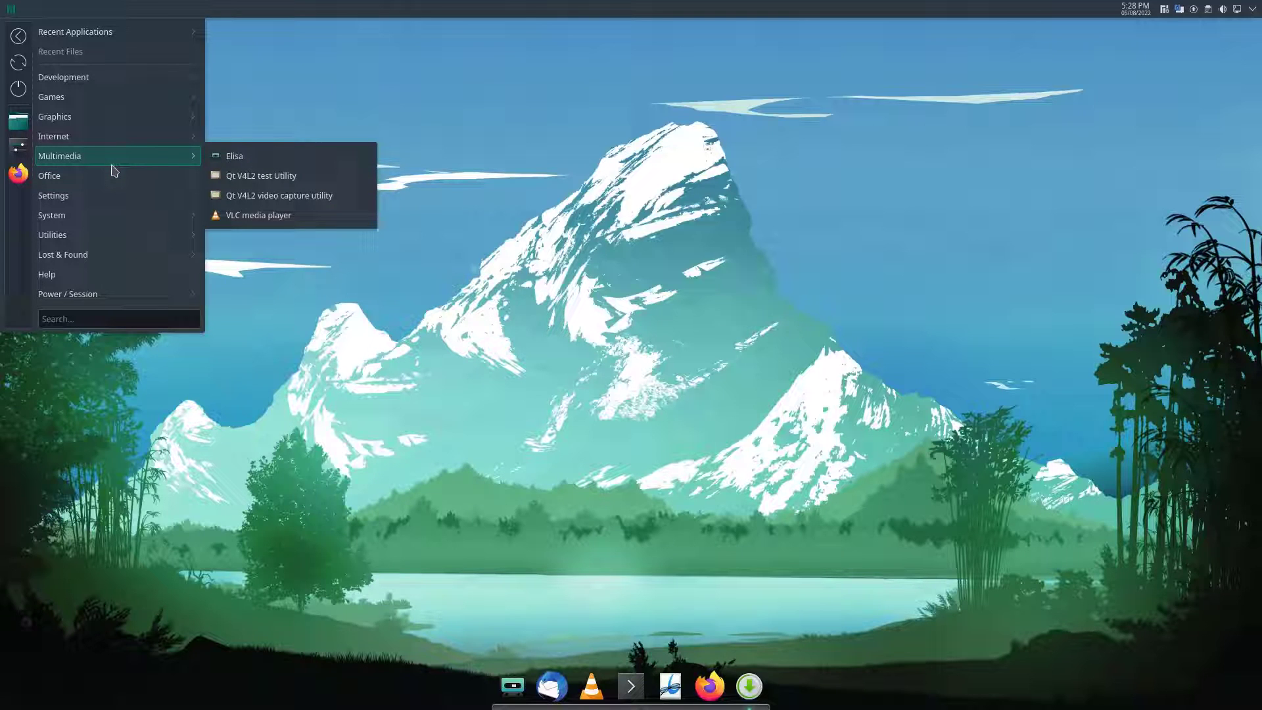
{"action": "mouse_move", "coordinate": [172, 173]}
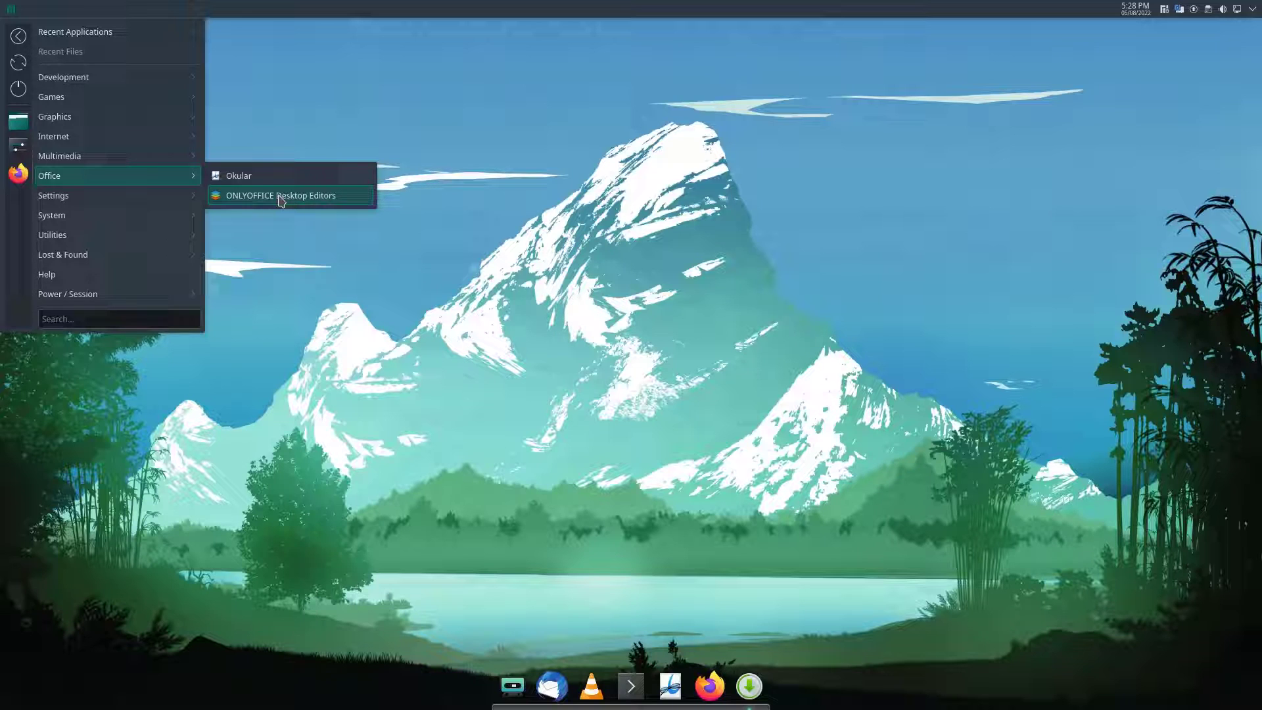
{"action": "left_click_drag", "start_coordinate": [284, 204], "coordinate": [571, 690]}
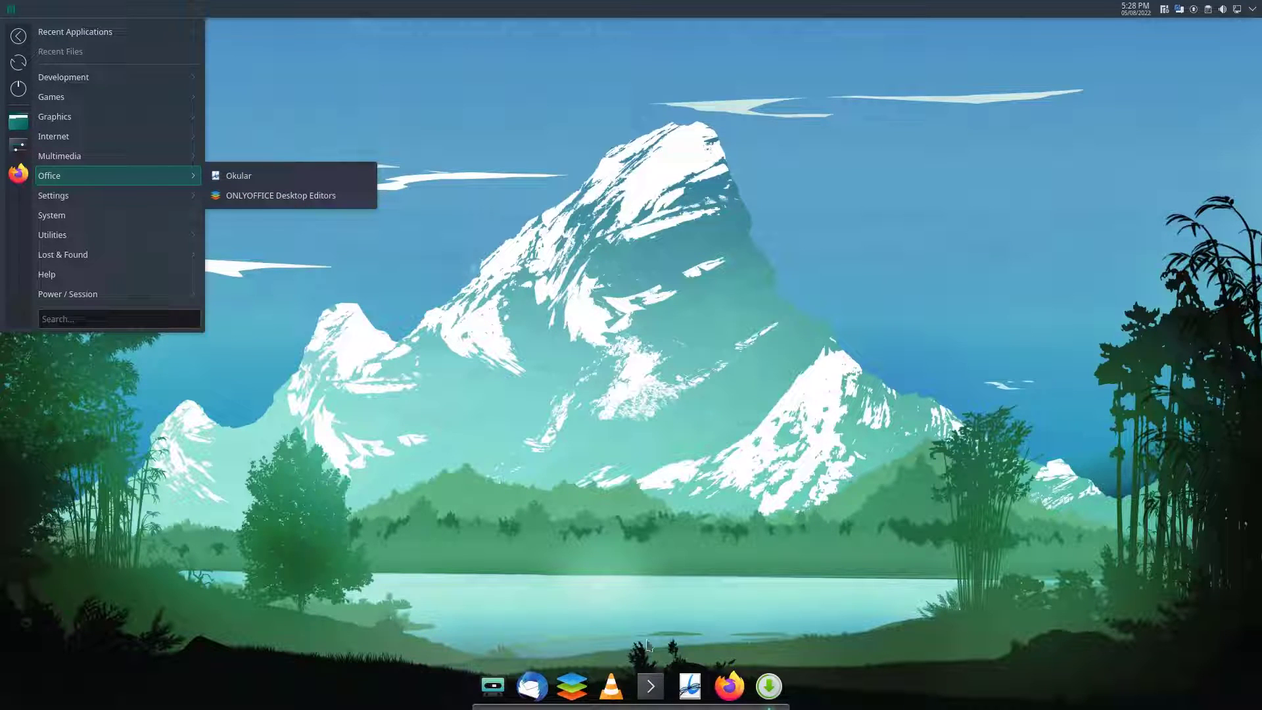
{"action": "left_click", "coordinate": [697, 496]}
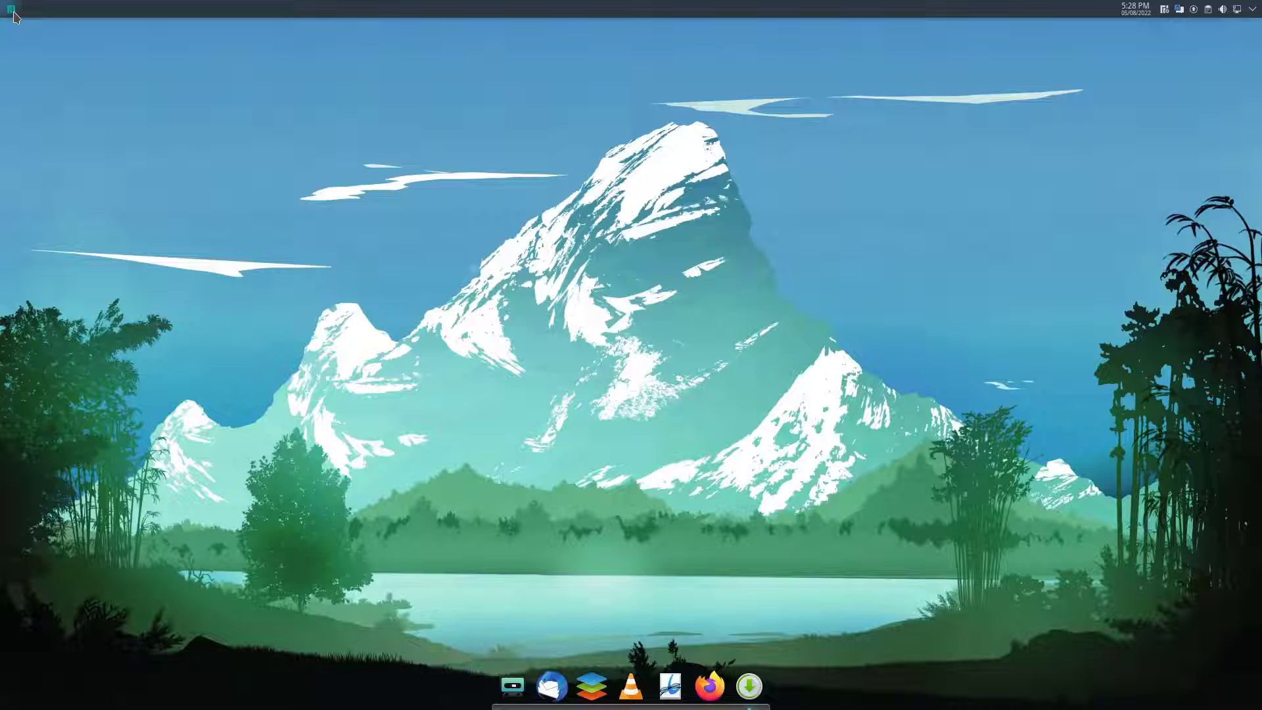
Search the application menu for termi and launch Konsole
{"action": "left_click", "coordinate": [12, 10]}
{"action": "mouse_move", "coordinate": [73, 117]}
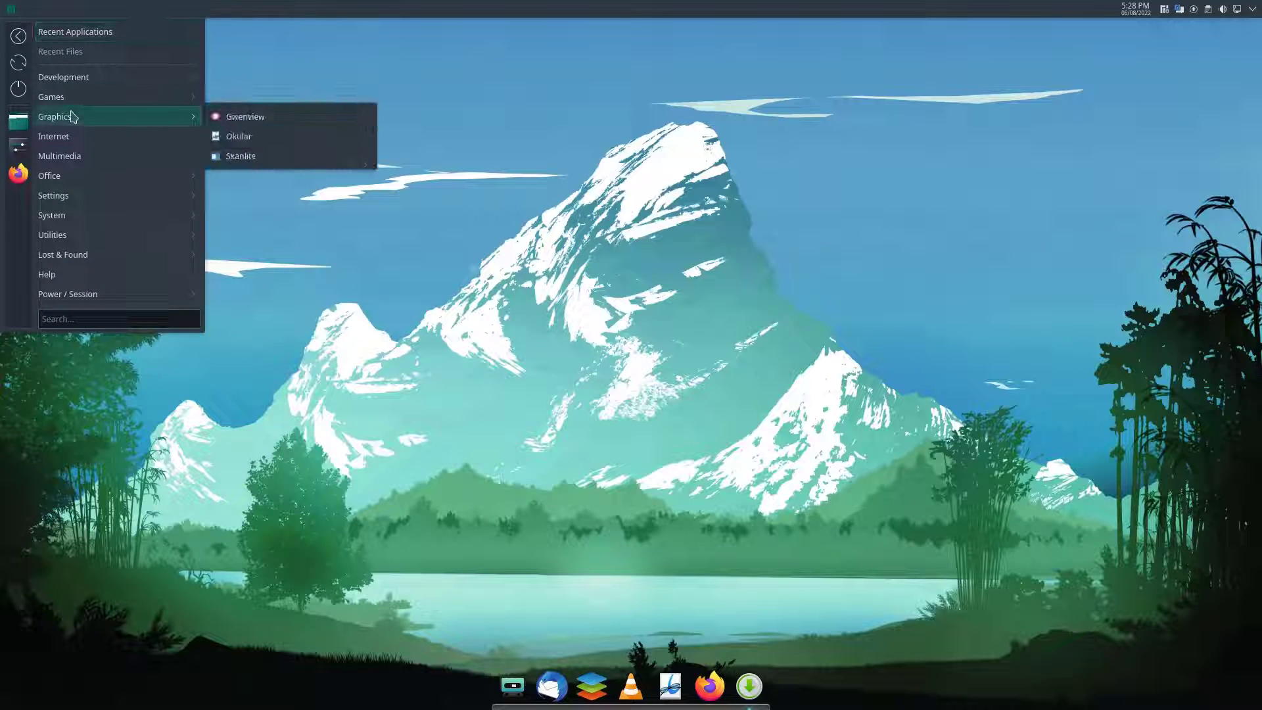
{"action": "type", "text": "termi"}
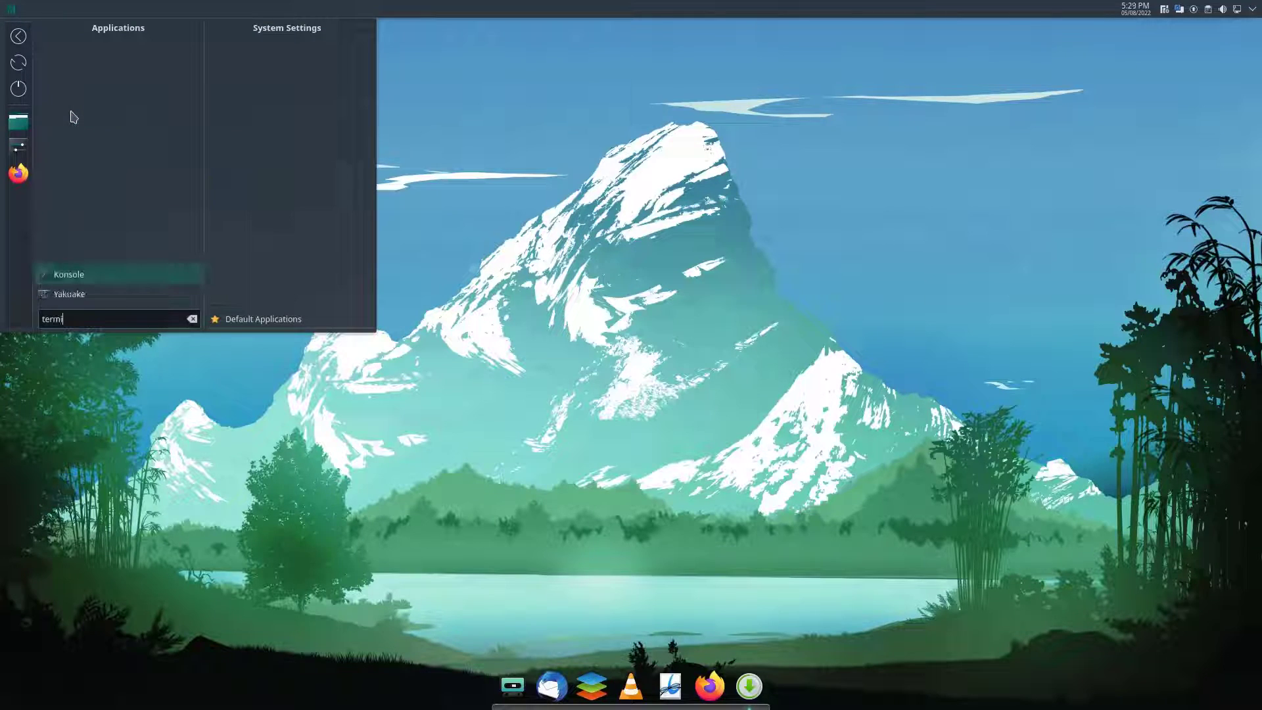
{"action": "key", "text": "Return"}
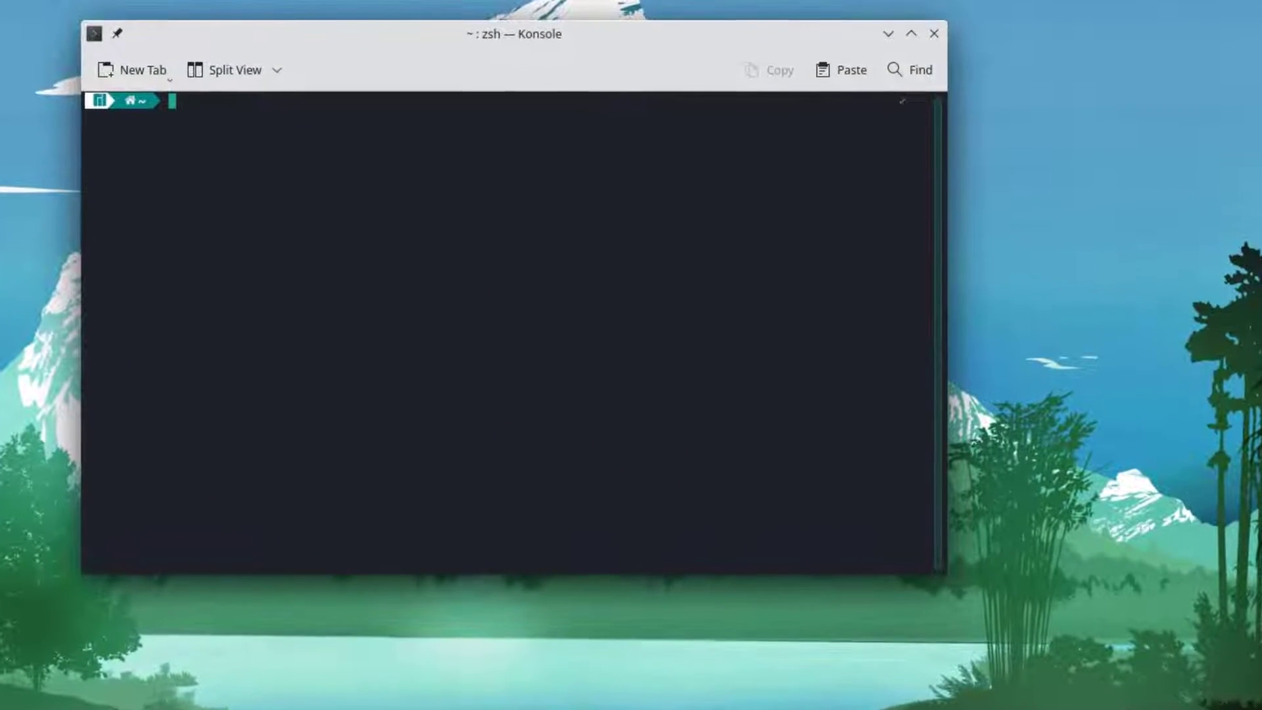
Run plank --preferences, close the terminal and move the Plank preferences window up, clear of the dock
{"action": "type", "text": "plank --preferences"}
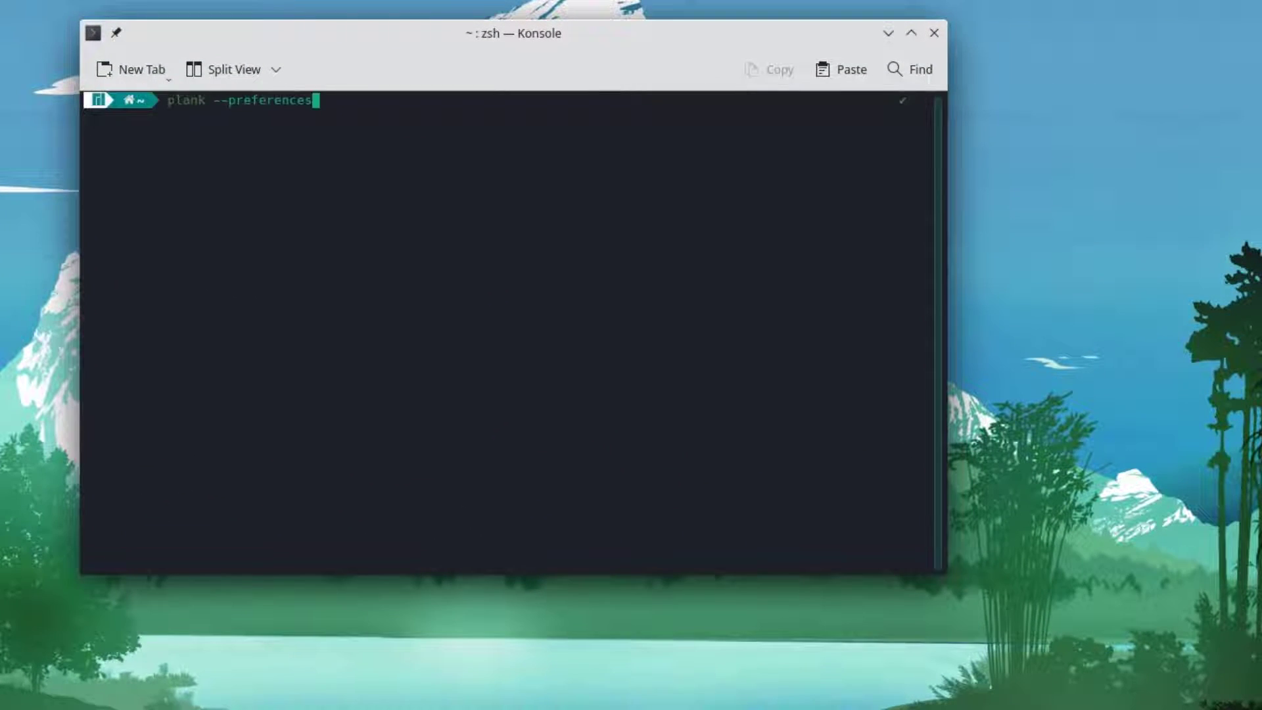
{"action": "key", "text": "Return"}
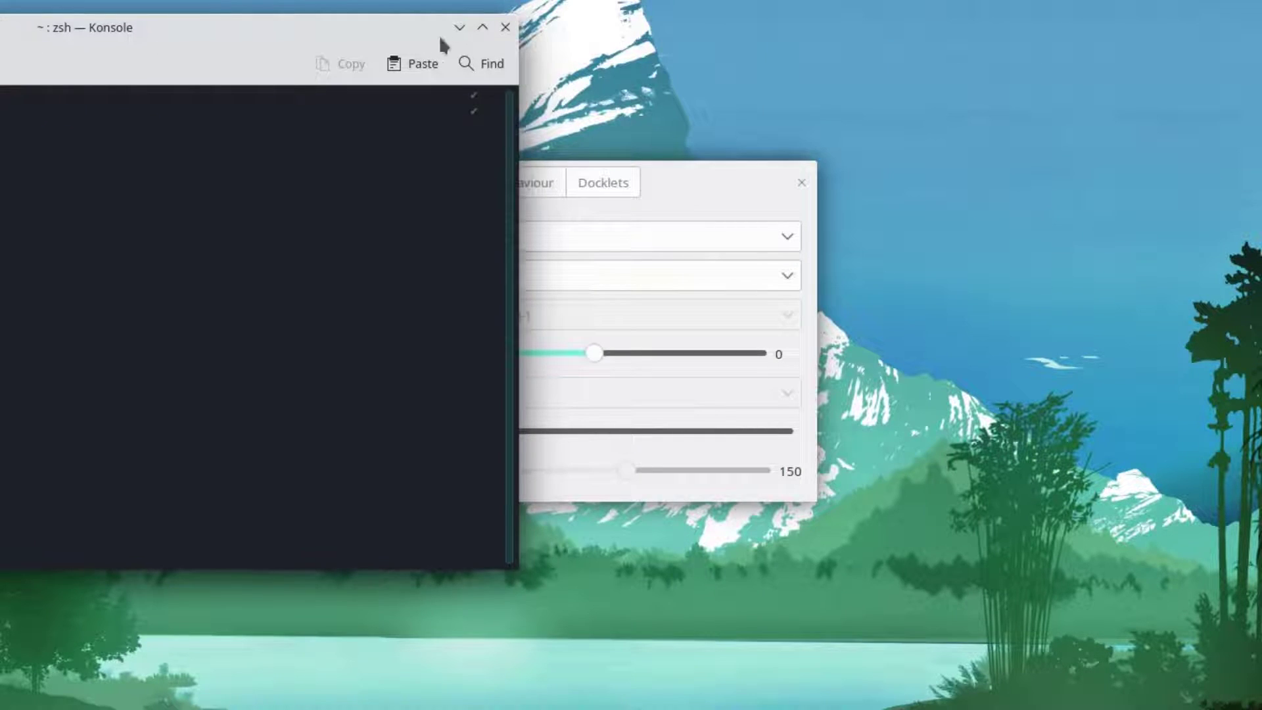
{"action": "left_click", "coordinate": [506, 27]}
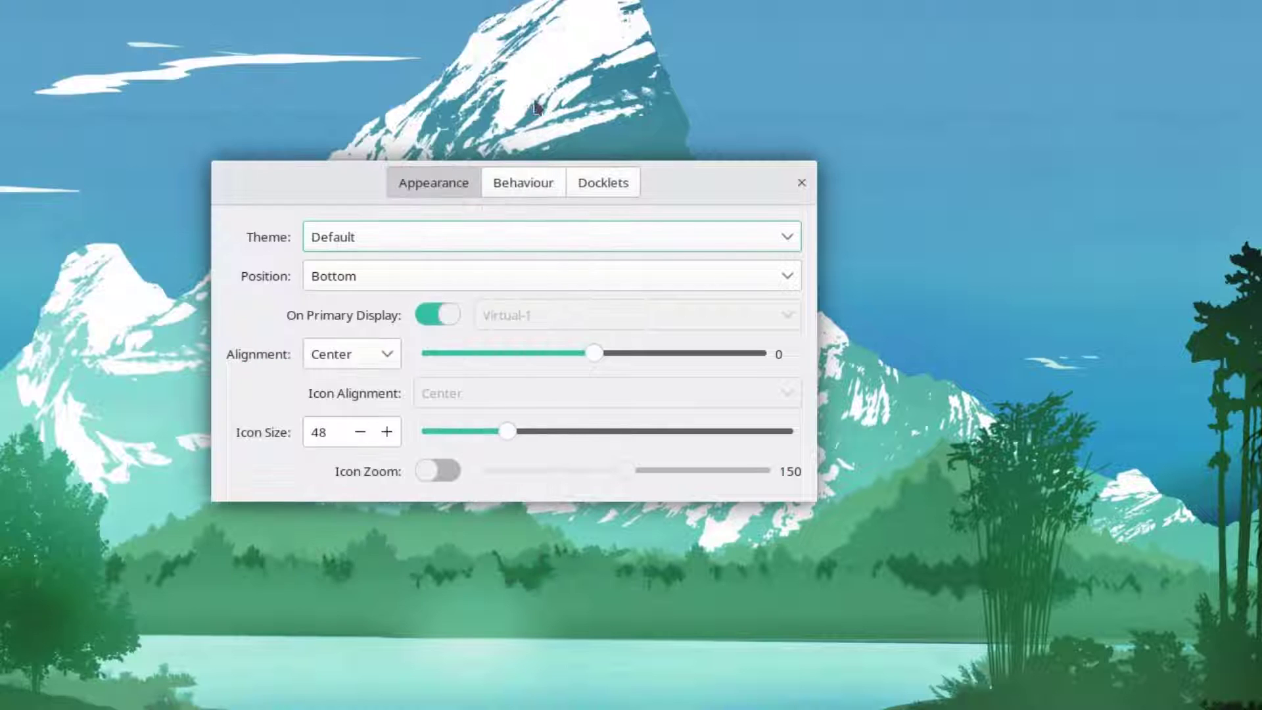
{"action": "left_click_drag", "start_coordinate": [684, 189], "coordinate": [637, 92]}
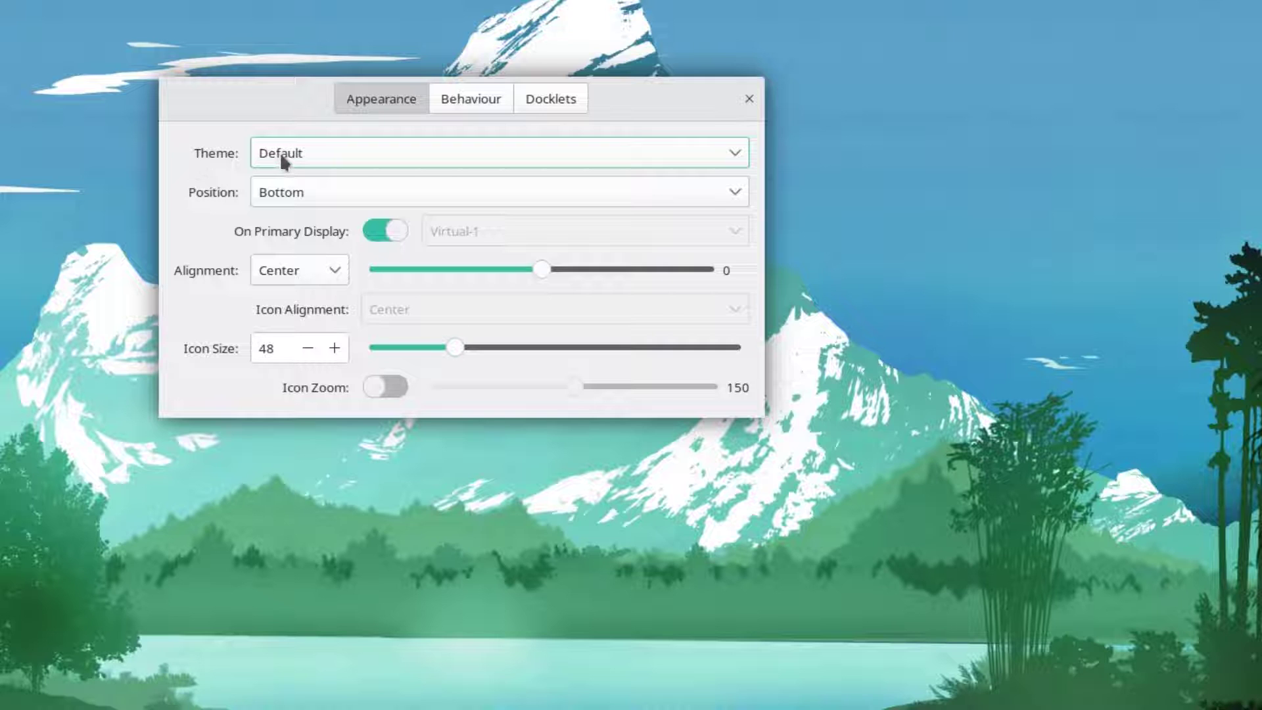
Try the Gtk+, Matte and Transparent dock themes and set the theme back to Default
{"action": "left_click", "coordinate": [353, 152]}
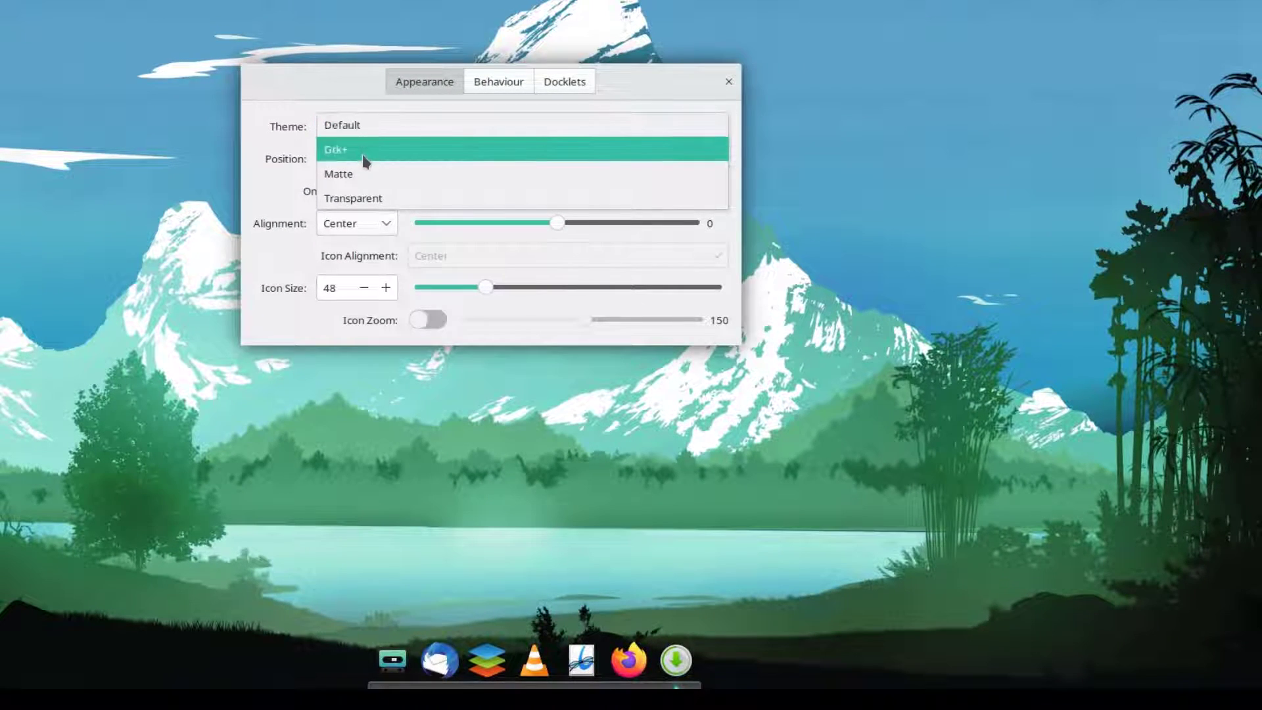
{"action": "left_click", "coordinate": [360, 156]}
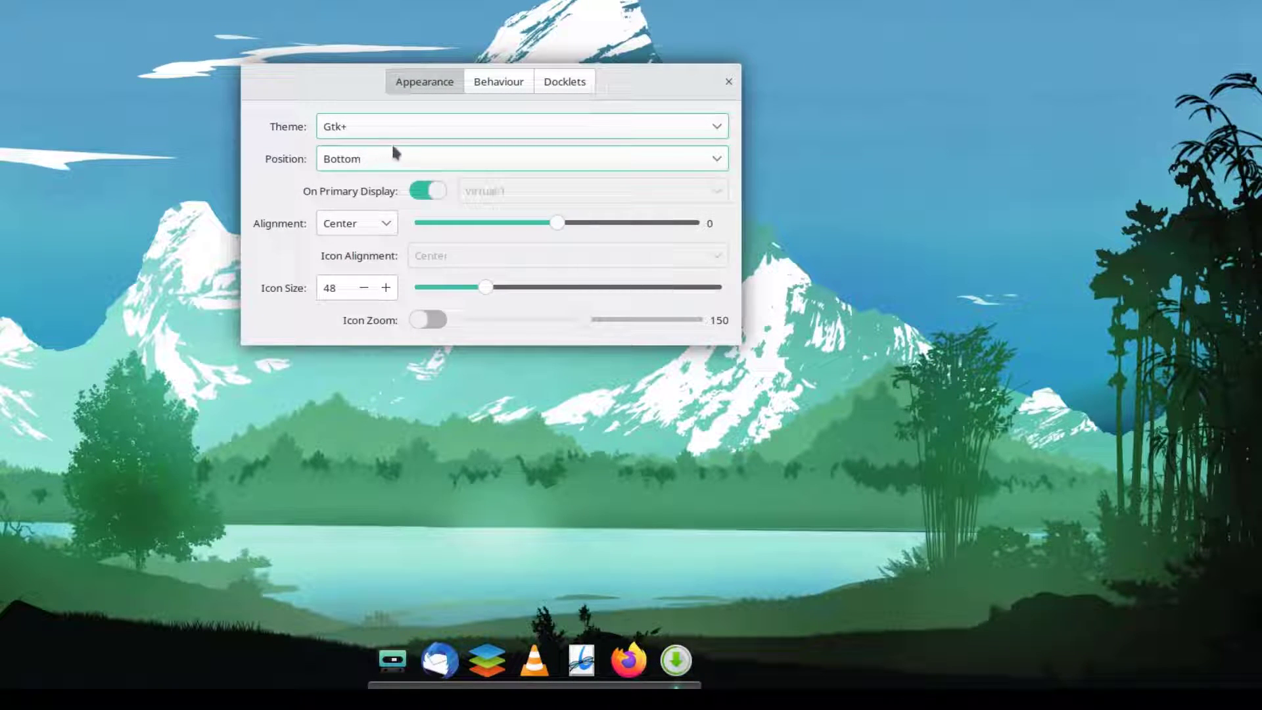
{"action": "left_click", "coordinate": [416, 123]}
{"action": "left_click", "coordinate": [412, 149]}
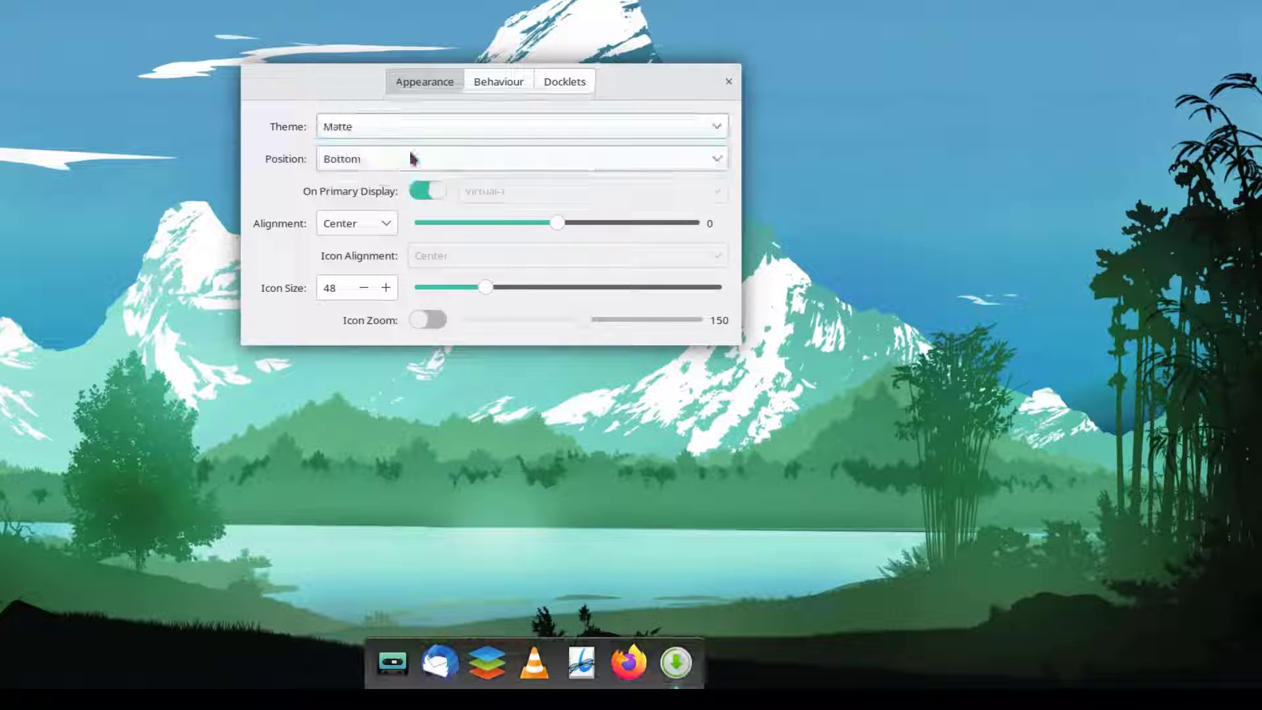
{"action": "left_click", "coordinate": [427, 126]}
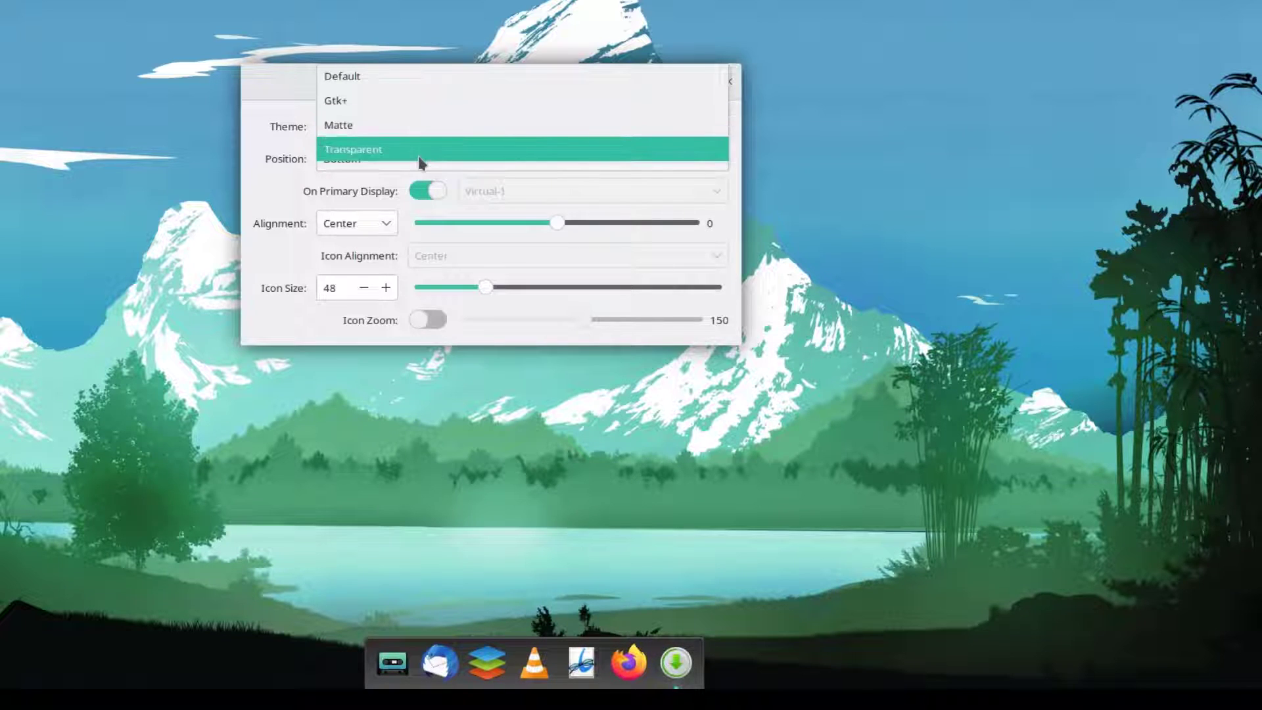
{"action": "left_click", "coordinate": [420, 152]}
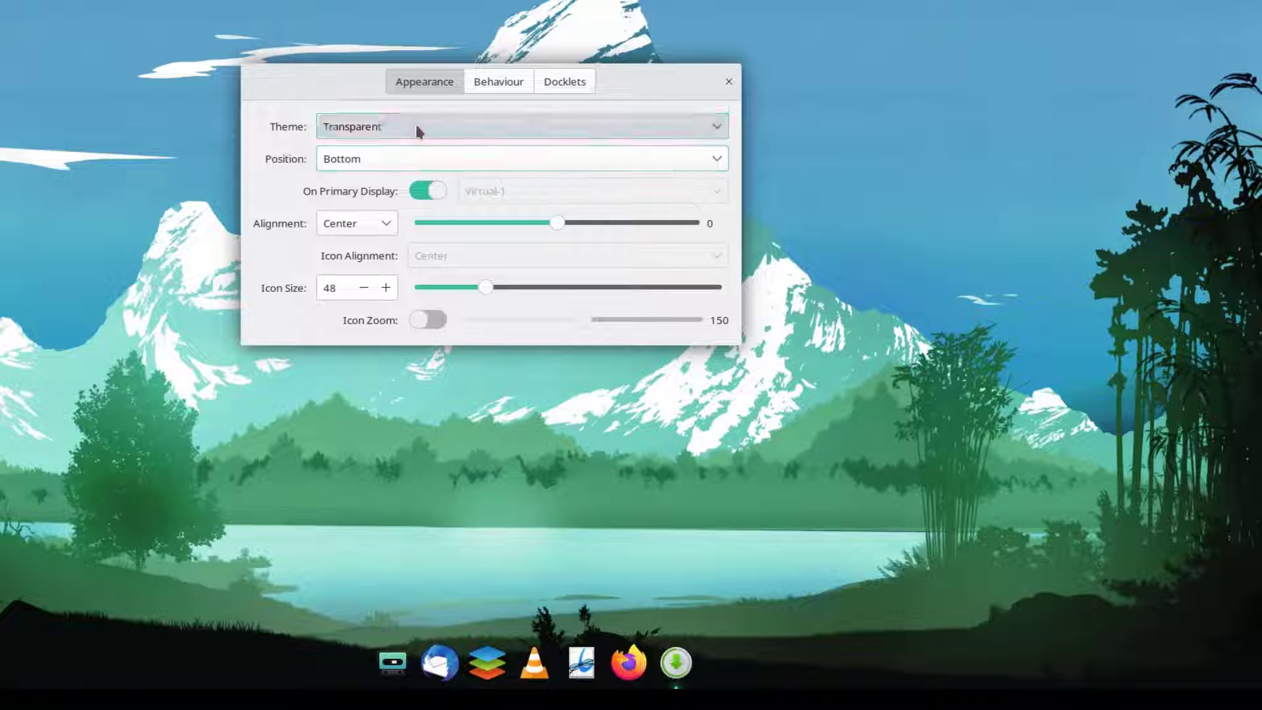
{"action": "left_click", "coordinate": [417, 131]}
{"action": "left_click", "coordinate": [452, 58]}
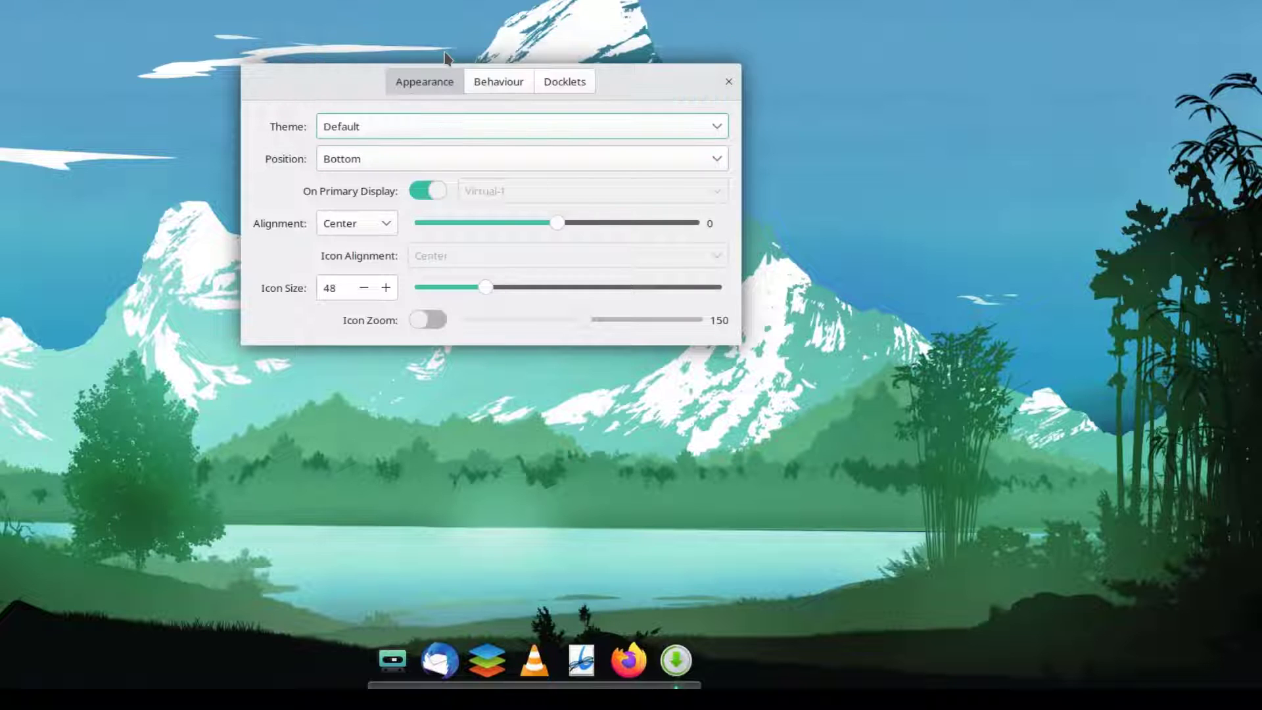
Try the Left, Right and Top dock positions and set the position back to Bottom
{"action": "left_click", "coordinate": [376, 159]}
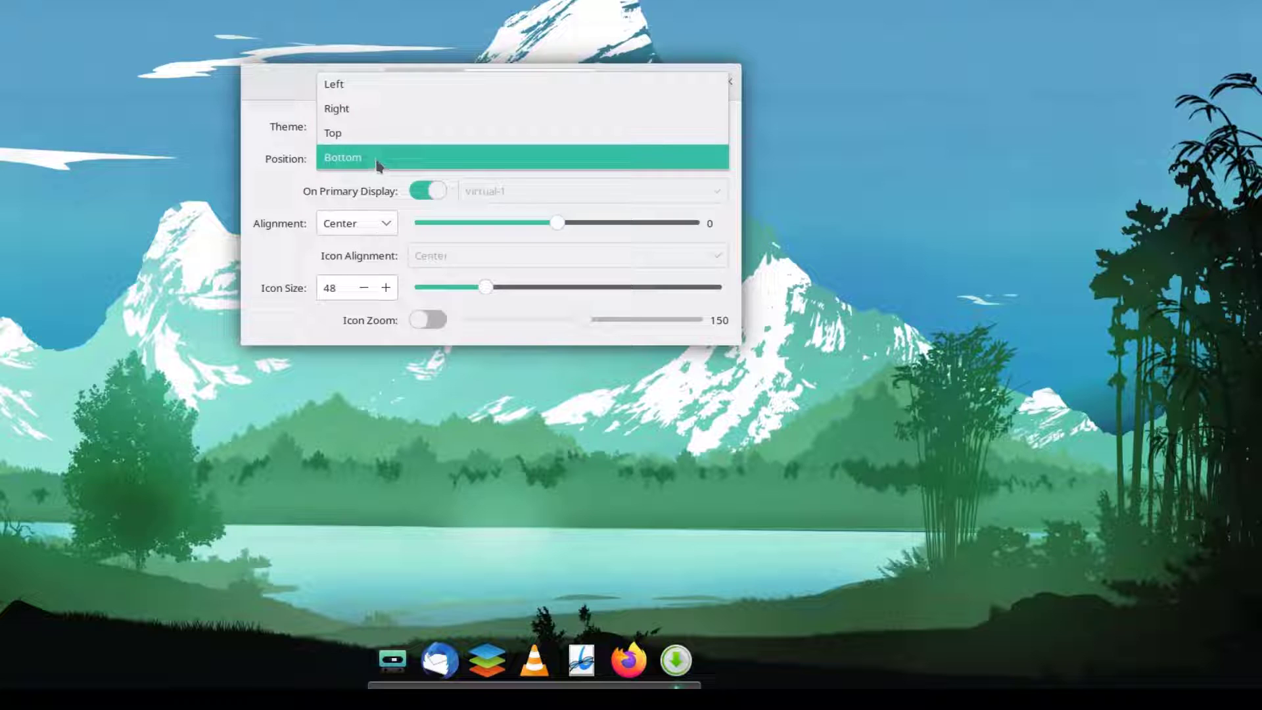
{"action": "left_click", "coordinate": [402, 87]}
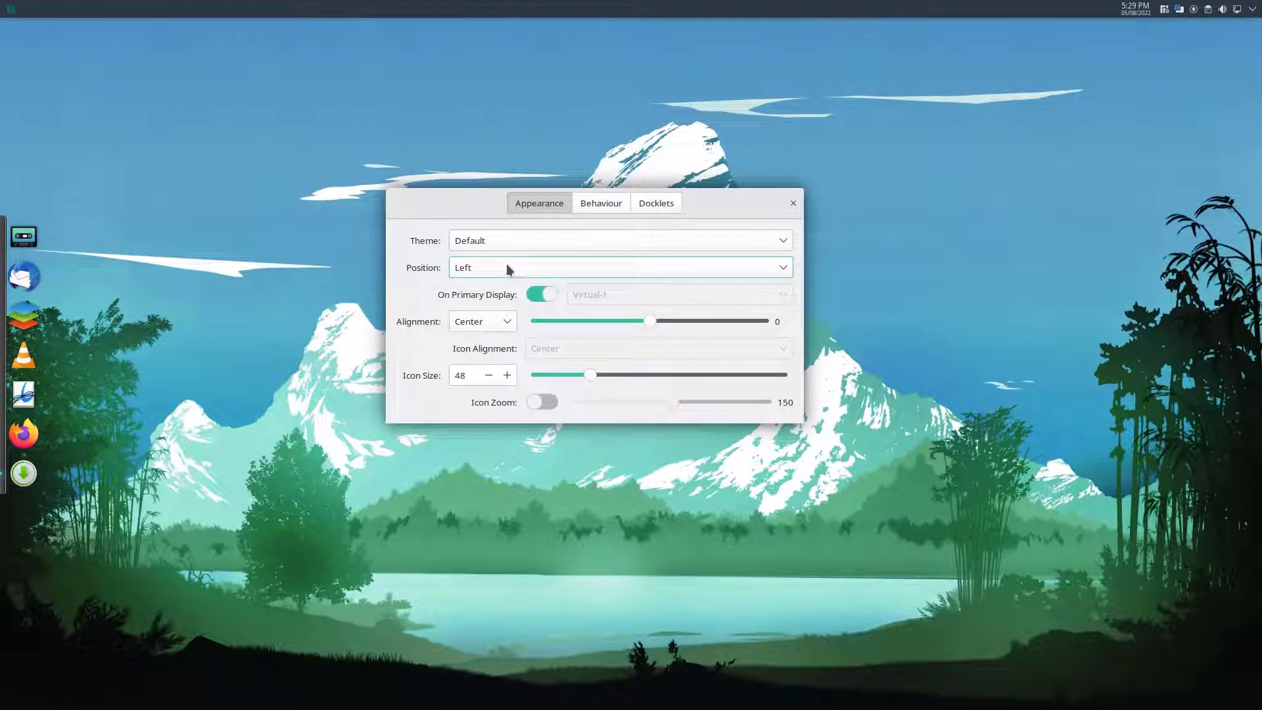
{"action": "left_click", "coordinate": [506, 263]}
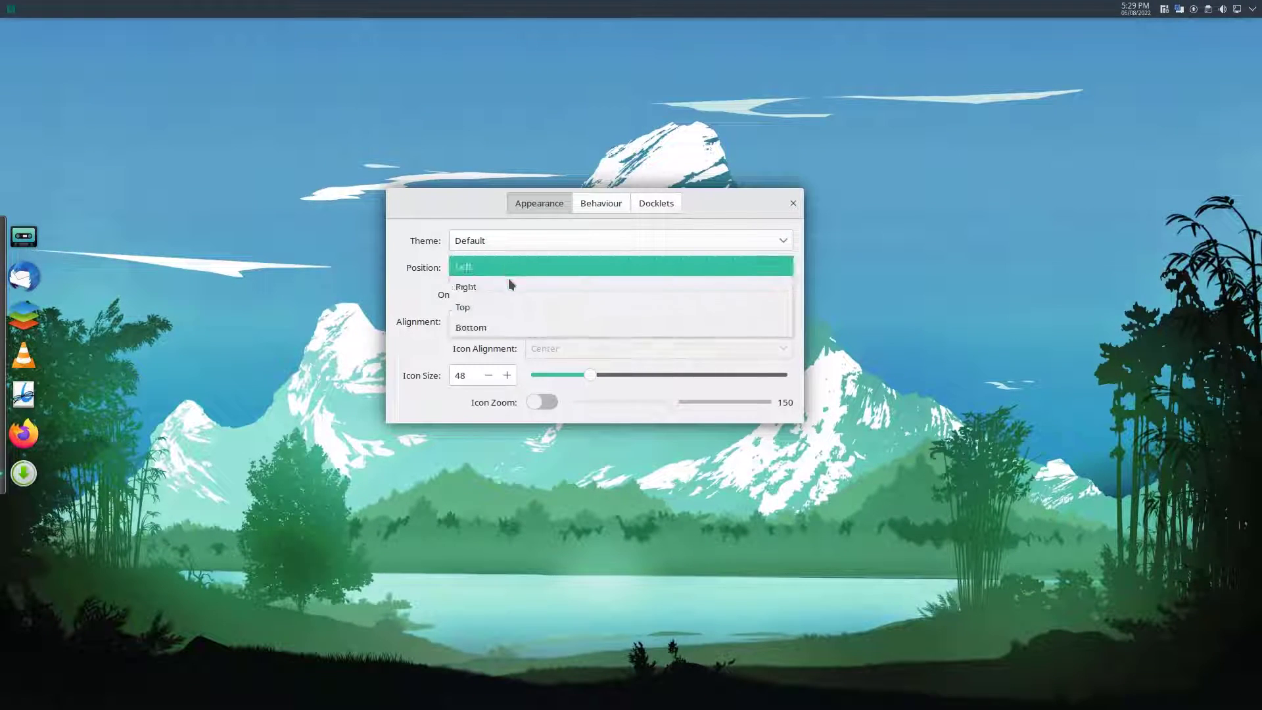
{"action": "left_click", "coordinate": [511, 293]}
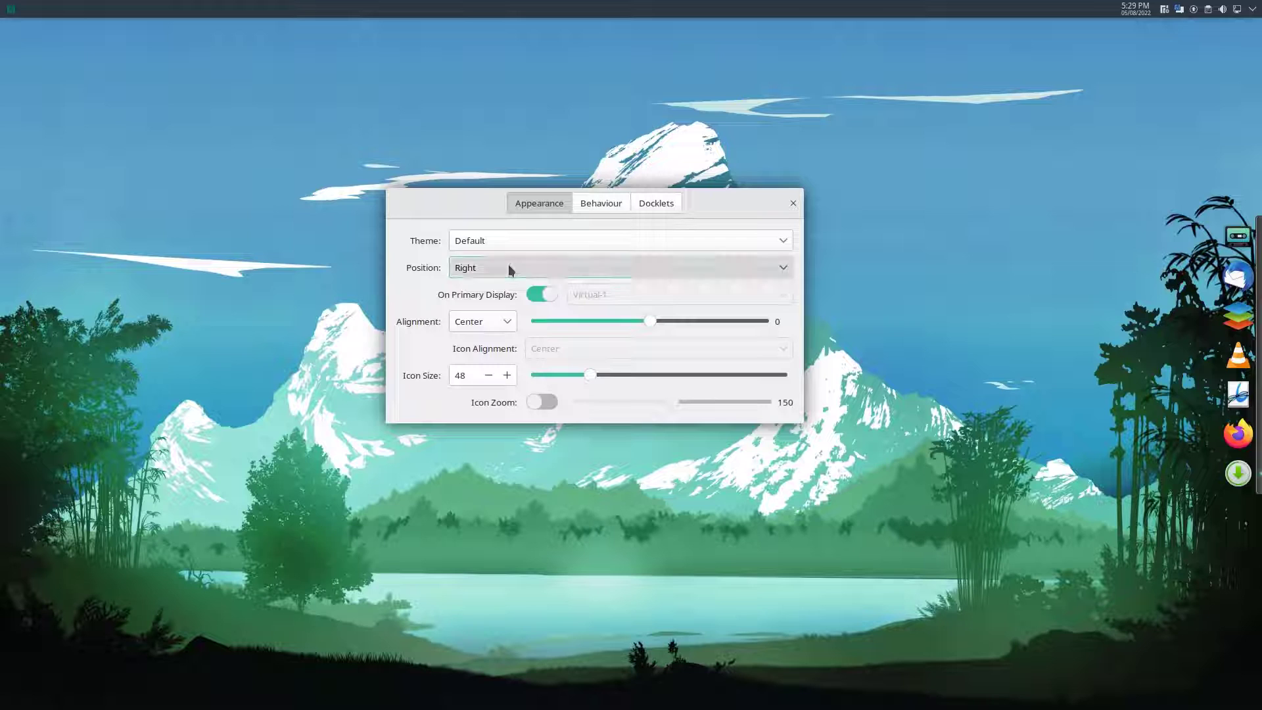
{"action": "left_click", "coordinate": [512, 267]}
{"action": "left_click", "coordinate": [510, 283]}
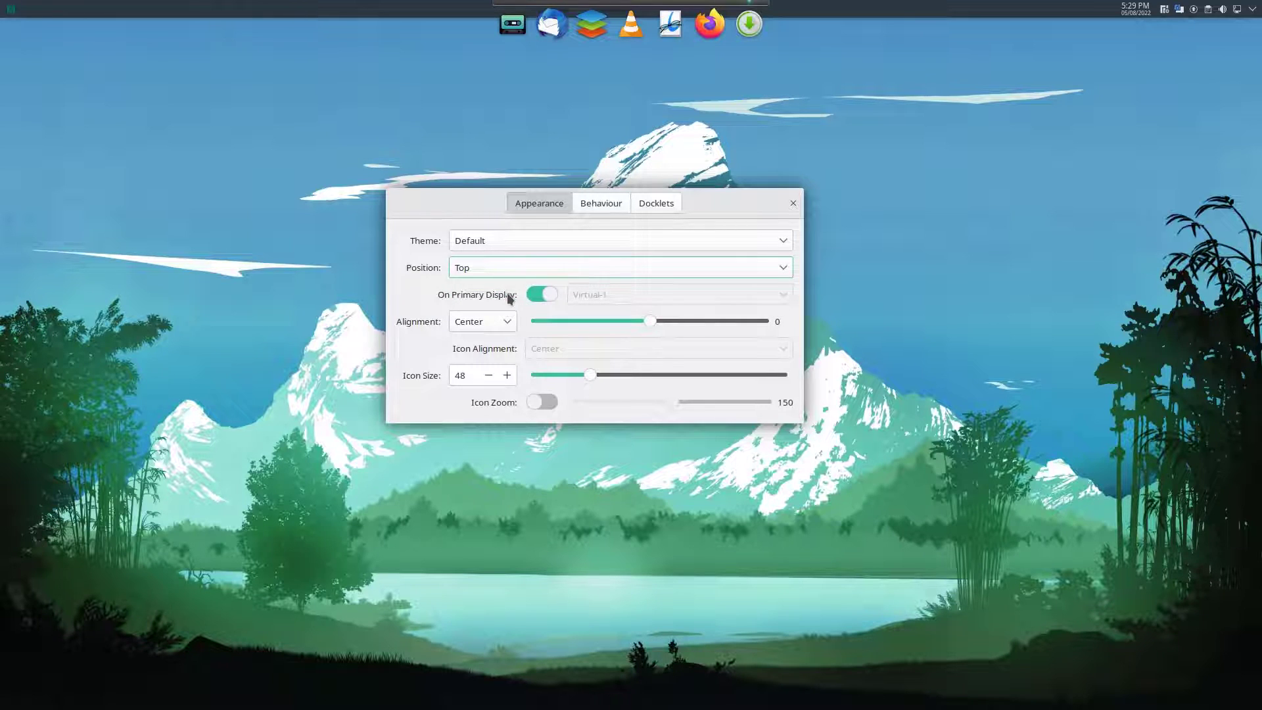
{"action": "left_click", "coordinate": [507, 269]}
{"action": "left_click", "coordinate": [503, 287]}
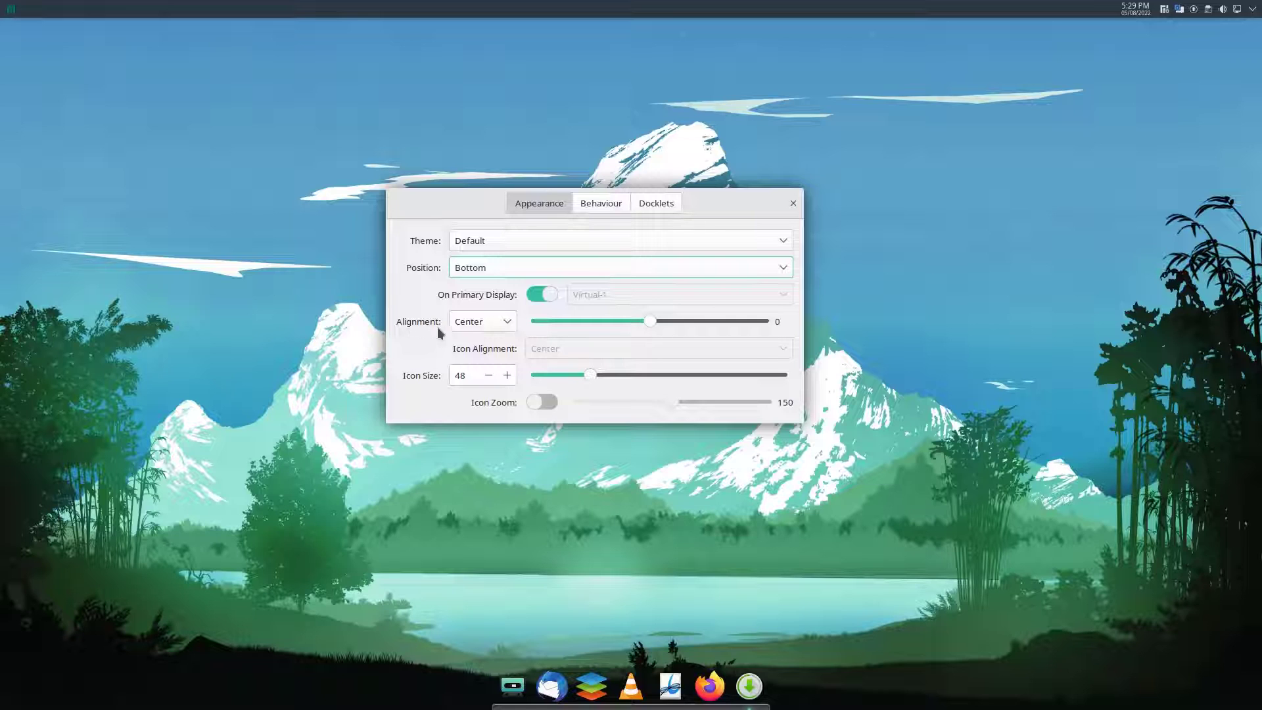
Set the dock's icon size to 50
{"action": "left_click", "coordinate": [489, 376]}
{"action": "left_click", "coordinate": [489, 376]}
{"action": "left_click", "coordinate": [511, 376]}
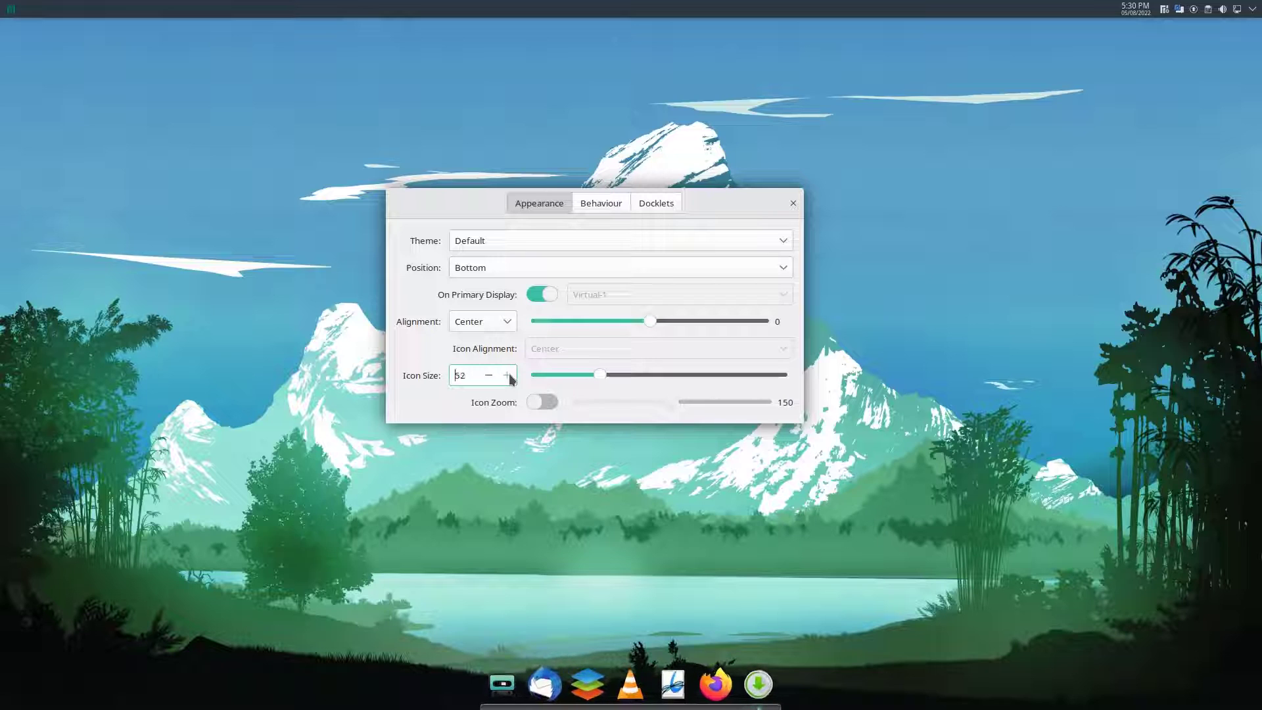
{"action": "left_click", "coordinate": [491, 377]}
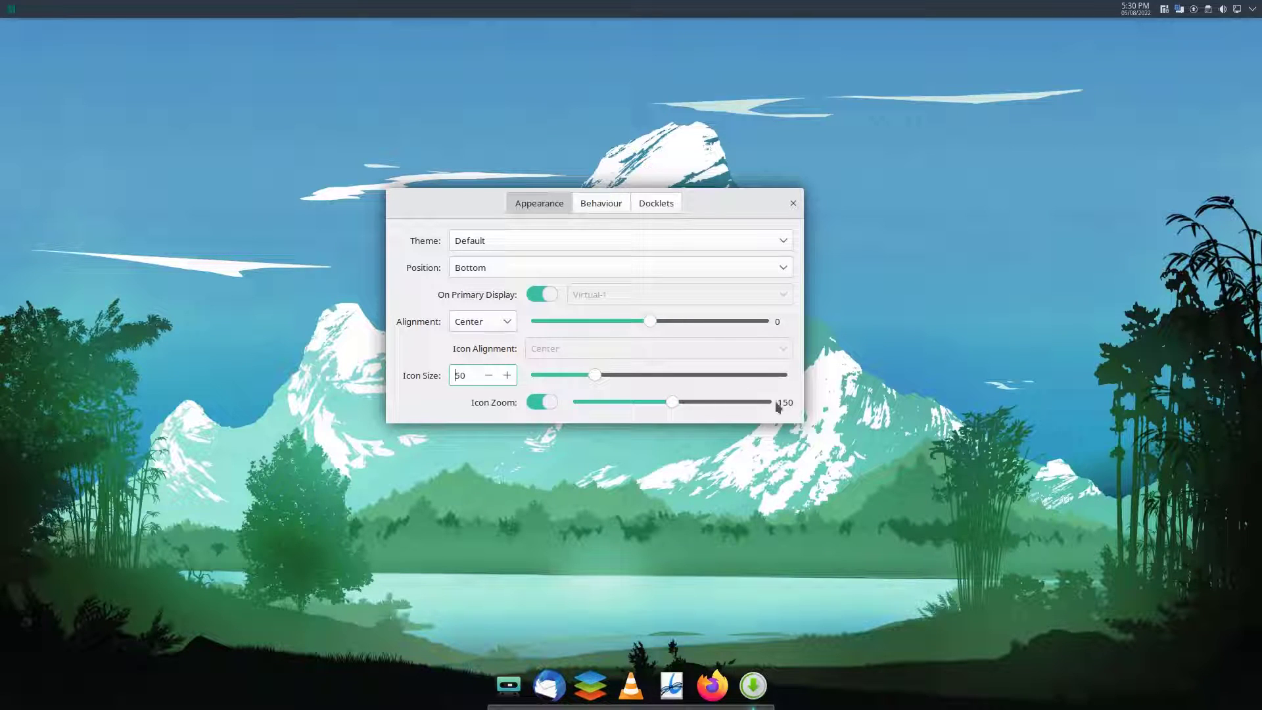
Try a smaller icon zoom of about 129 on the dock, then raise the zoom to 176
{"action": "left_click_drag", "start_coordinate": [672, 402], "coordinate": [630, 402]}
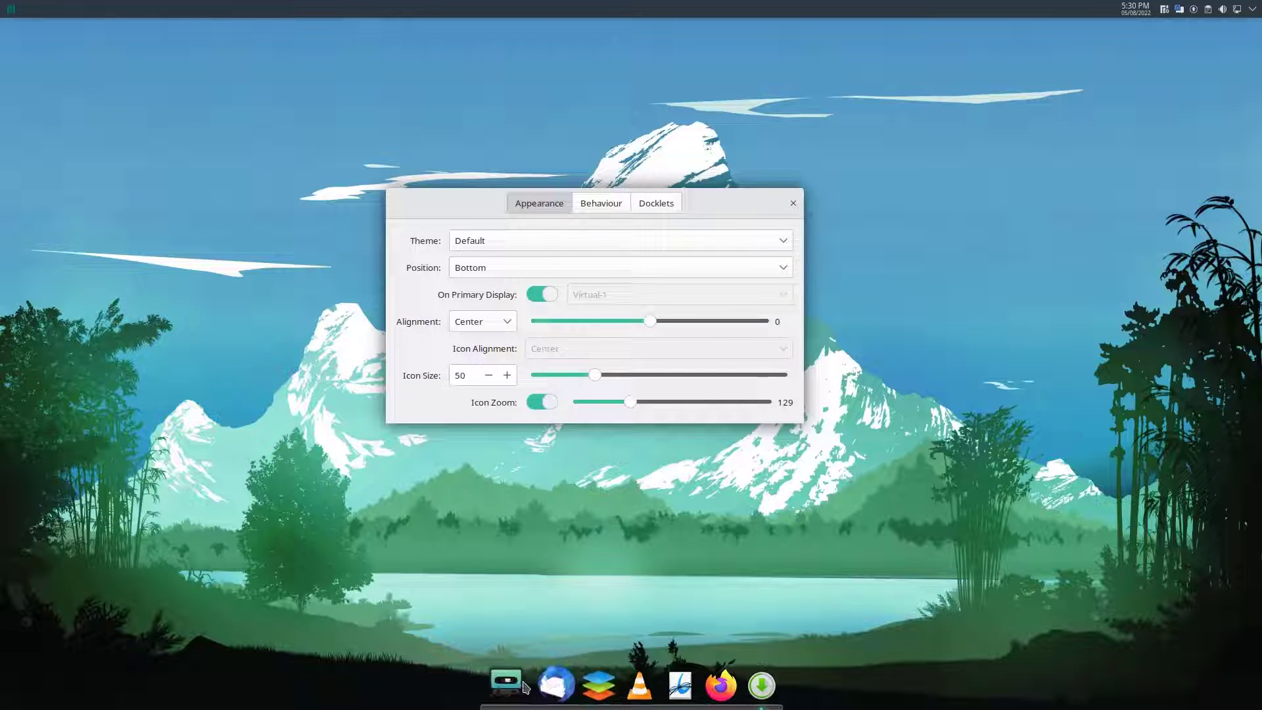
{"action": "left_click", "coordinate": [713, 401]}
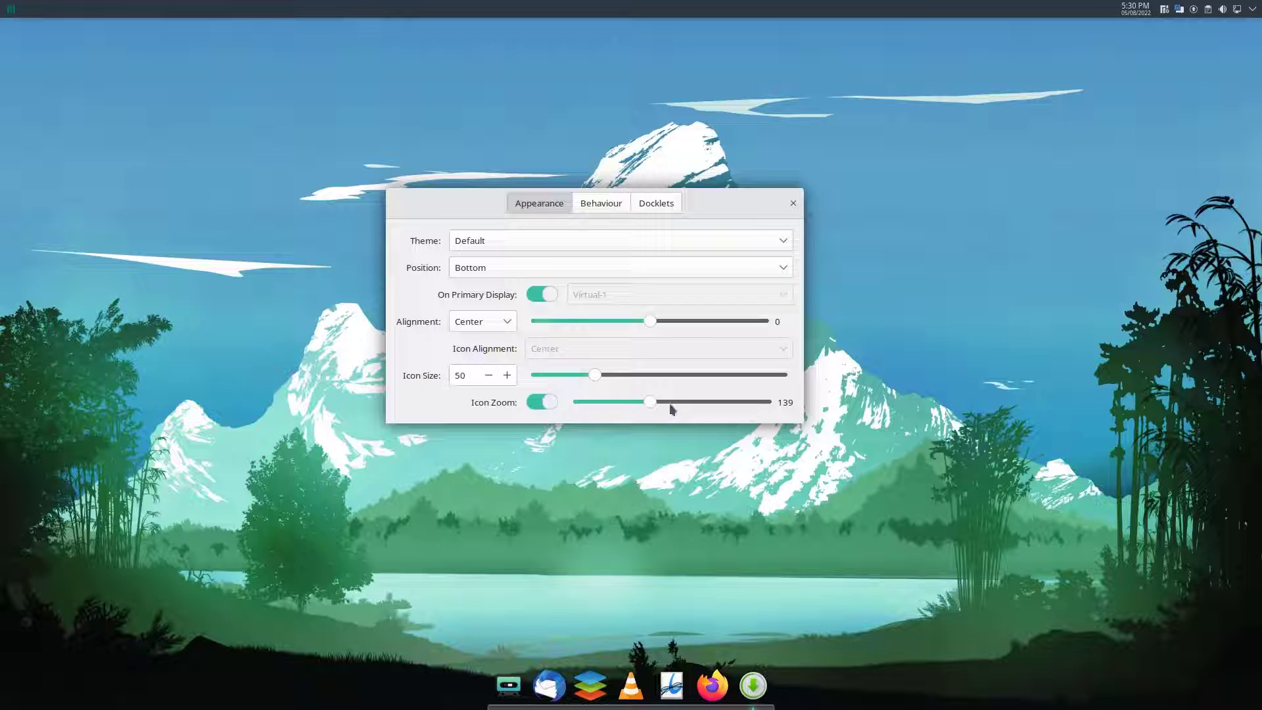
{"action": "left_click", "coordinate": [751, 402]}
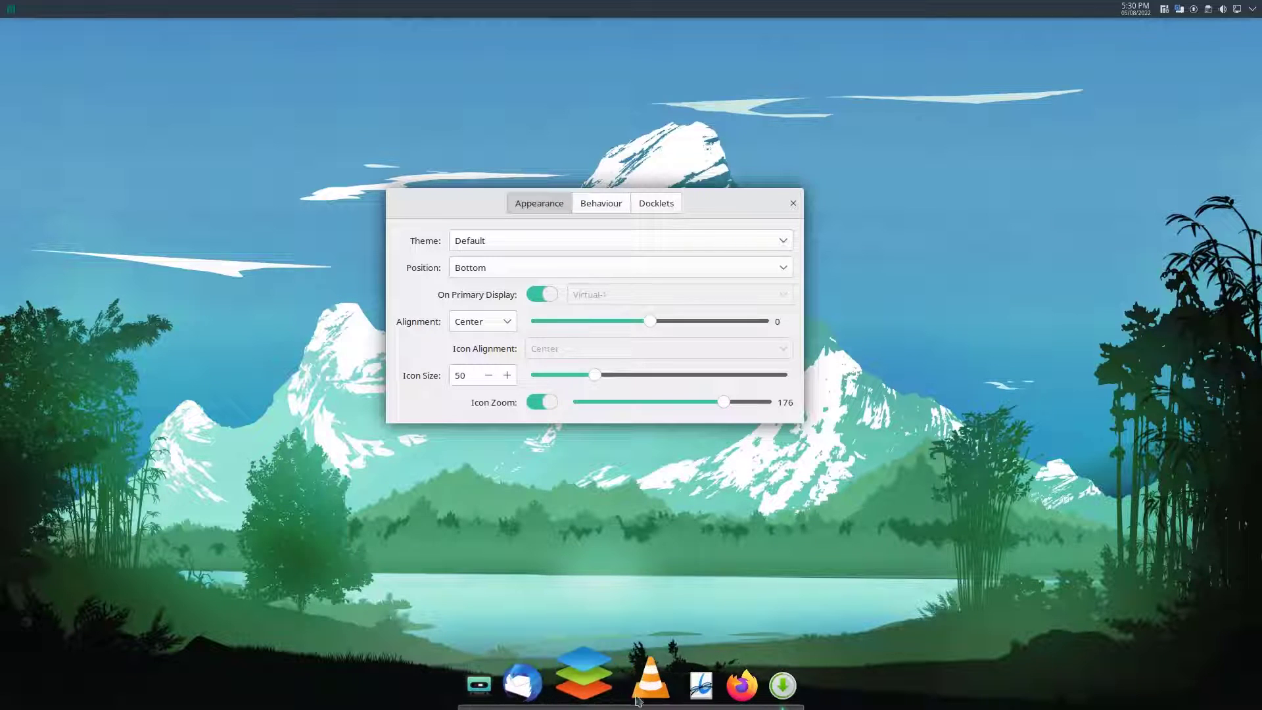
Show Plank's behaviour settings and check the Intellihide mode by moving windows around the desktop
{"action": "left_click", "coordinate": [607, 205]}
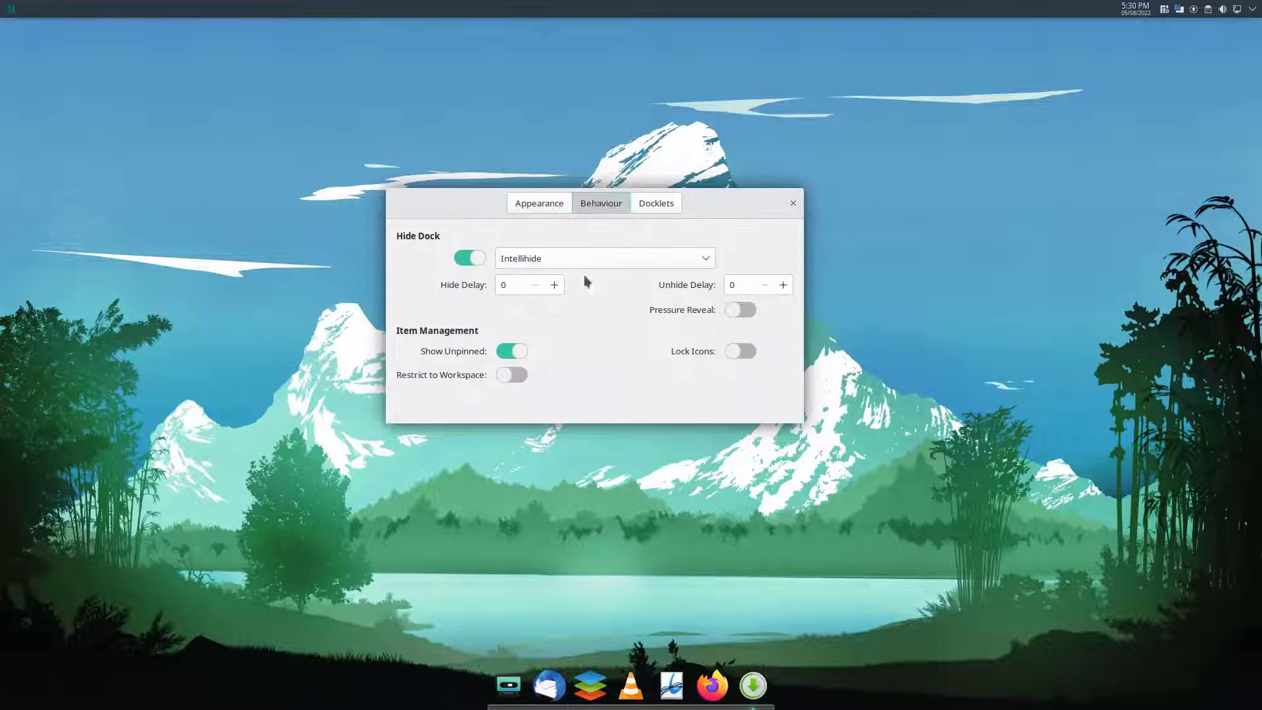
{"action": "left_click_drag", "start_coordinate": [458, 203], "coordinate": [442, 173]}
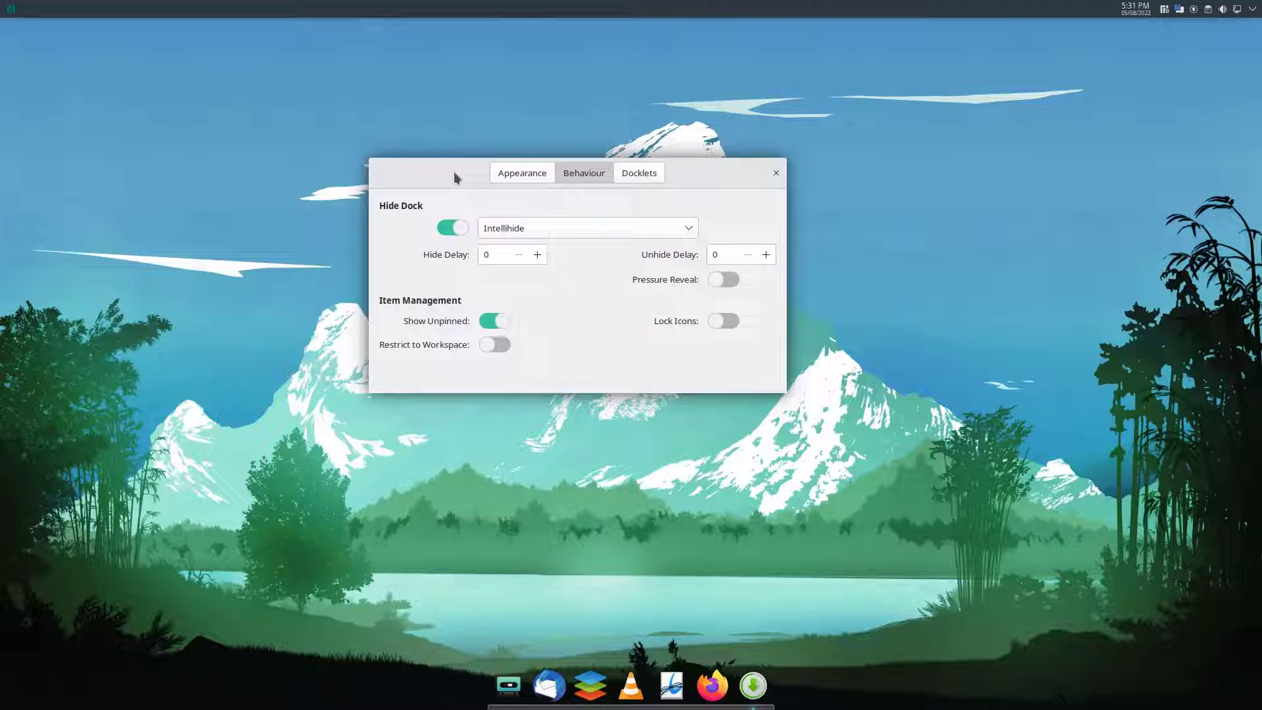
{"action": "left_click_drag", "start_coordinate": [454, 172], "coordinate": [429, 201]}
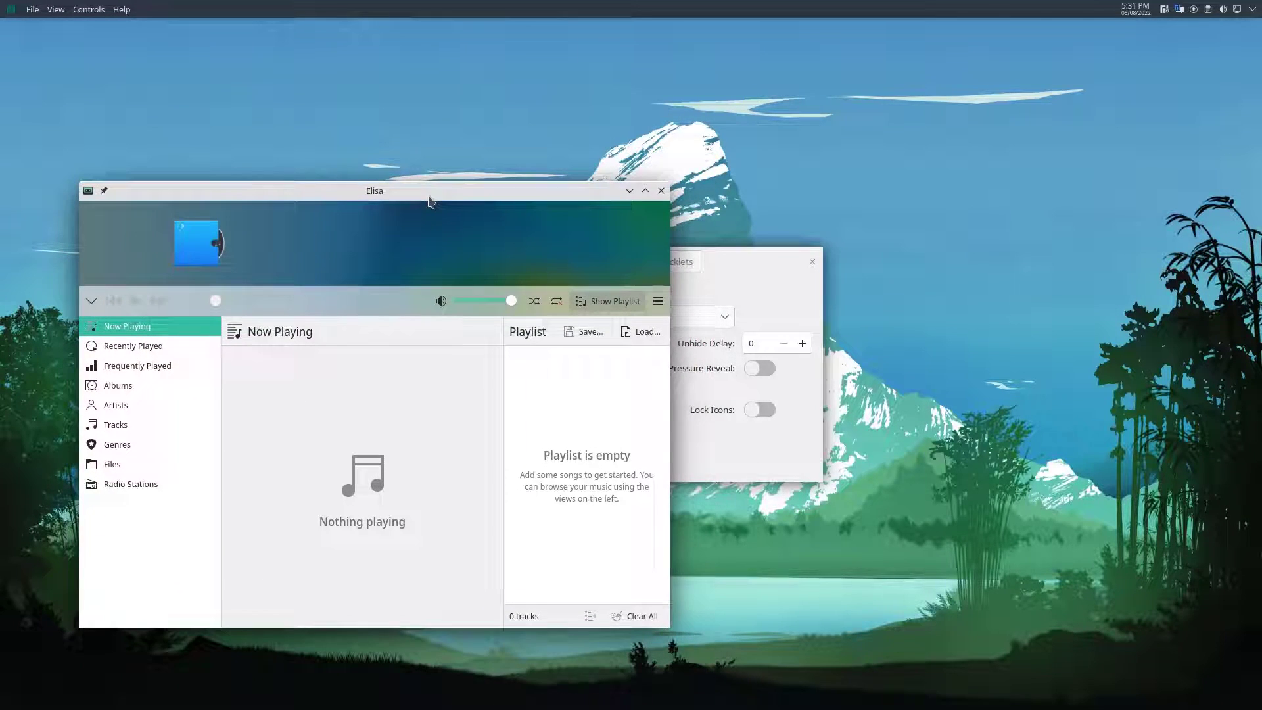
Bring the Plank preferences forward and review the Hide Dock modes, keeping Intellihide
{"action": "left_click", "coordinate": [761, 259]}
{"action": "left_click", "coordinate": [598, 317]}
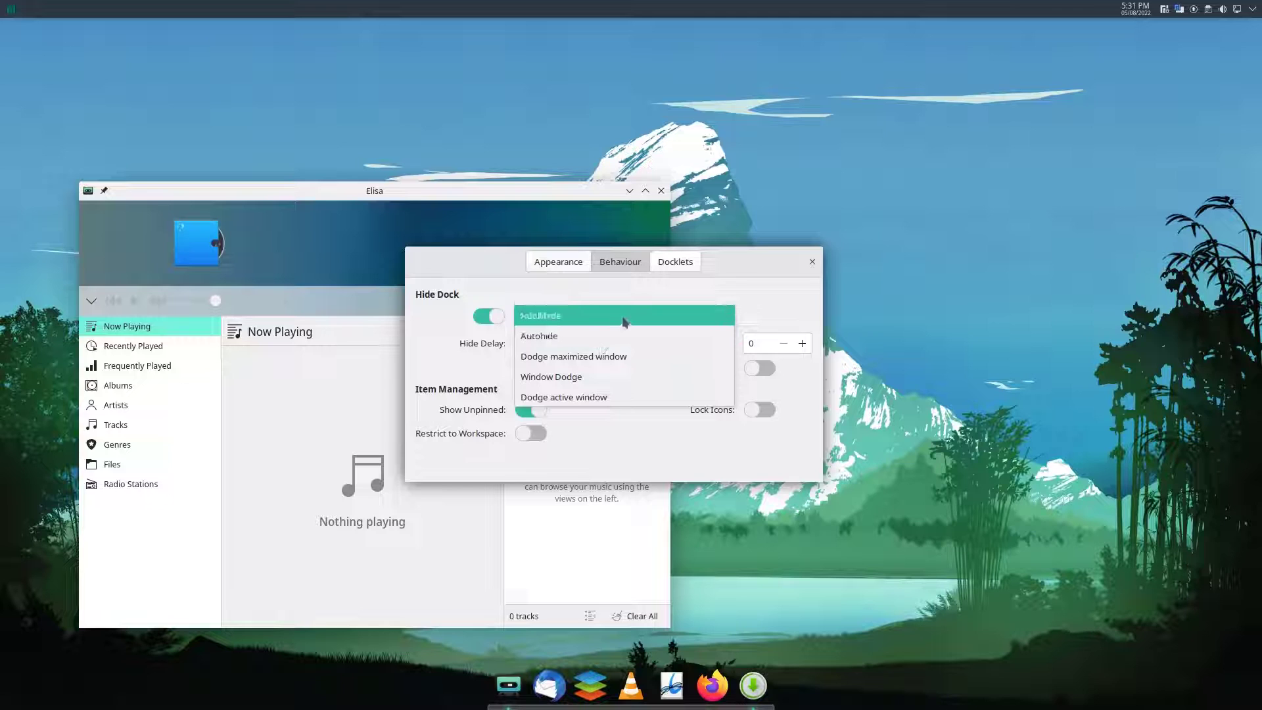
{"action": "left_click", "coordinate": [514, 351]}
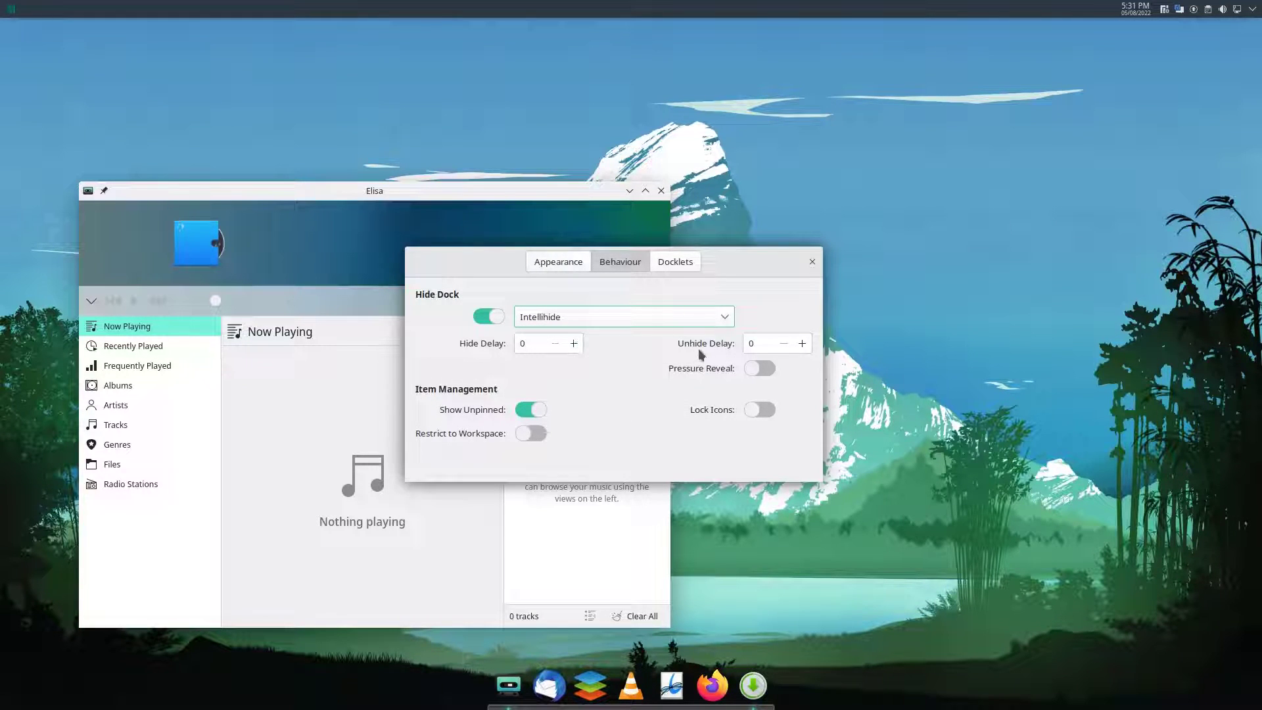
Add the Desktop docklet to the dock between Elisa and Thunderbird, and test it by showing the desktop and restoring the windows
{"action": "left_click", "coordinate": [679, 262]}
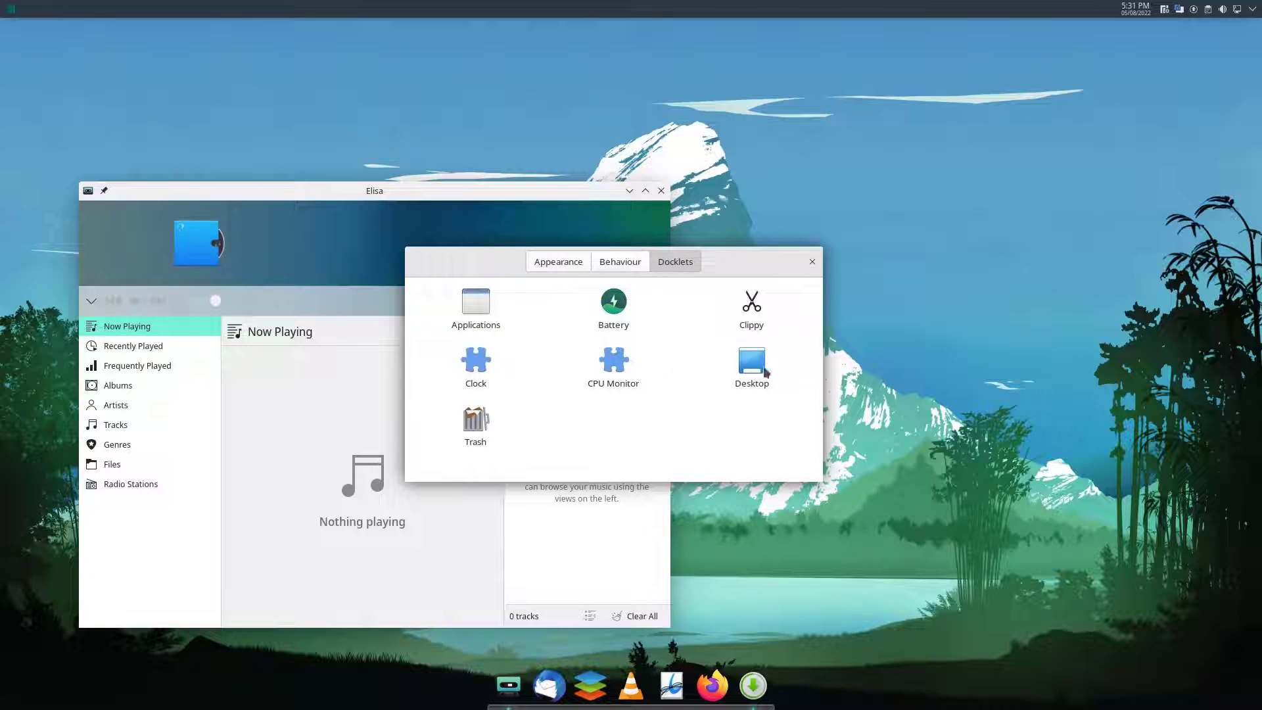
{"action": "left_click_drag", "start_coordinate": [761, 371], "coordinate": [500, 683]}
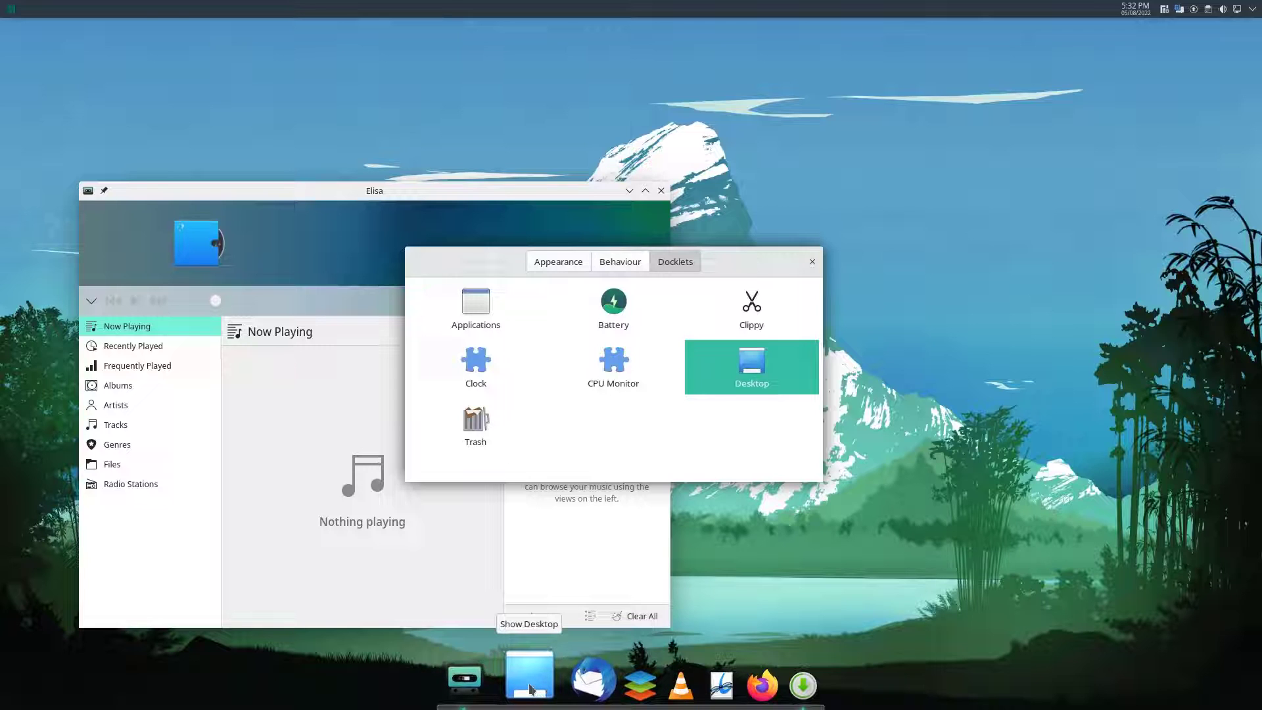
{"action": "left_click", "coordinate": [531, 687]}
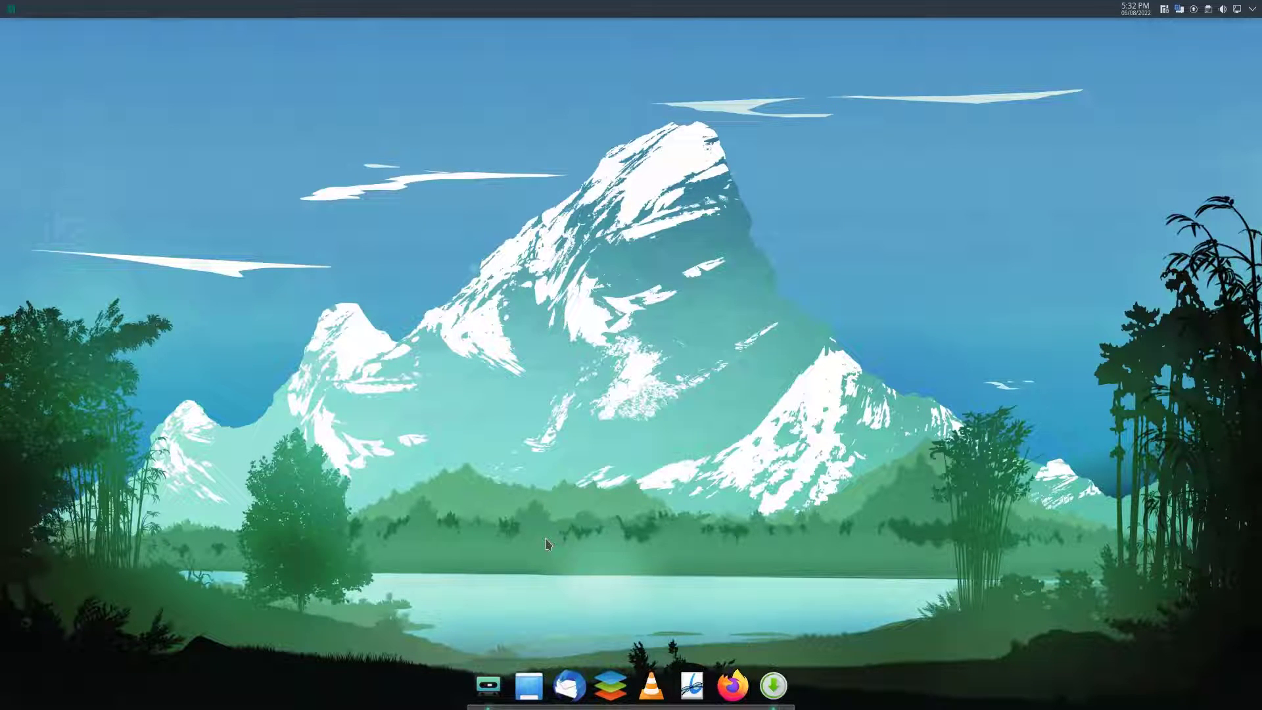
{"action": "left_click", "coordinate": [529, 685]}
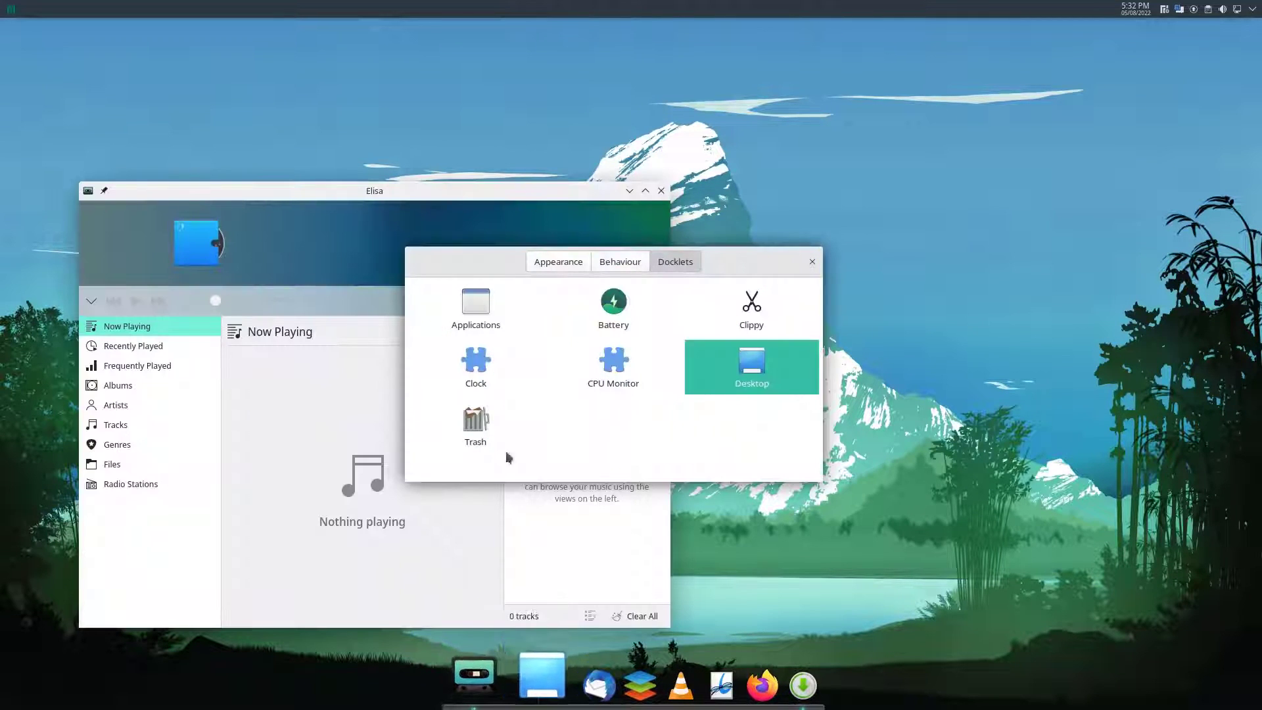
Add the Trash docklet to the dock between Firefox and the package manager, and close the Dolphin window
{"action": "left_click_drag", "start_coordinate": [750, 263], "coordinate": [680, 237]}
{"action": "left_click_drag", "start_coordinate": [406, 395], "coordinate": [755, 683]}
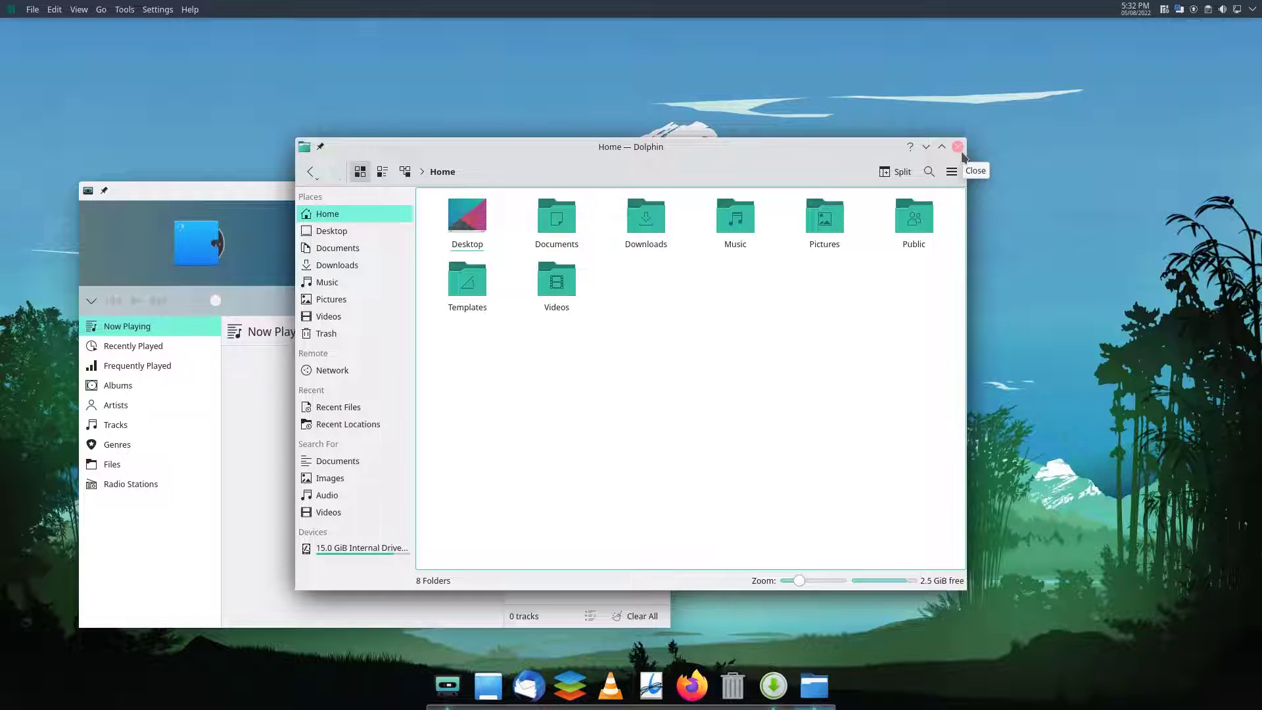
{"action": "left_click", "coordinate": [959, 151]}
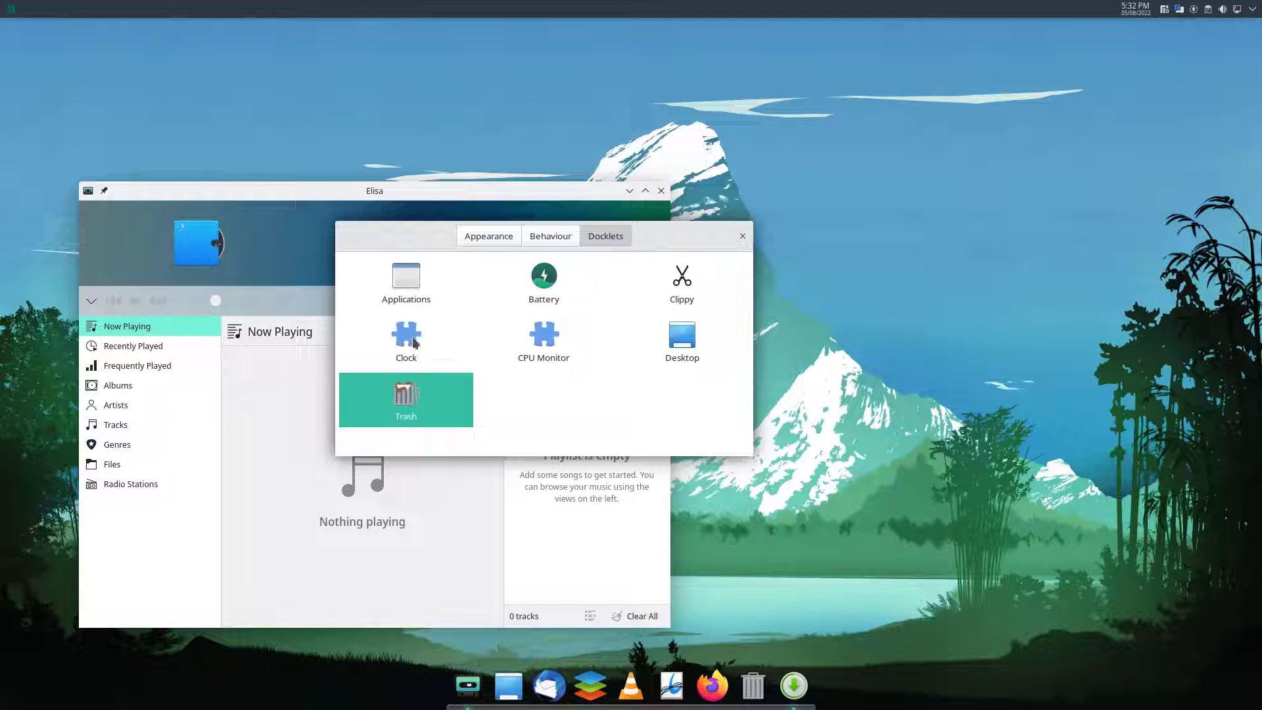
Close the Plank preferences and the Elisa window
{"action": "left_click", "coordinate": [743, 236]}
{"action": "left_click_drag", "start_coordinate": [458, 210], "coordinate": [646, 156]}
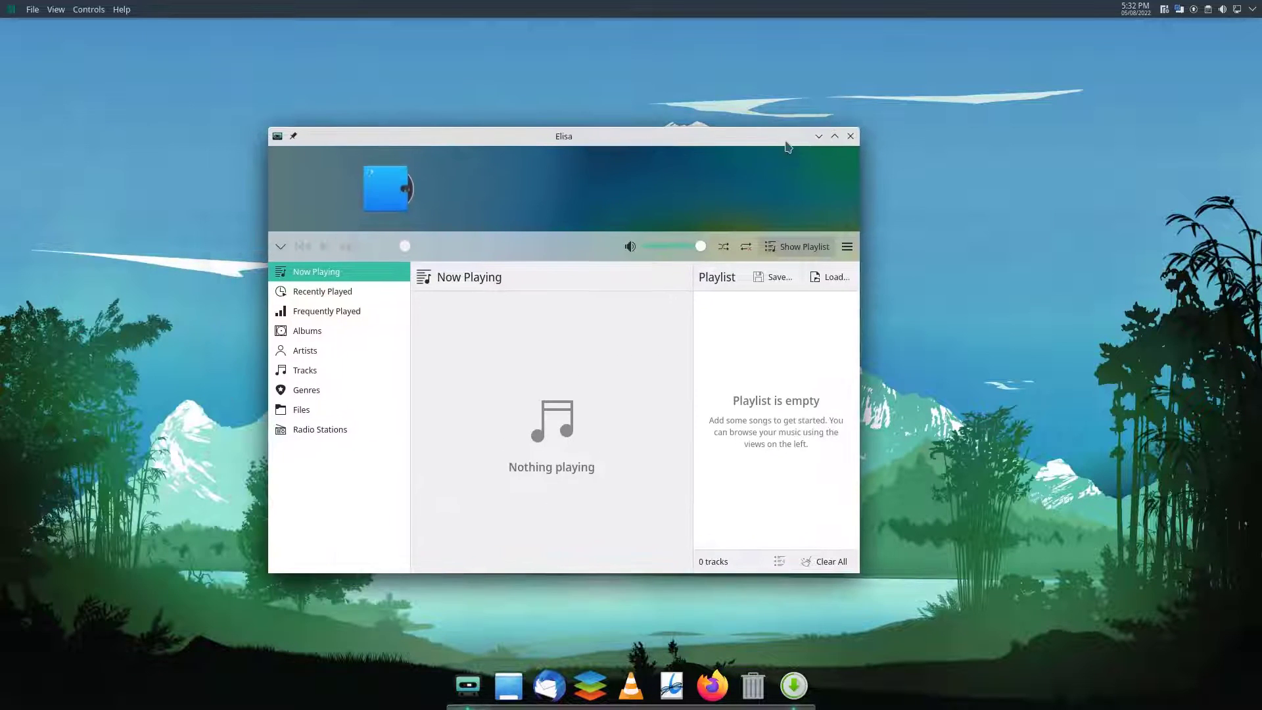
{"action": "left_click", "coordinate": [850, 136]}
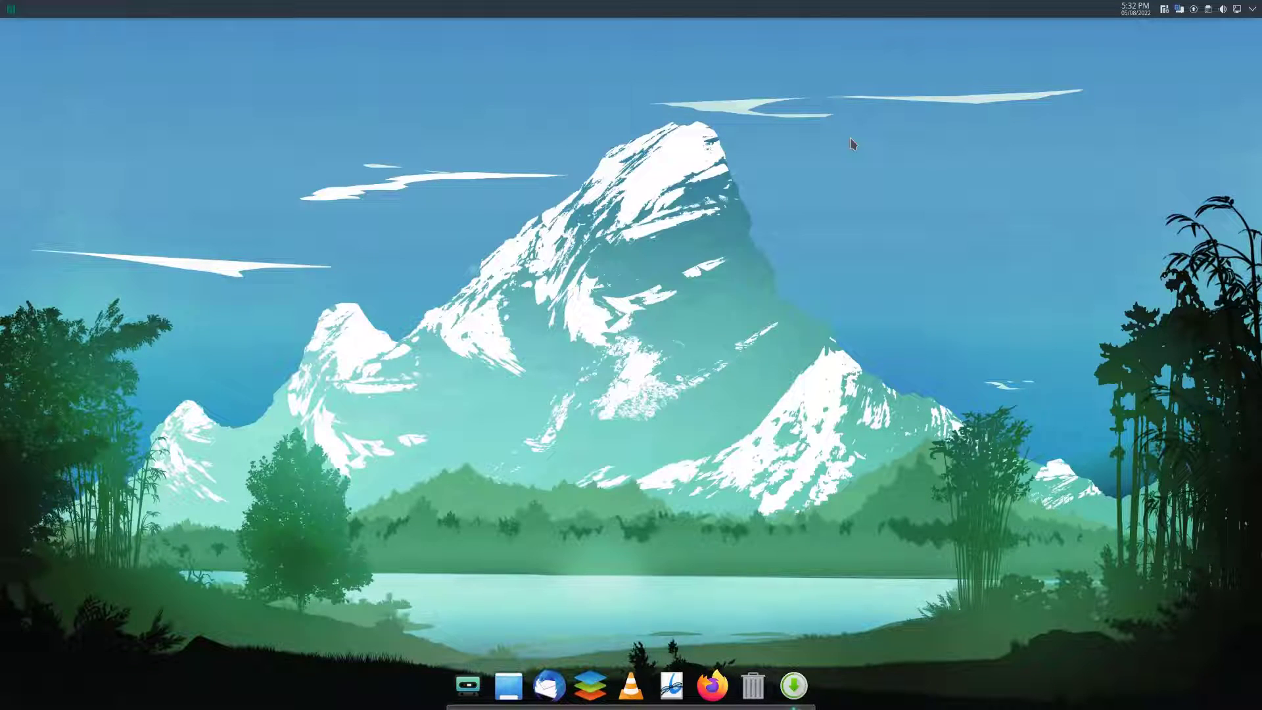
Search the application menu for auto and open the Autostart settings
{"action": "left_click", "coordinate": [11, 9]}
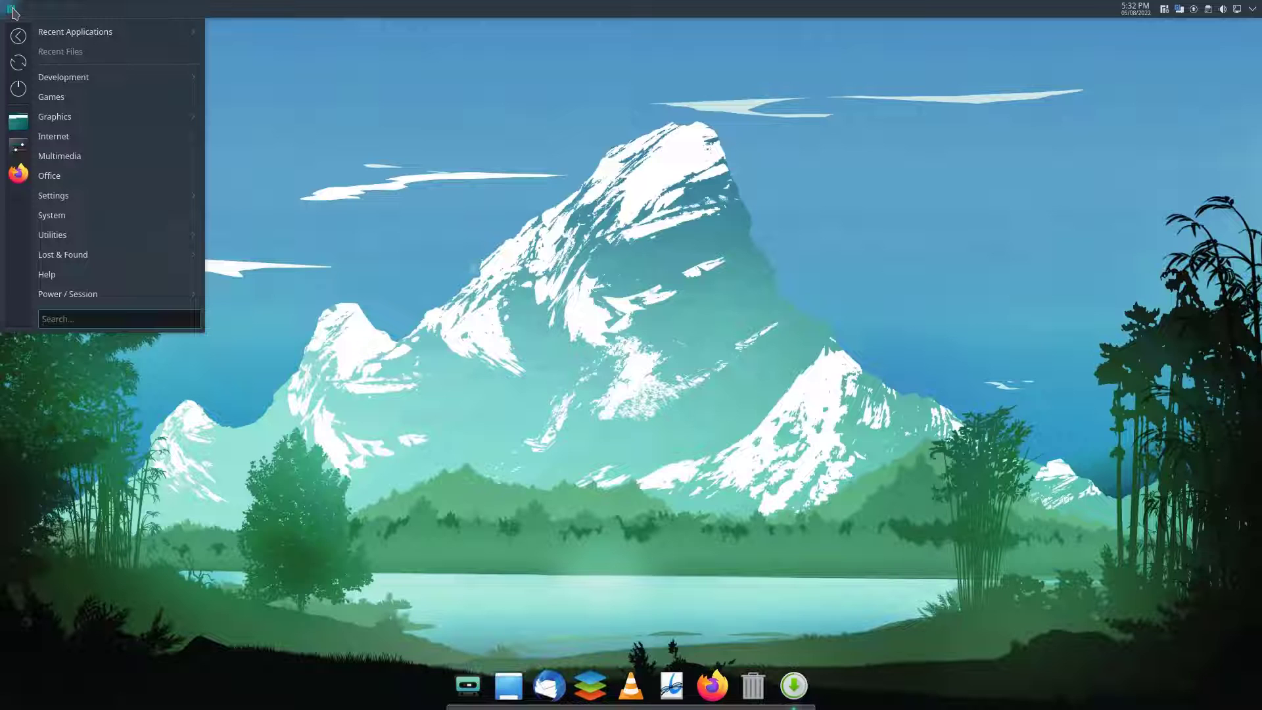
{"action": "type", "text": "auto"}
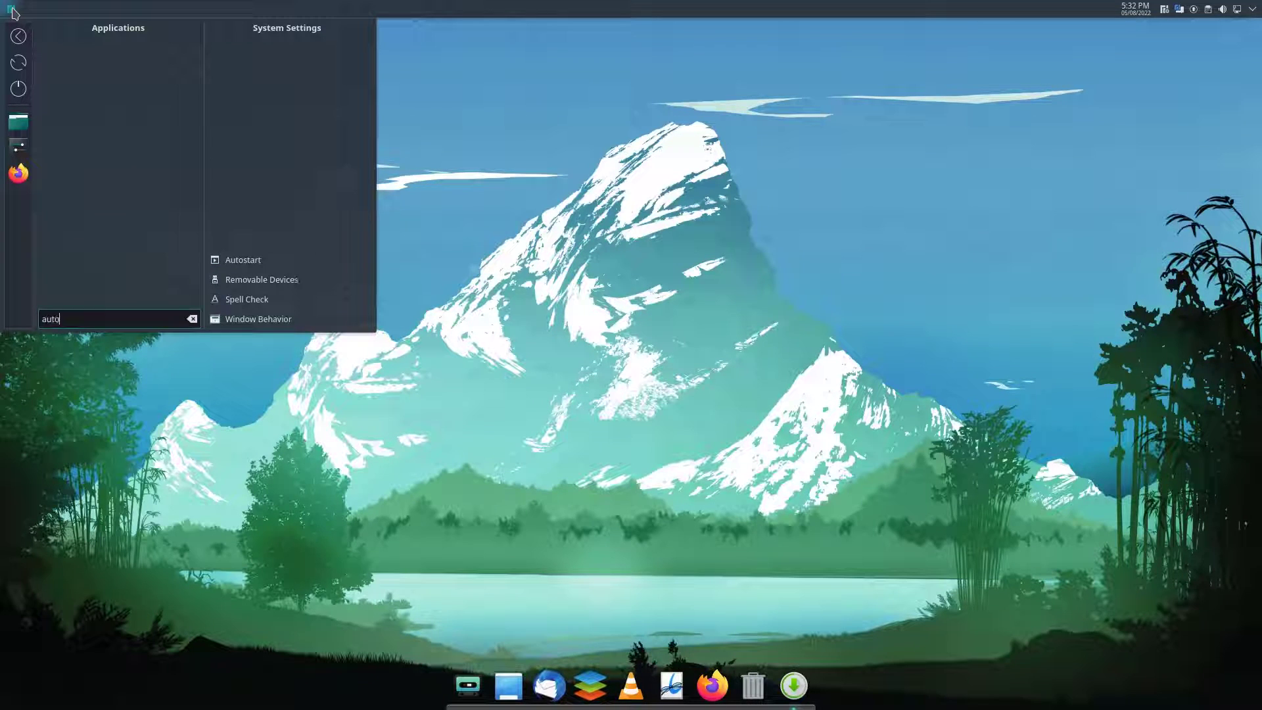
{"action": "key", "text": "Down"}
{"action": "key", "text": "Down"}
{"action": "key", "text": "Up"}
{"action": "key", "text": "Return"}
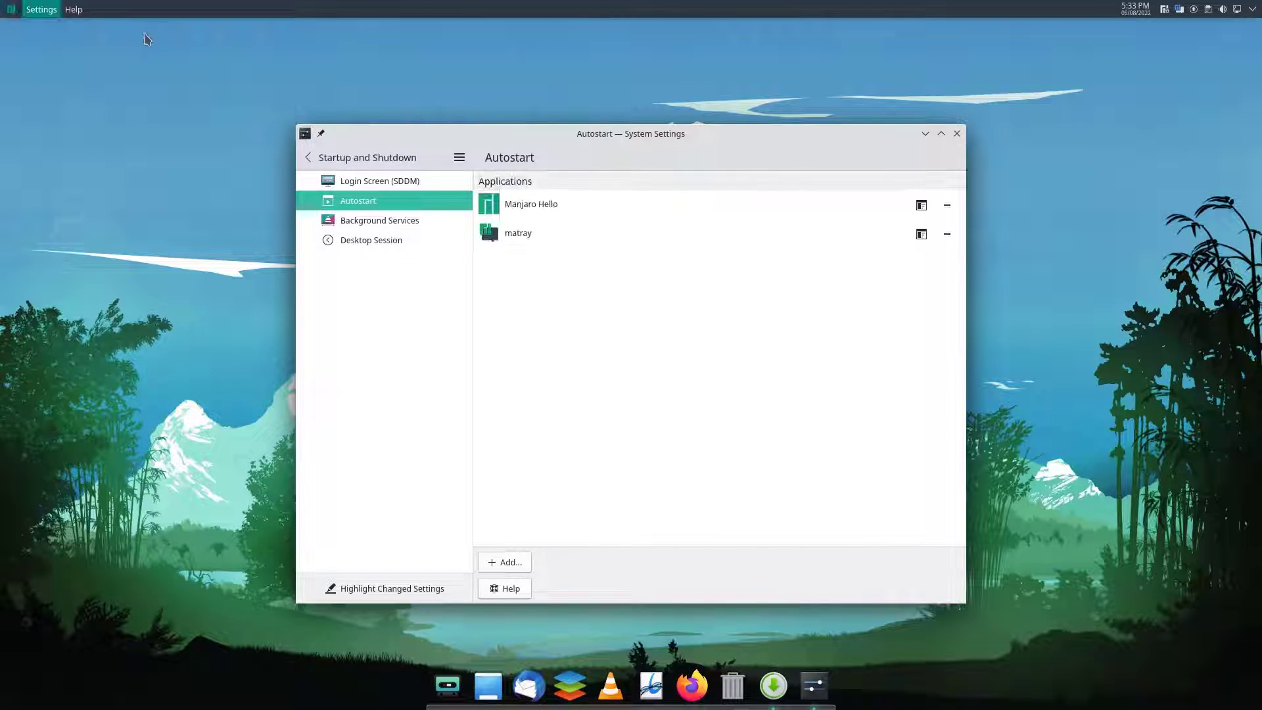
Add the Plank application to the autostart list and move the System Settings window slightly up, clear of the dock
{"action": "mouse_move", "coordinate": [617, 5]}
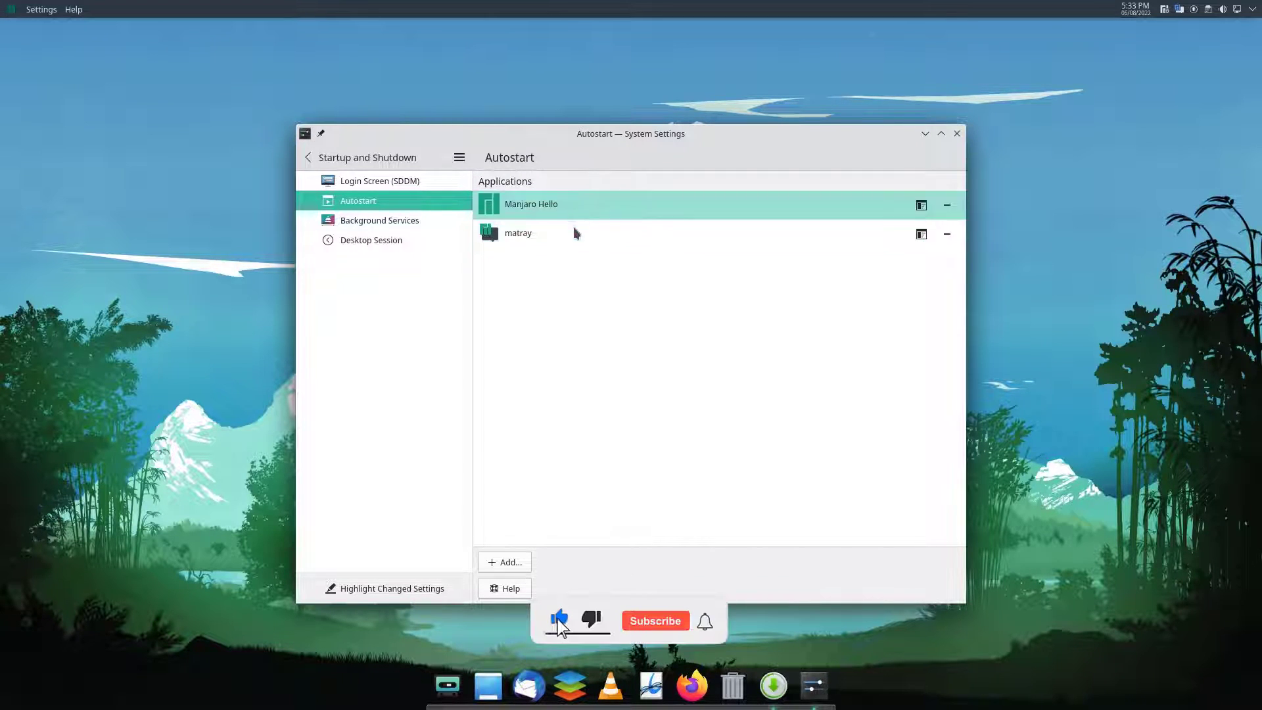
{"action": "left_click", "coordinate": [510, 563]}
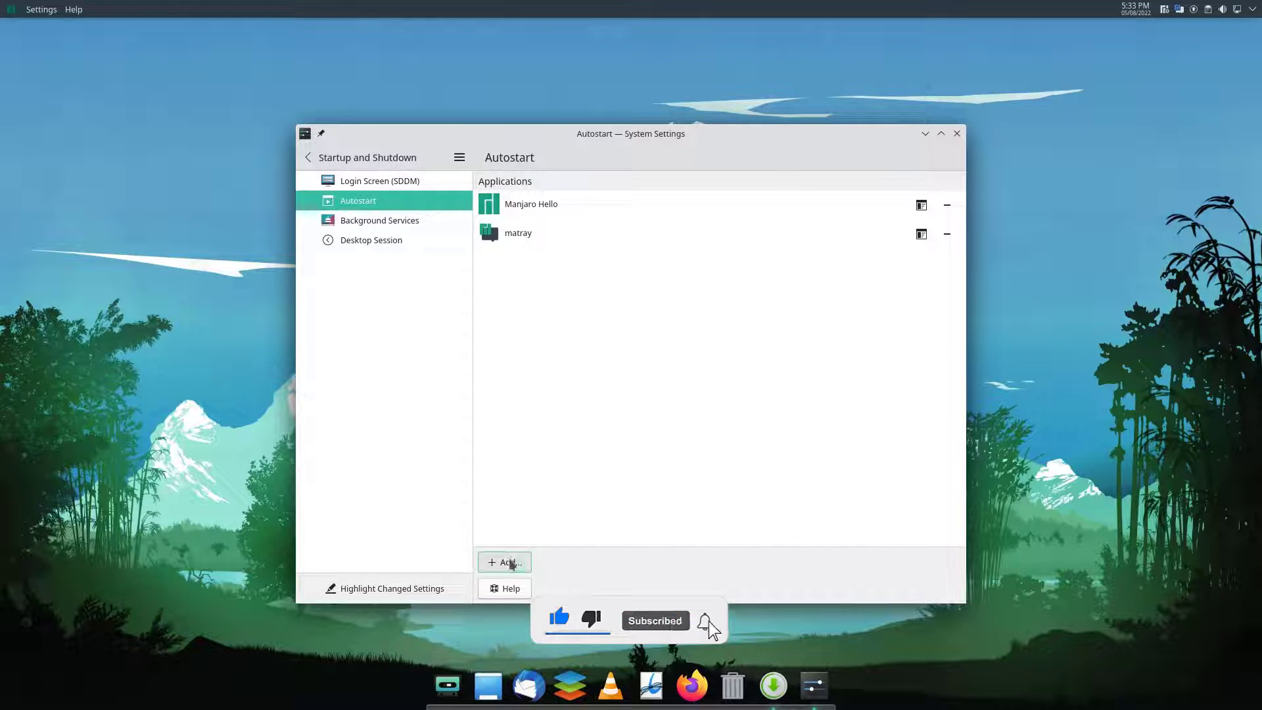
{"action": "left_click", "coordinate": [522, 505]}
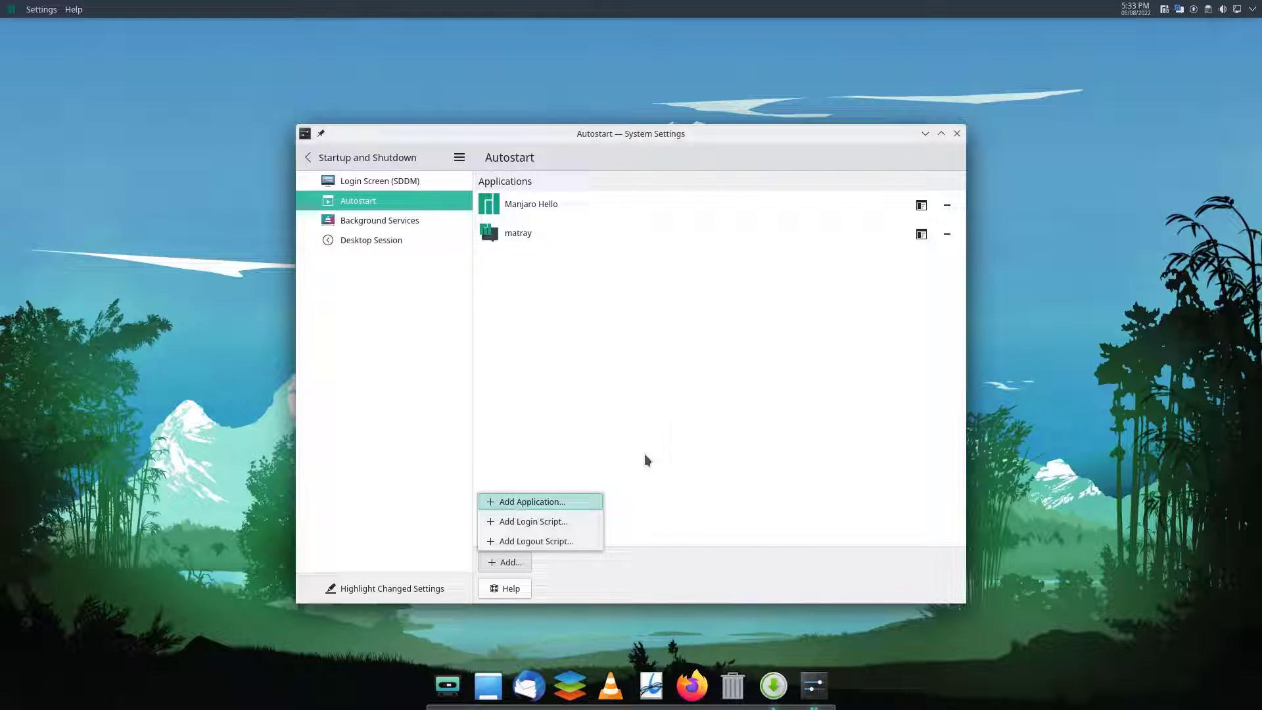
{"action": "type", "text": "plank"}
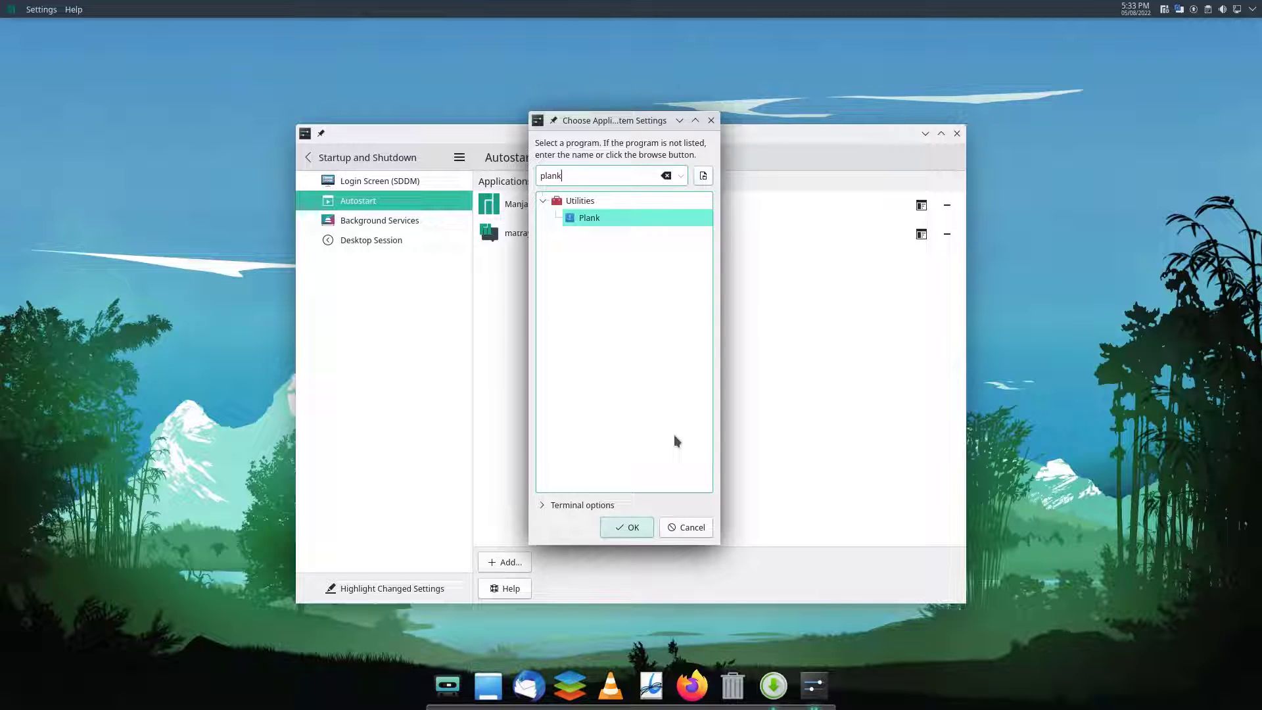
{"action": "left_click", "coordinate": [629, 530]}
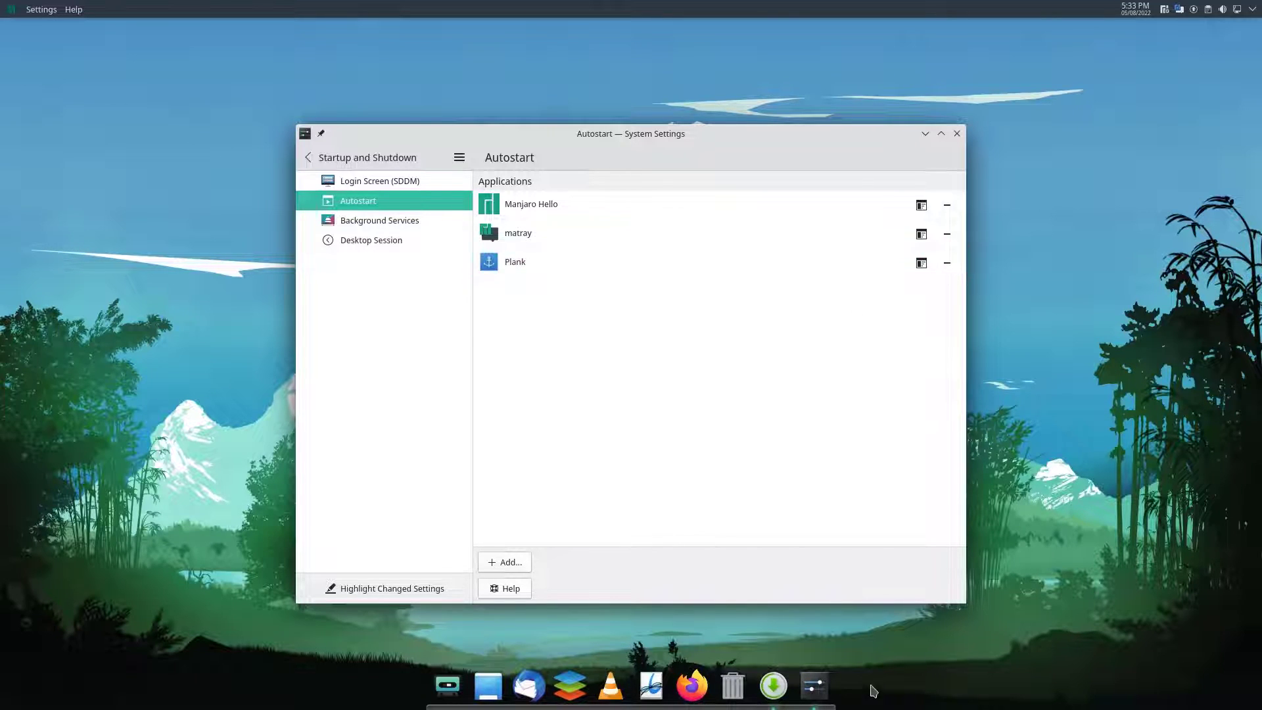
{"action": "left_click_drag", "start_coordinate": [827, 146], "coordinate": [754, 129]}
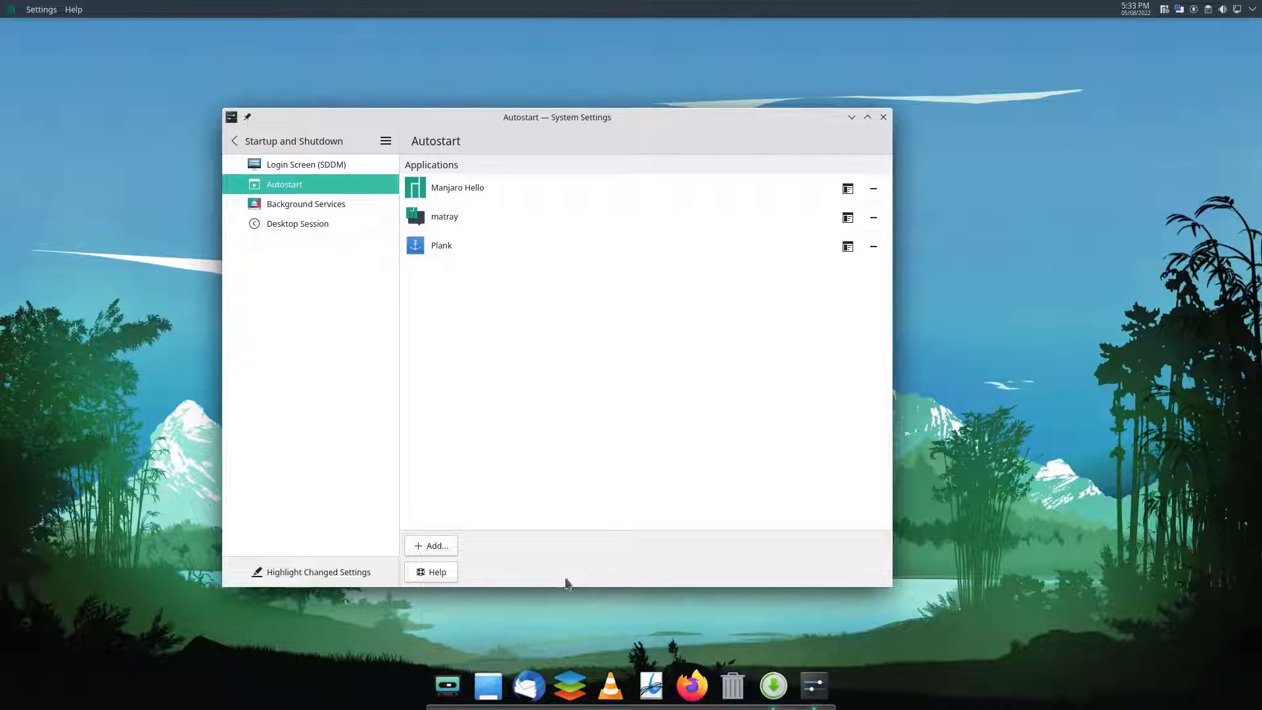
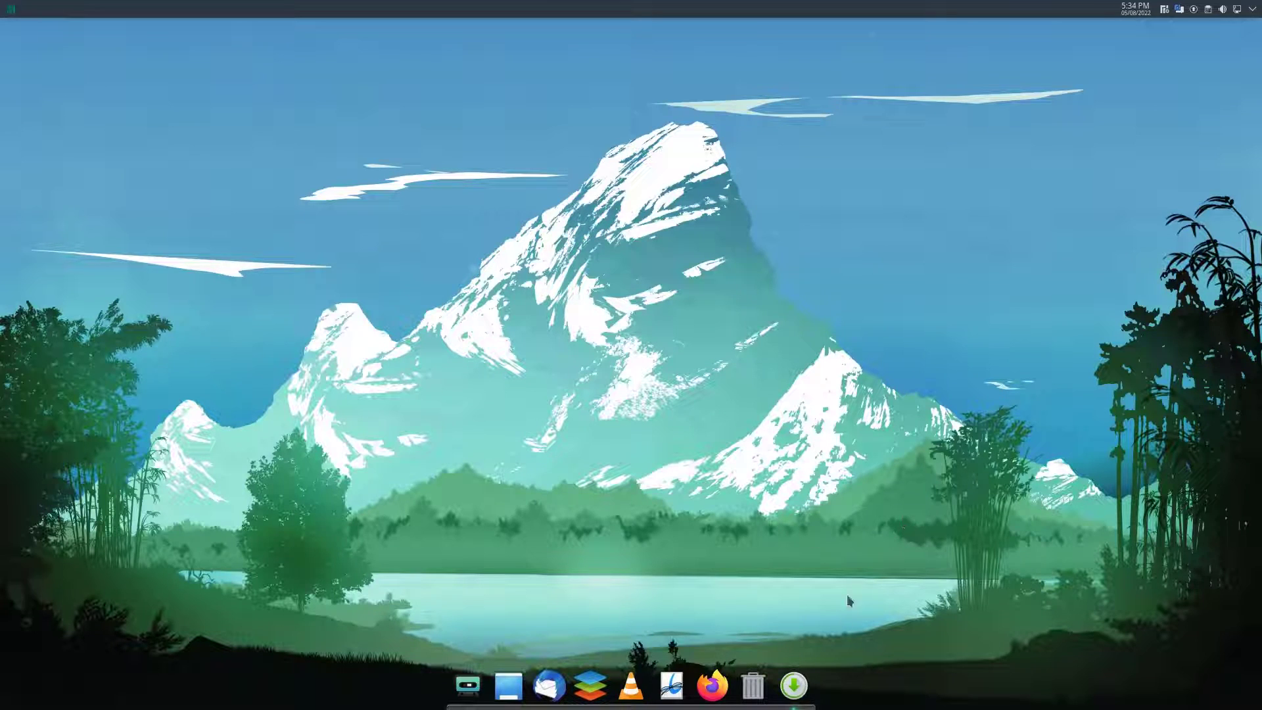
Open the package manager from the dock to view its plank search results
{"action": "left_click", "coordinate": [793, 685]}
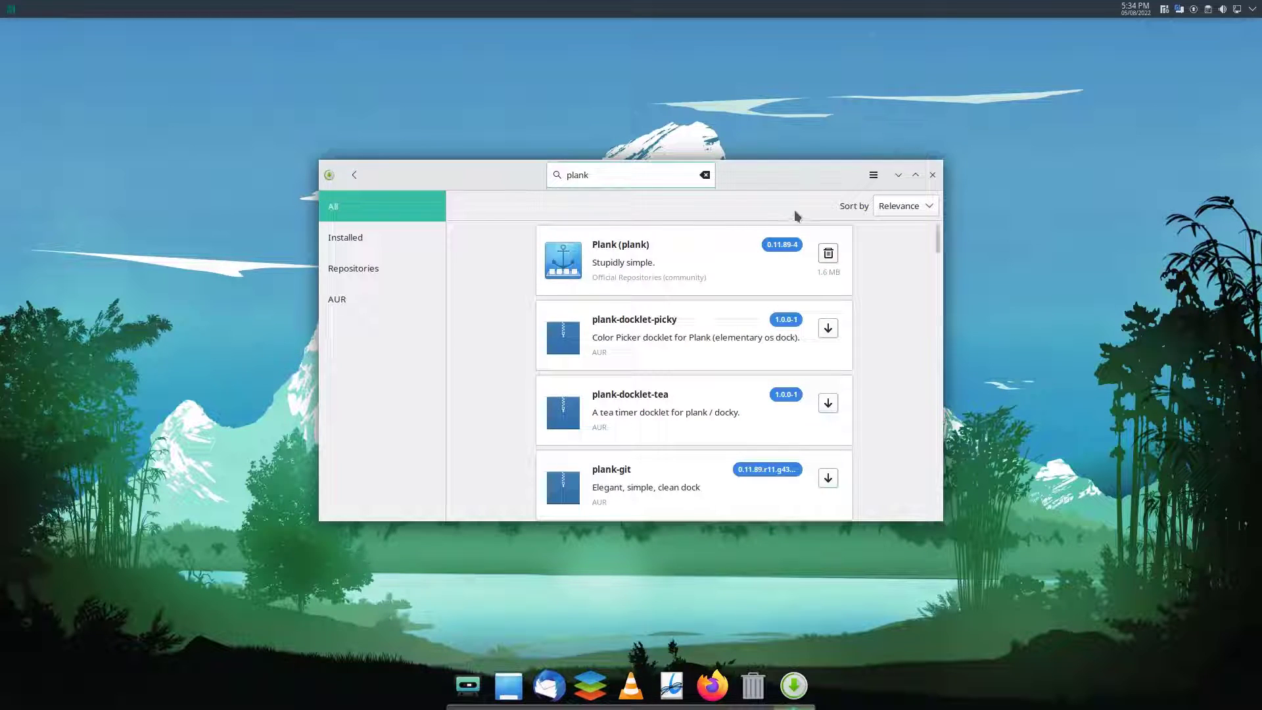
Open the package manager's preferences, authenticating with the account password, check the third-party AUR support settings, and close the preferences
{"action": "left_click", "coordinate": [872, 175]}
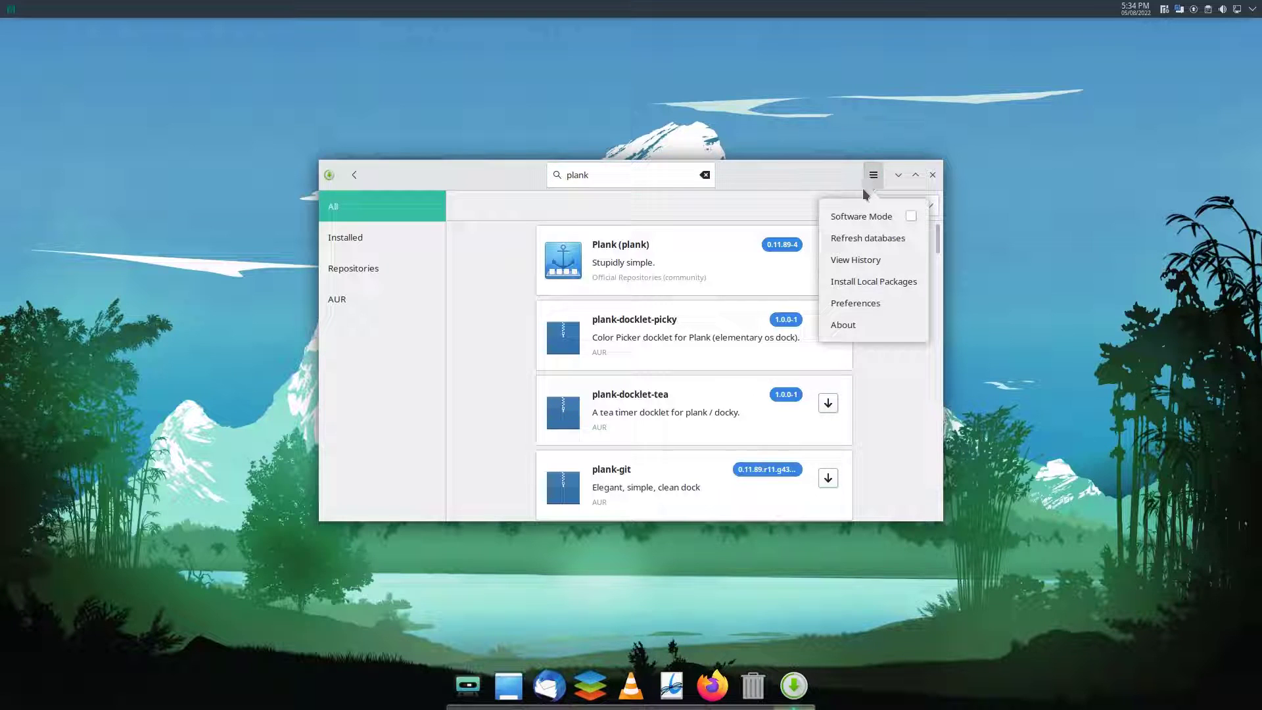
{"action": "left_click", "coordinate": [874, 303]}
{"action": "type", "text": "********"}
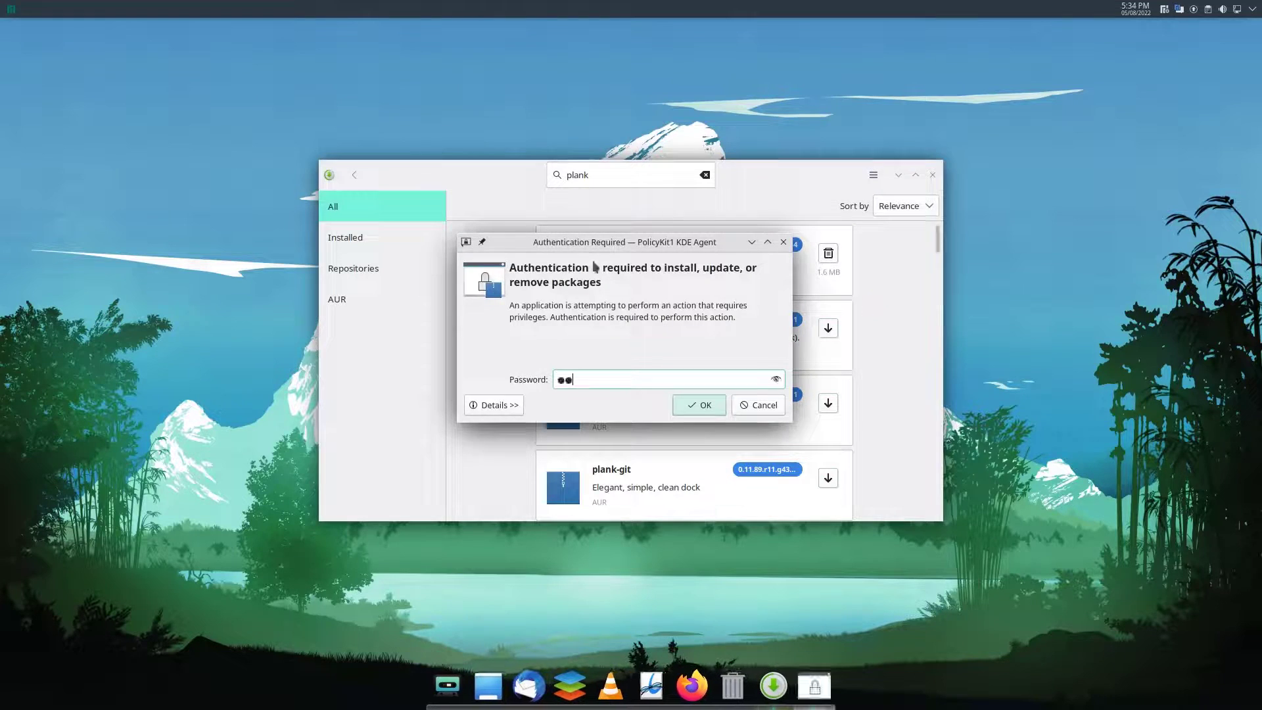
{"action": "key", "text": "Return"}
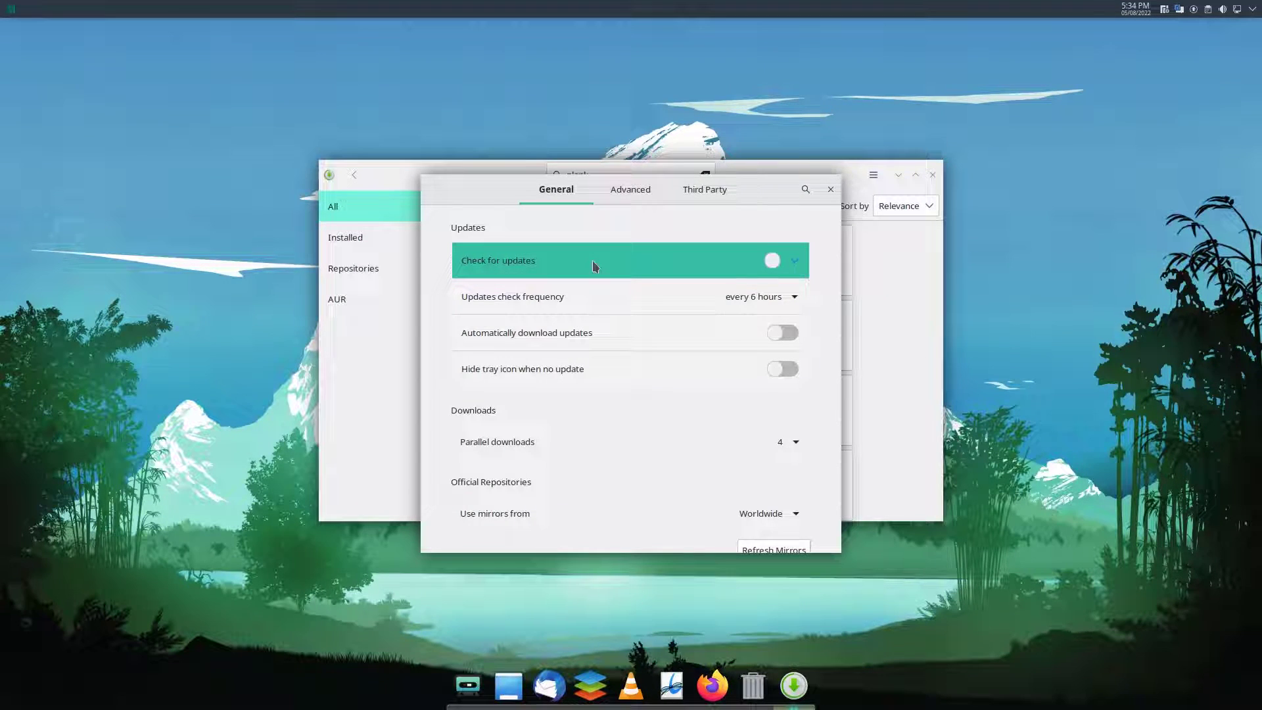
{"action": "left_click", "coordinate": [708, 189]}
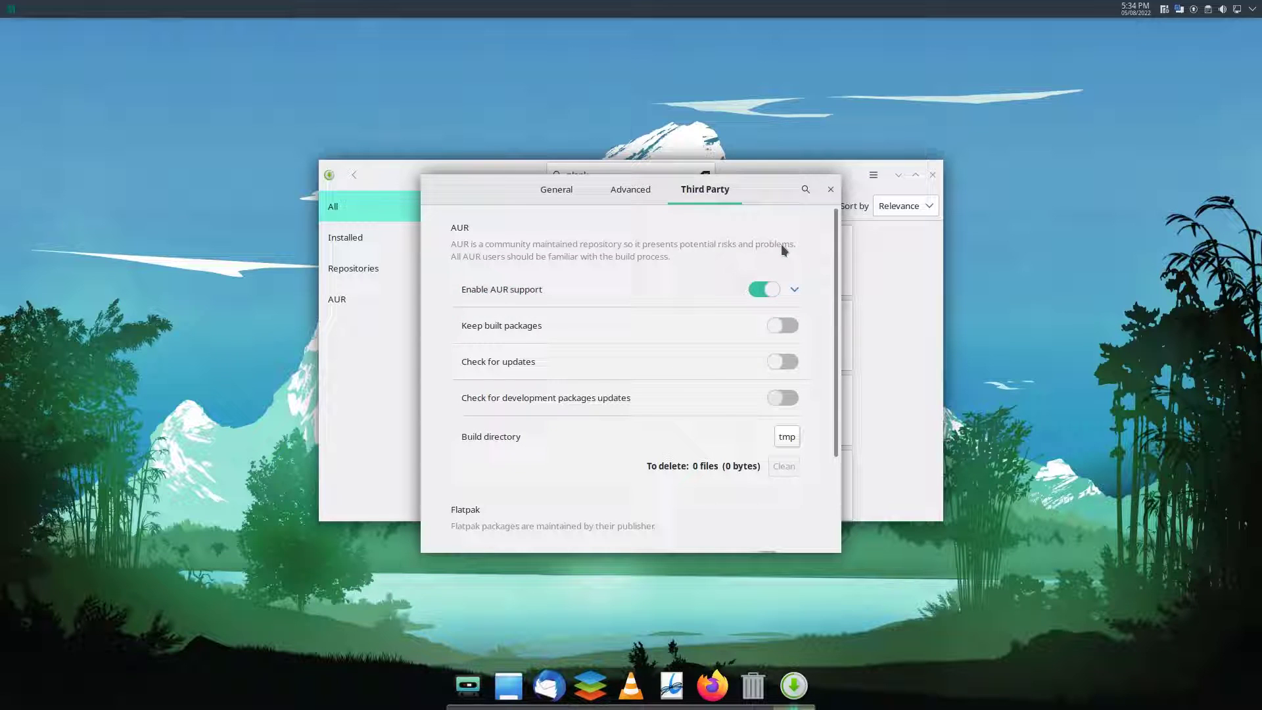
{"action": "left_click", "coordinate": [830, 190]}
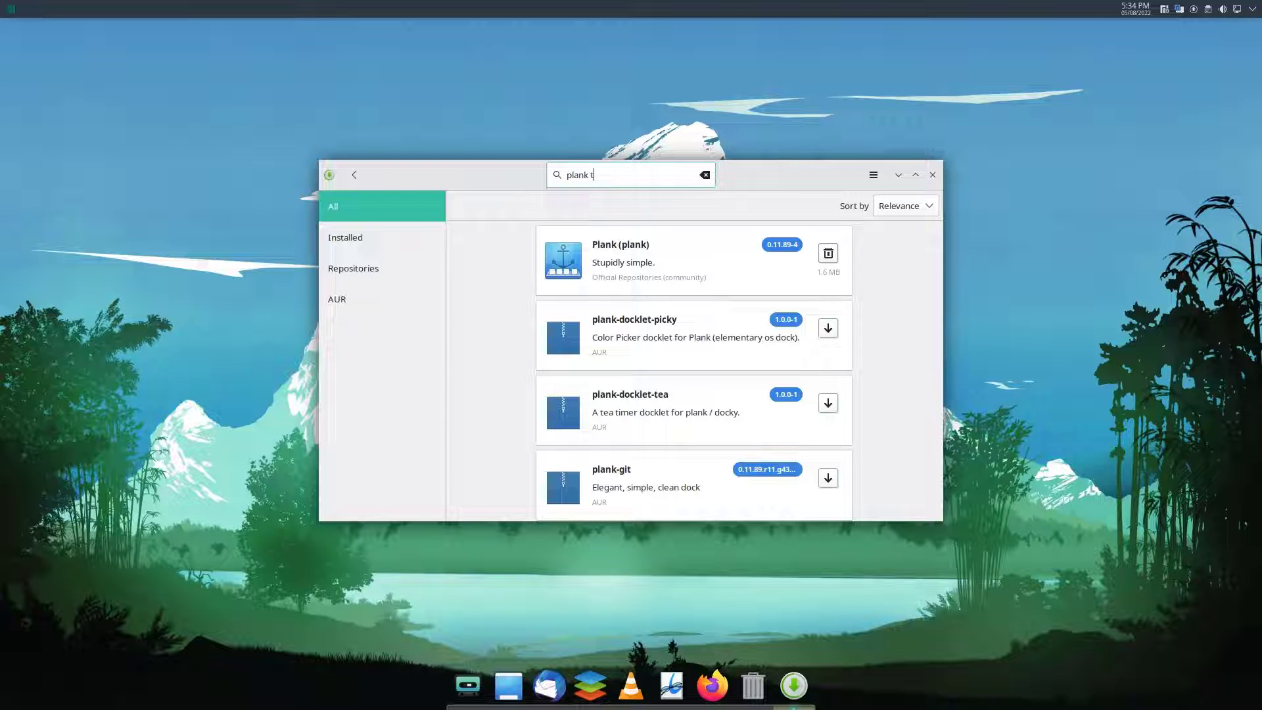
Search the packages for plank themes, install plank-theme-hope from the AUR, and close the package manager
{"action": "type", "text": "hemes"}
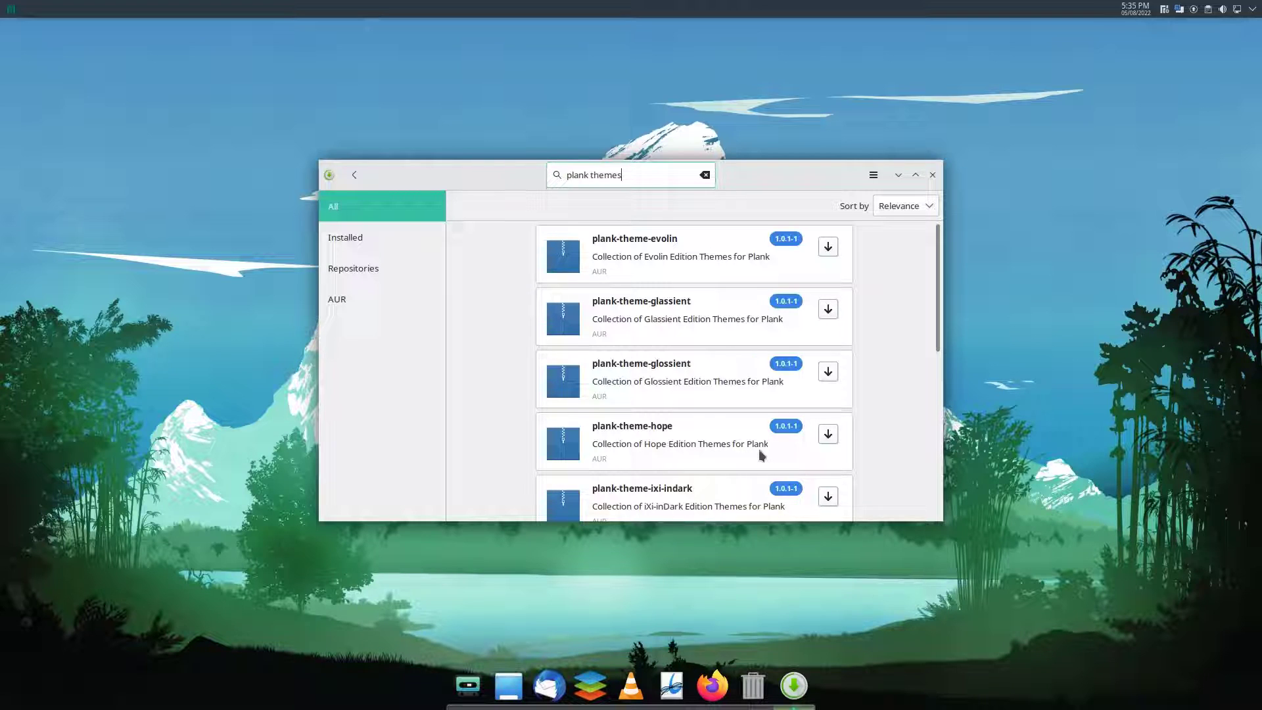
{"action": "left_click", "coordinate": [827, 434]}
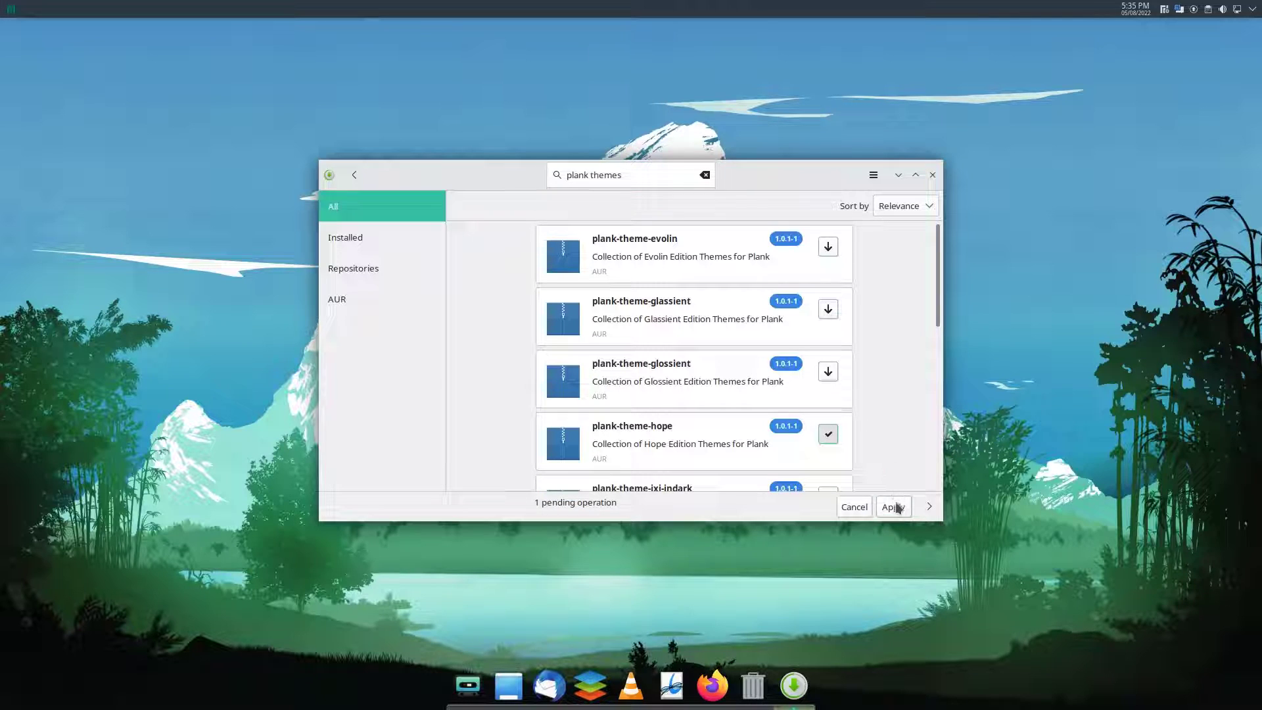
{"action": "left_click", "coordinate": [895, 507]}
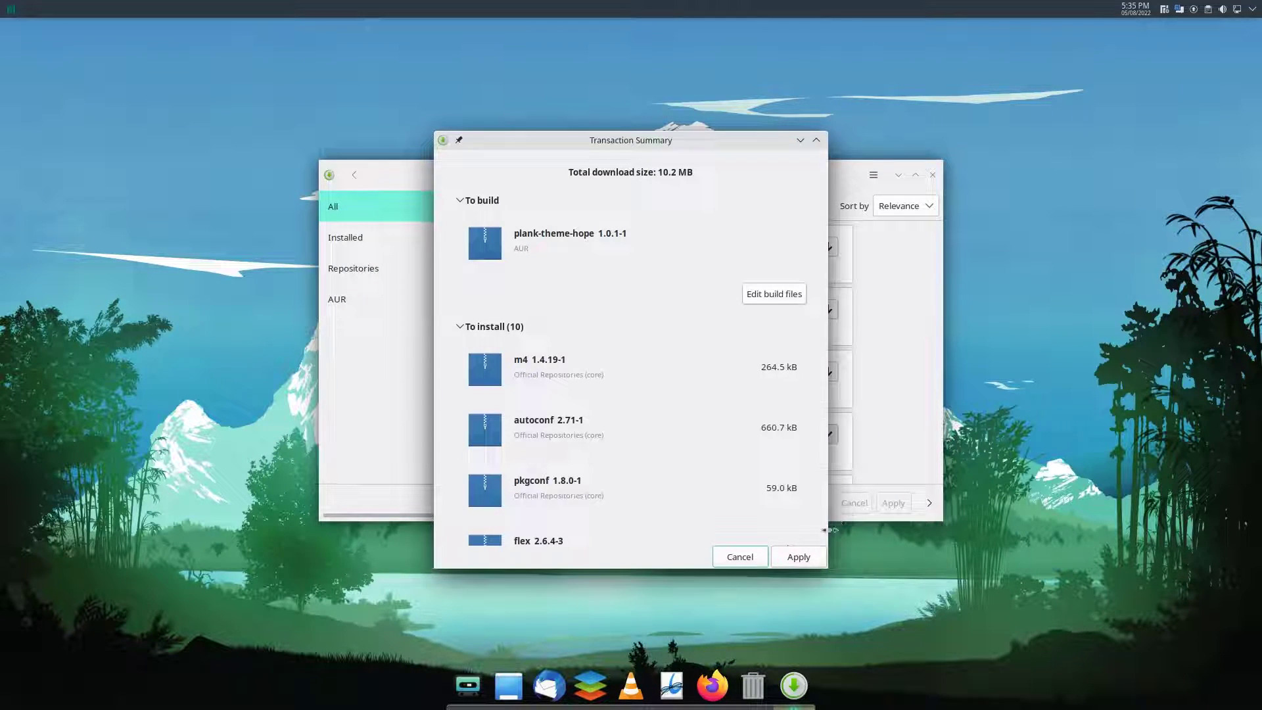
{"action": "left_click", "coordinate": [810, 556]}
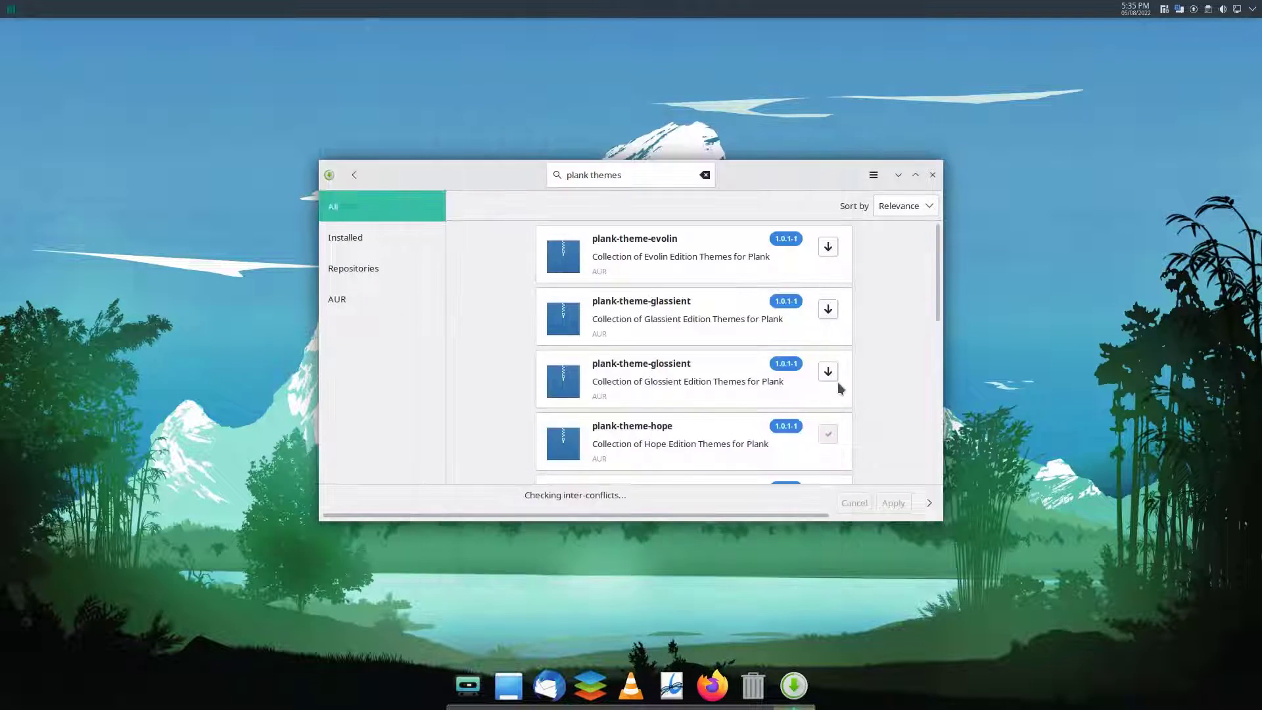
{"action": "left_click", "coordinate": [932, 175]}
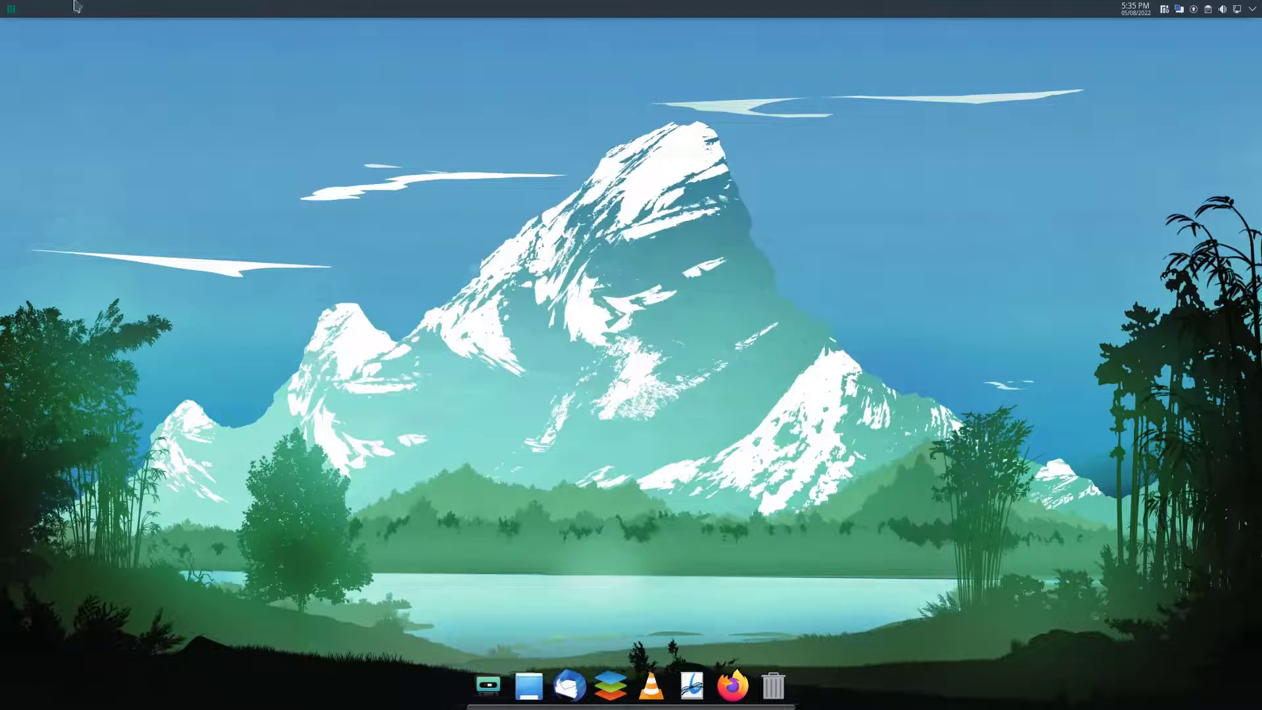
Run plank --preferences in a Konsole terminal, close the terminal, and move the Plank preferences window up, clear of the dock
{"action": "left_click", "coordinate": [11, 9]}
{"action": "type", "text": "termina"}
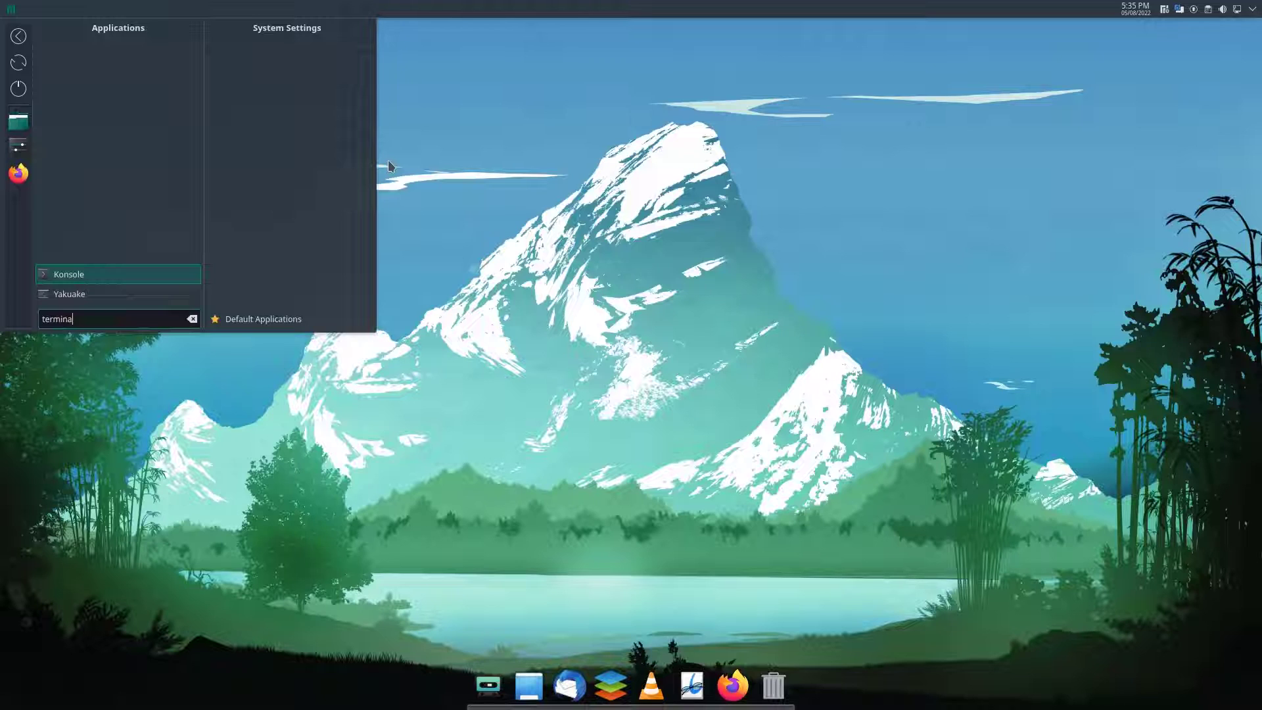
{"action": "key", "text": "Return"}
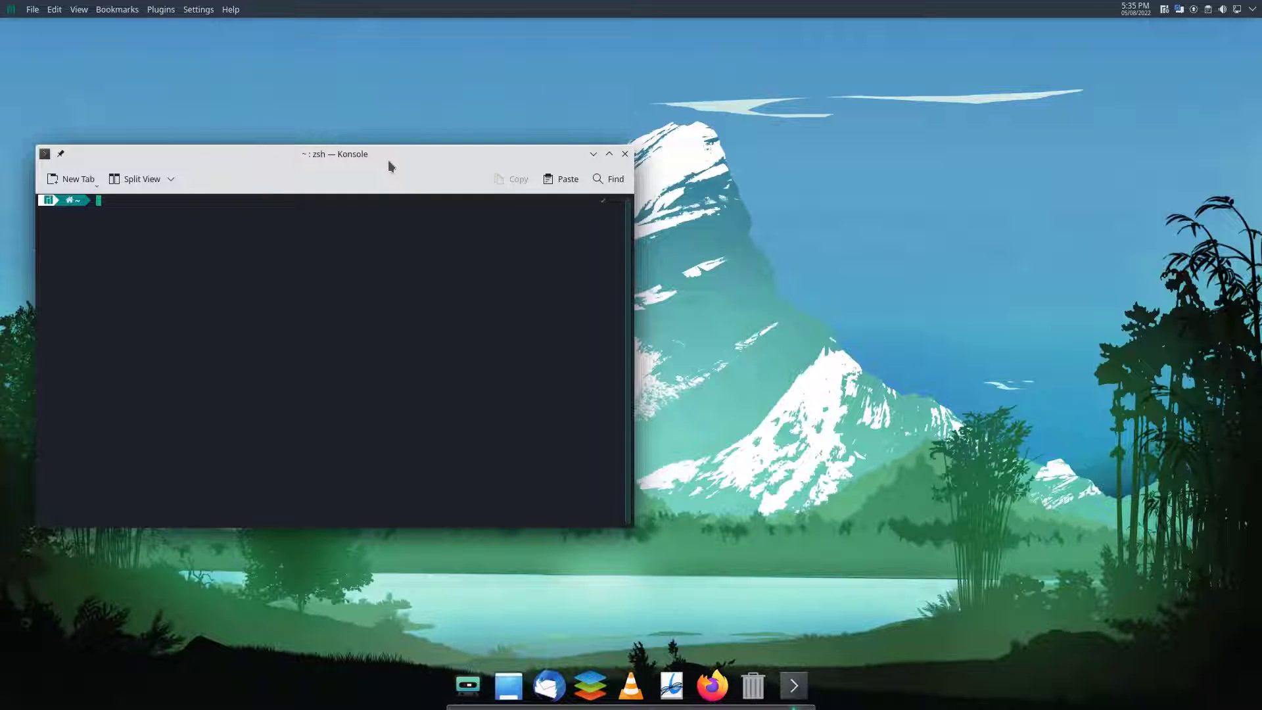
{"action": "type", "text": "plank --preferences"}
{"action": "key", "text": "Return"}
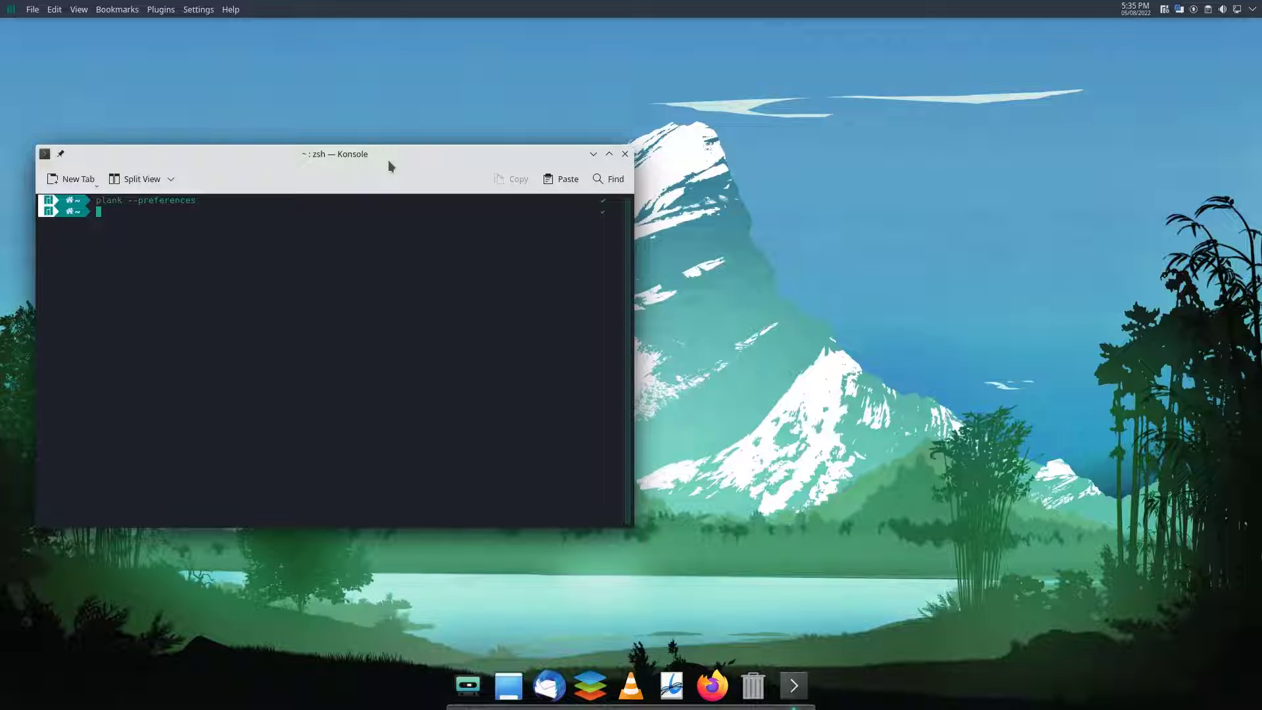
{"action": "left_click", "coordinate": [625, 154]}
{"action": "left_click_drag", "start_coordinate": [749, 262], "coordinate": [775, 169]}
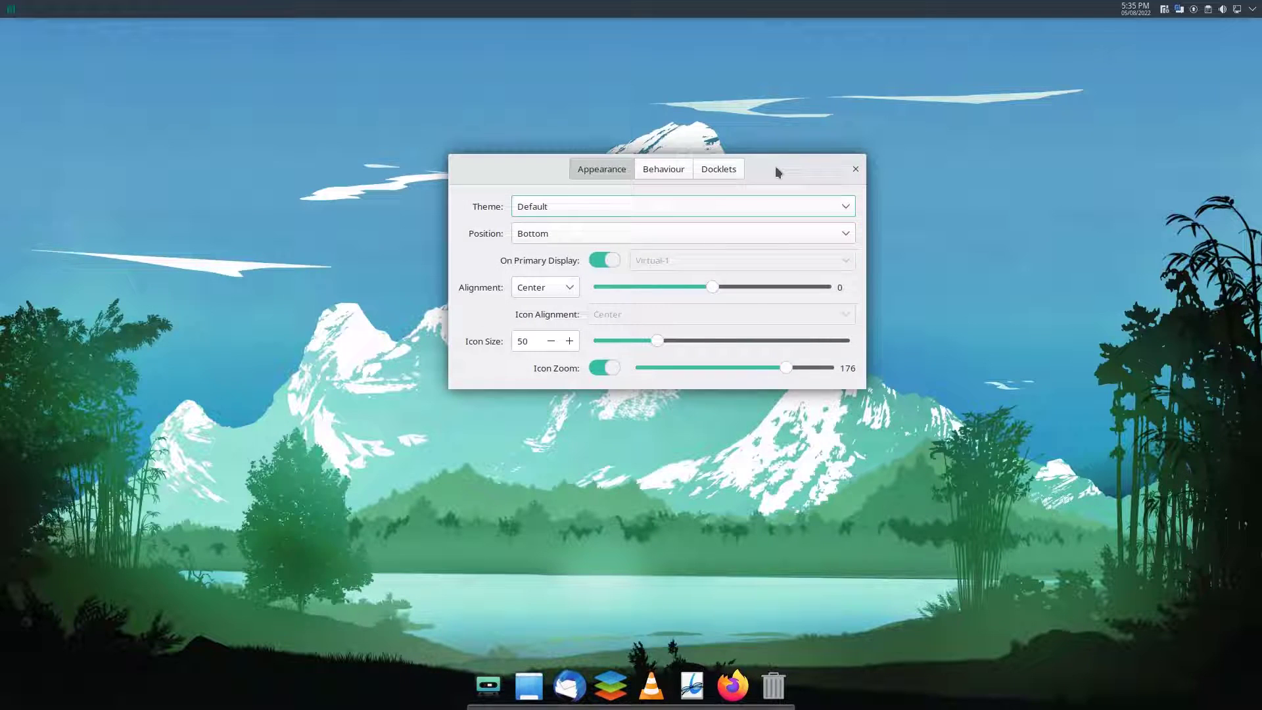
Try the hope-cool and hope-extend themes on the dock and set its theme to hope-slim
{"action": "left_click", "coordinate": [584, 208]}
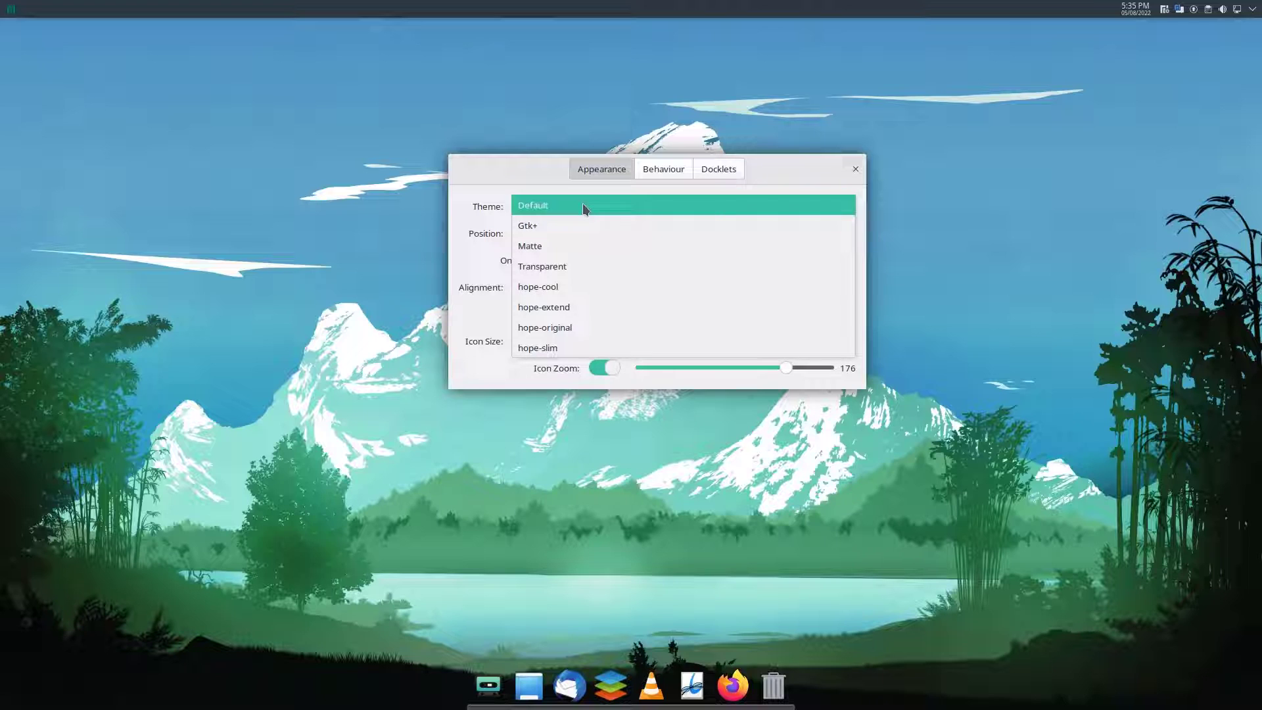
{"action": "left_click", "coordinate": [587, 288]}
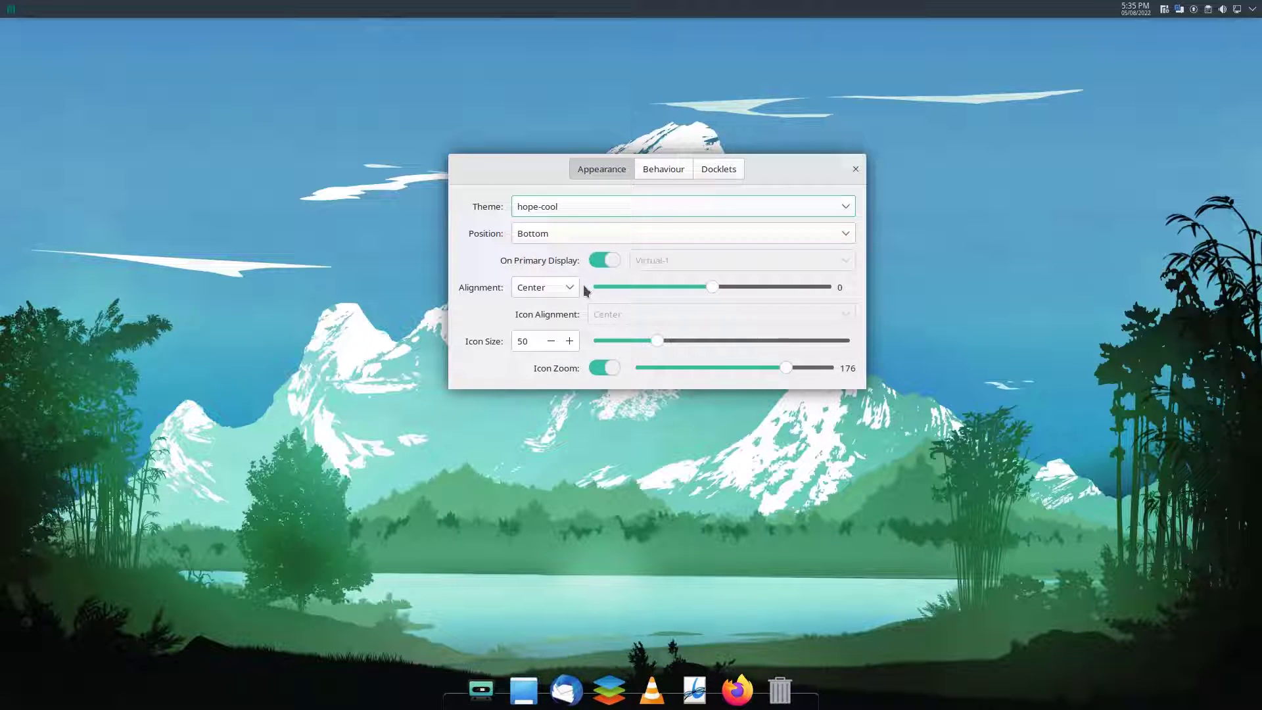
{"action": "left_click", "coordinate": [560, 208]}
{"action": "left_click", "coordinate": [555, 230]}
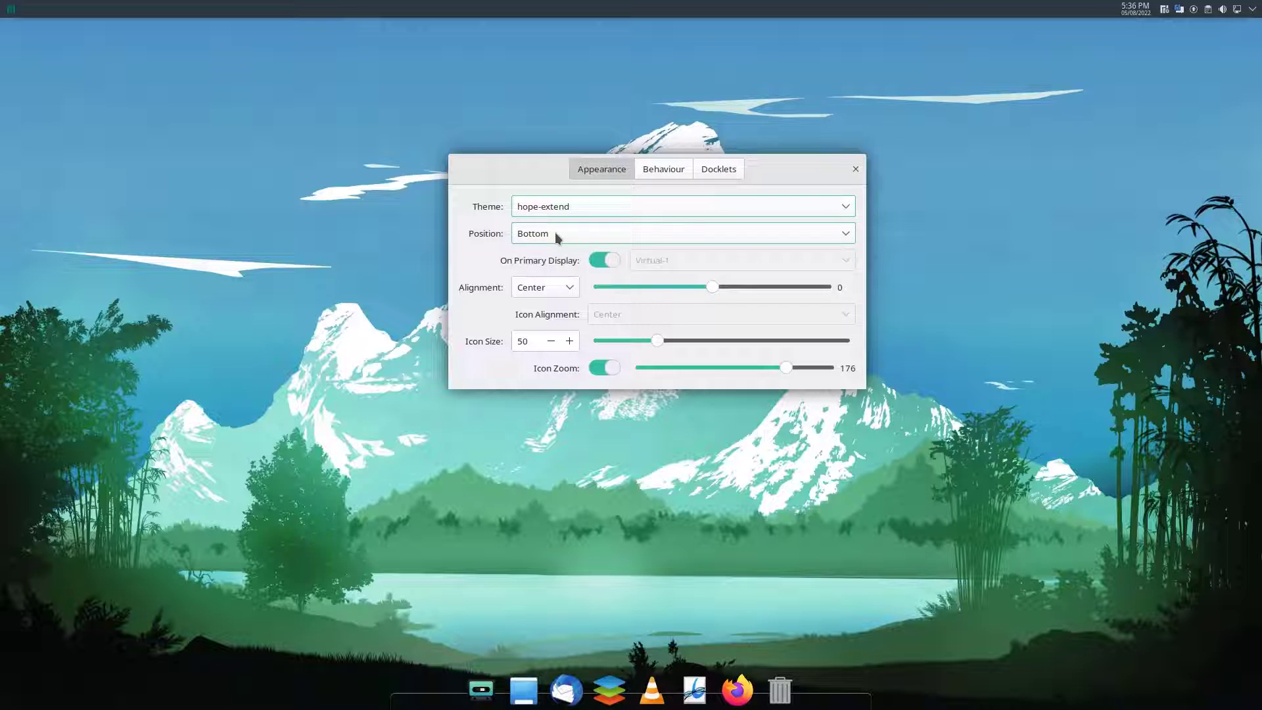
{"action": "left_click", "coordinate": [567, 208]}
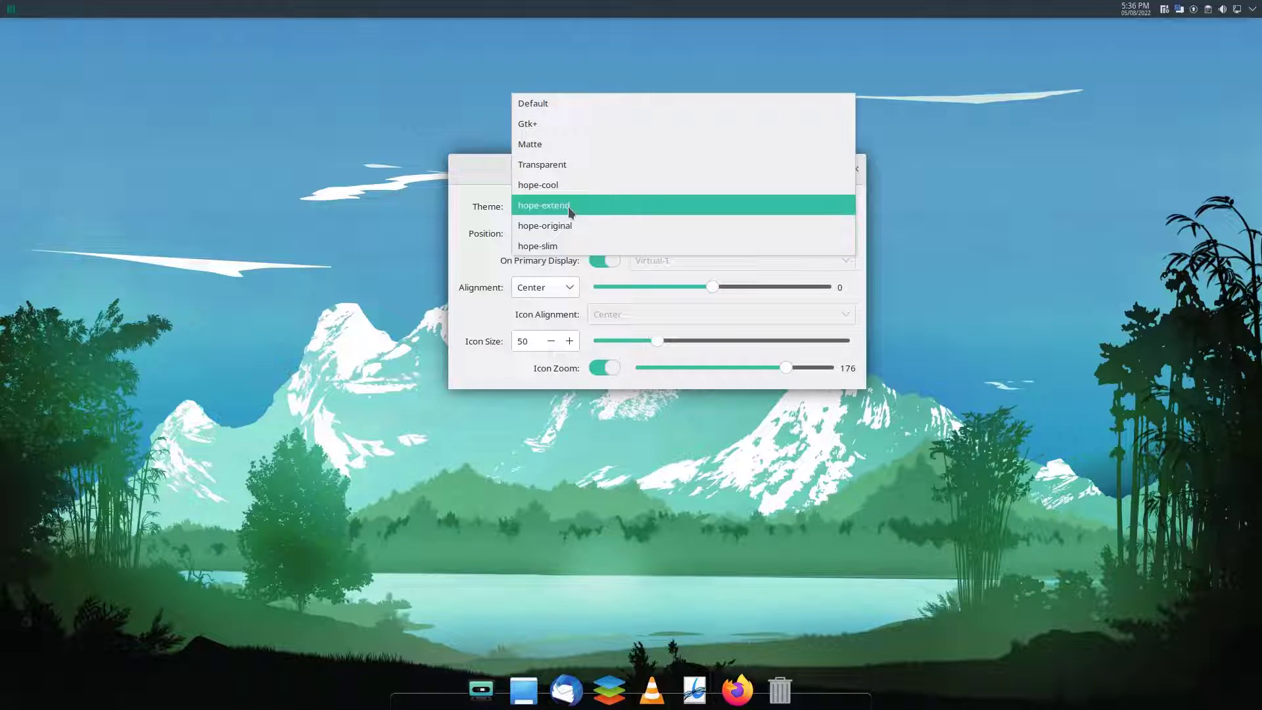
{"action": "left_click", "coordinate": [559, 246]}
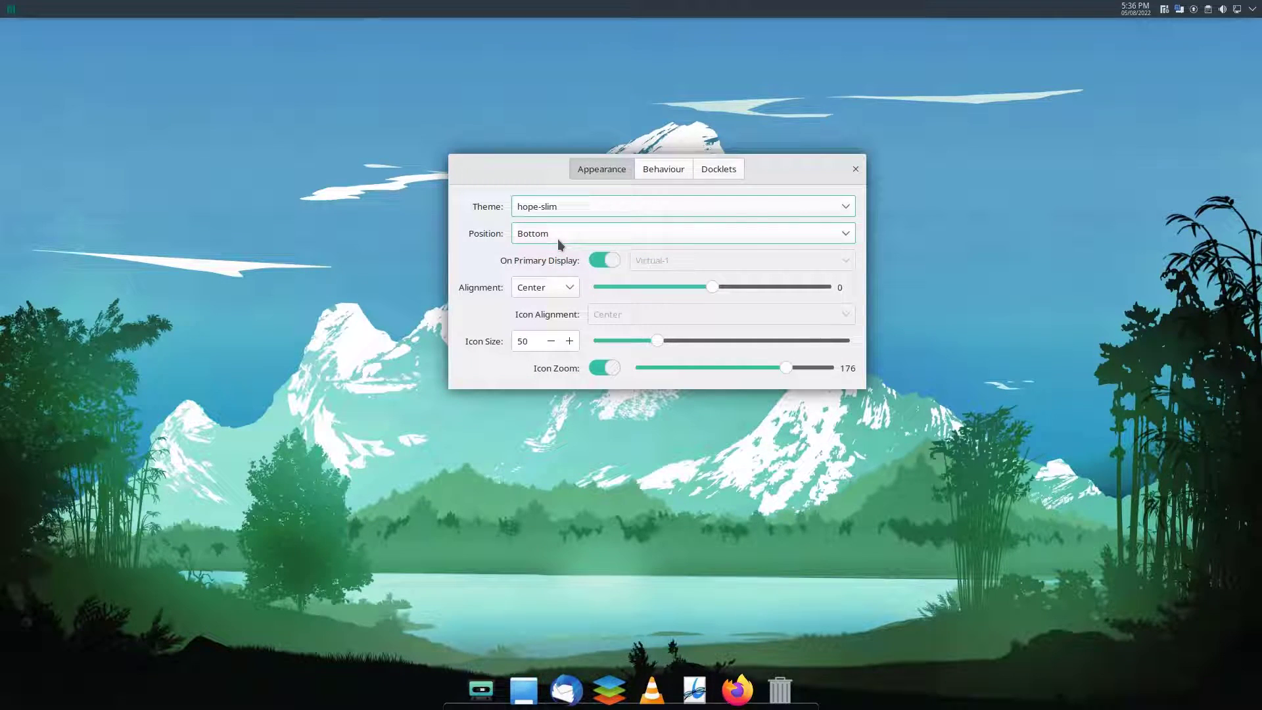